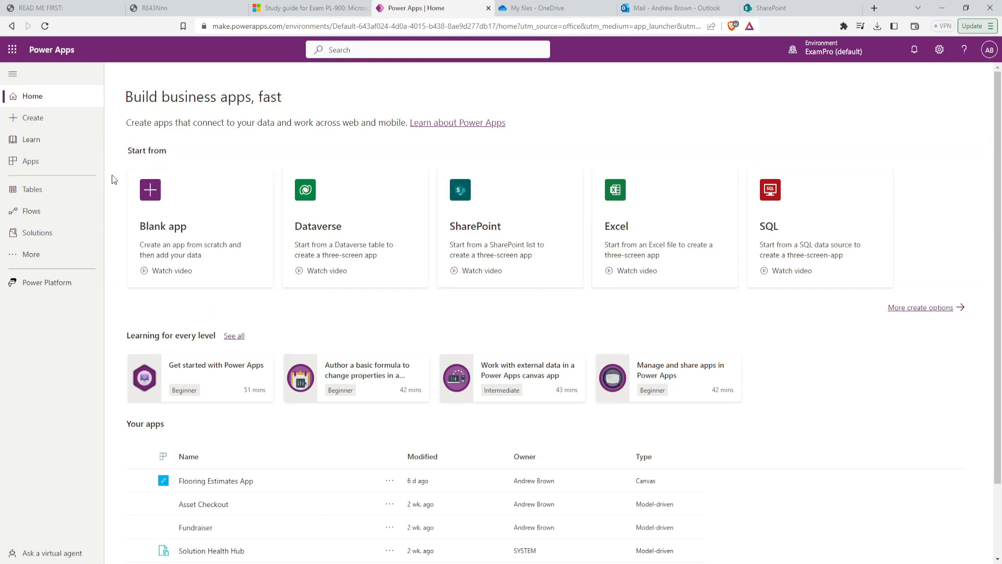
Step: Browse the recommended Dataverse tables available in the environment
{"action": "left_click", "coordinate": [50, 194]}
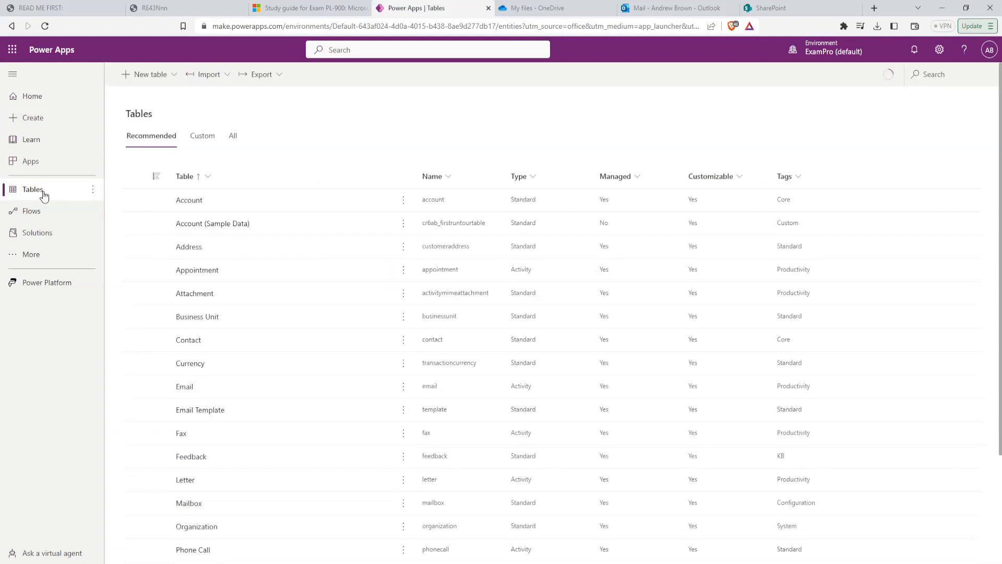
{"action": "scroll", "coordinate": [323, 264], "scroll_direction": "down", "scroll_amount": 2}
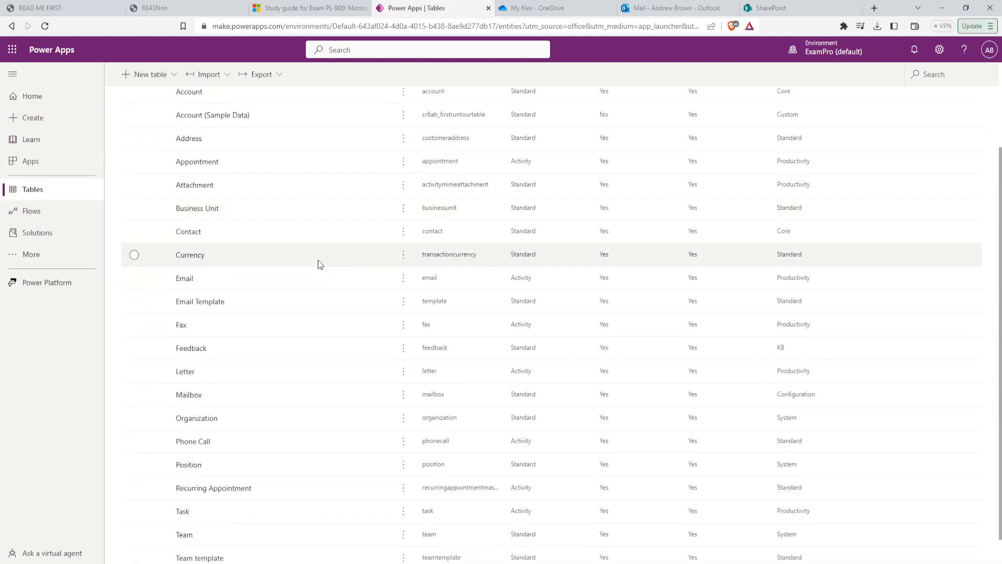
{"action": "scroll", "coordinate": [331, 269], "scroll_direction": "up", "scroll_amount": 2}
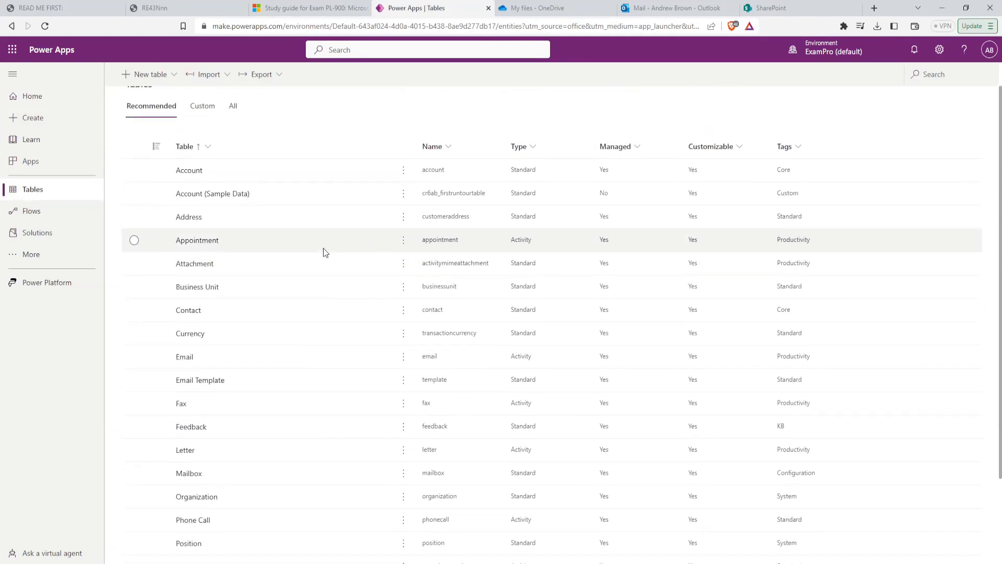
{"action": "scroll", "coordinate": [323, 248], "scroll_direction": "down", "scroll_amount": 1}
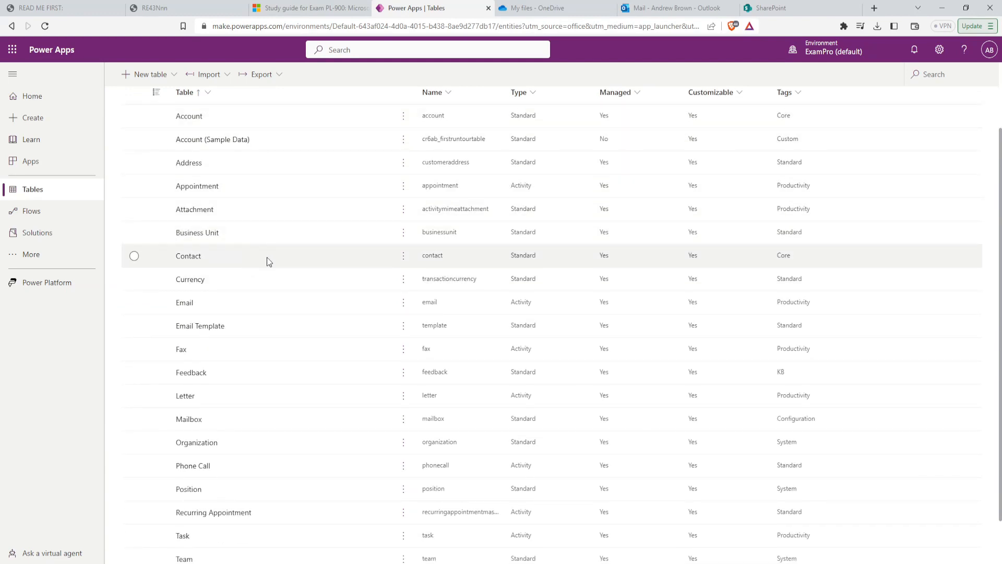
{"action": "scroll", "coordinate": [276, 262], "scroll_direction": "down", "scroll_amount": 1}
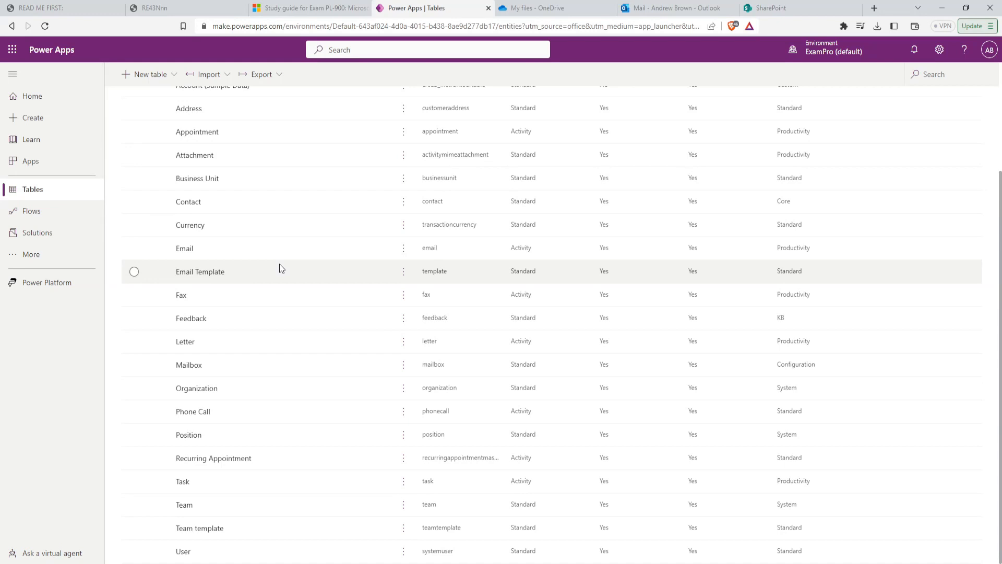
{"action": "scroll", "coordinate": [280, 269], "scroll_direction": "up", "scroll_amount": 3}
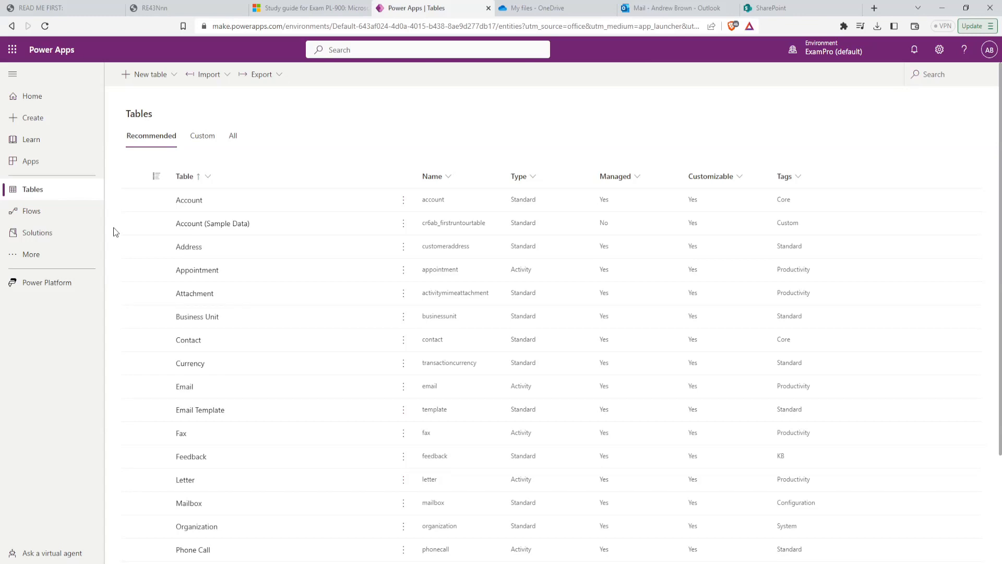
Step: Open the Innovation Challenge solution and start a new table in it
{"action": "left_click", "coordinate": [62, 237]}
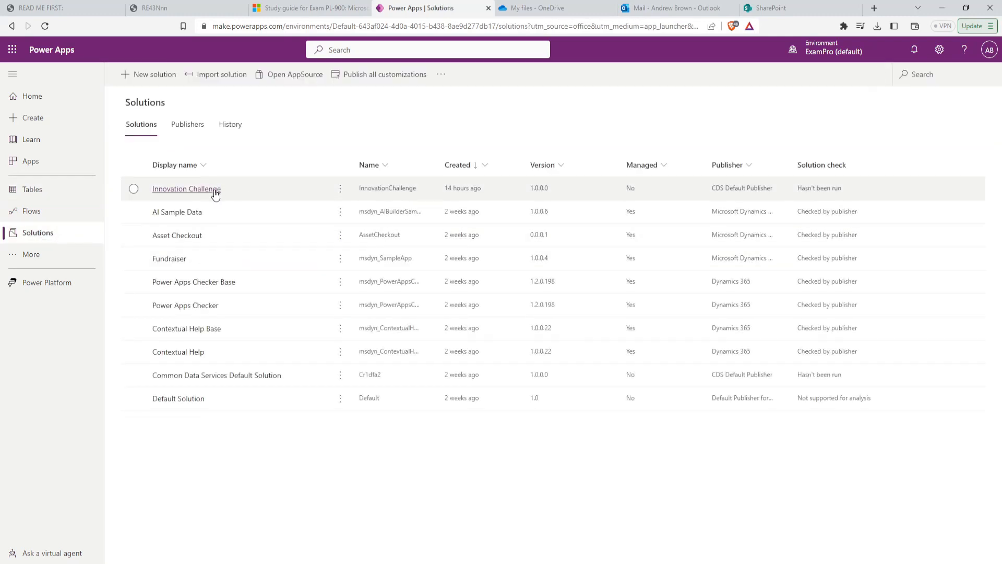
{"action": "left_click", "coordinate": [214, 191]}
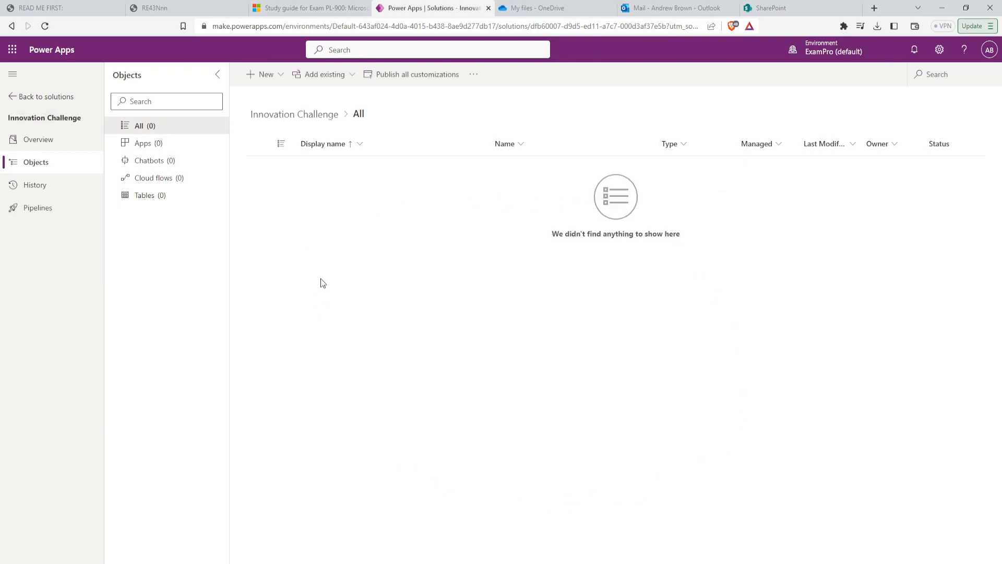
{"action": "left_click", "coordinate": [280, 76]}
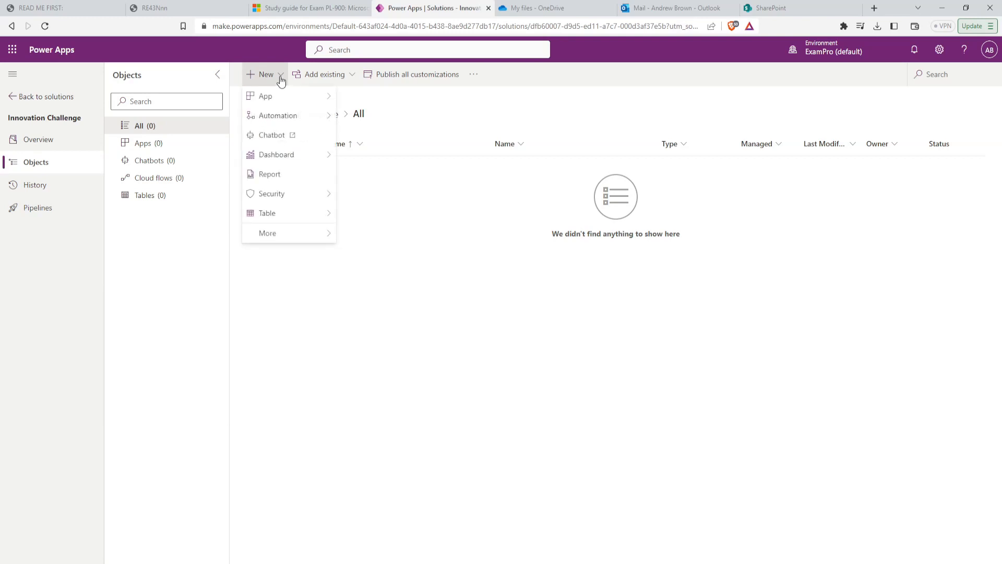
{"action": "mouse_move", "coordinate": [268, 212]}
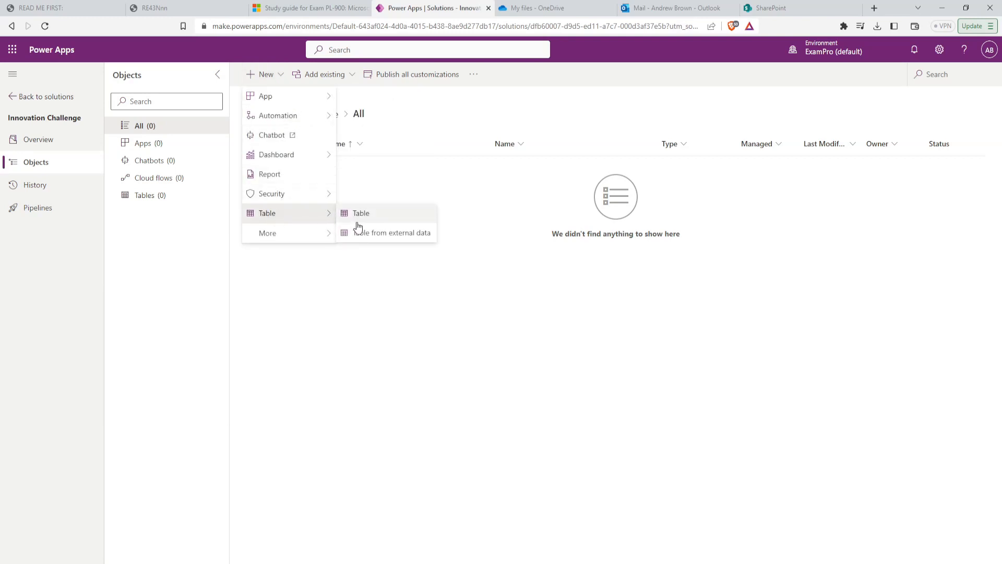
{"action": "left_click", "coordinate": [386, 220]}
Step: Name the new table Challenge, enable attachments, review the advanced options and save the table
{"action": "left_click", "coordinate": [743, 147]}
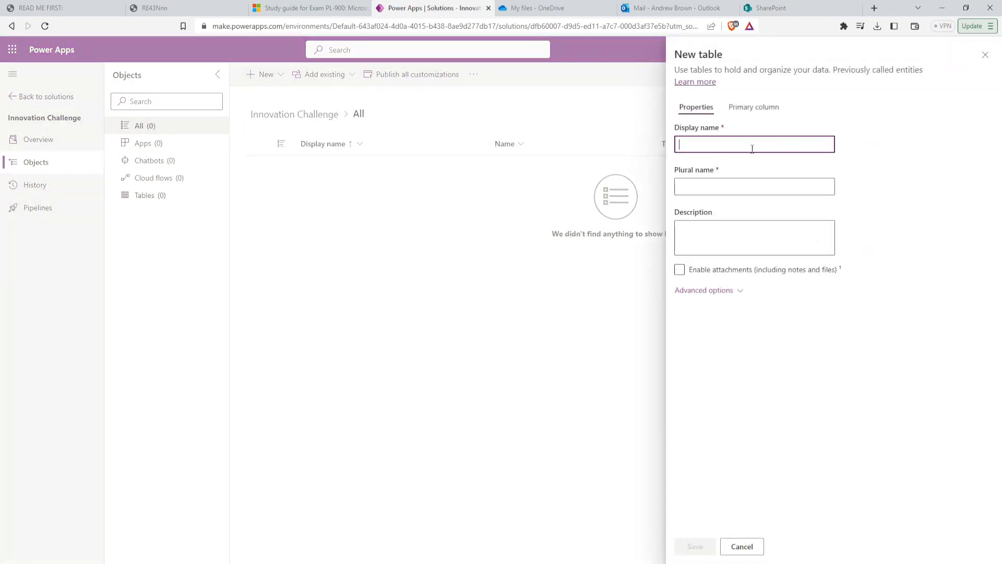
{"action": "type", "text": "Challenge"}
{"action": "left_click", "coordinate": [679, 270]}
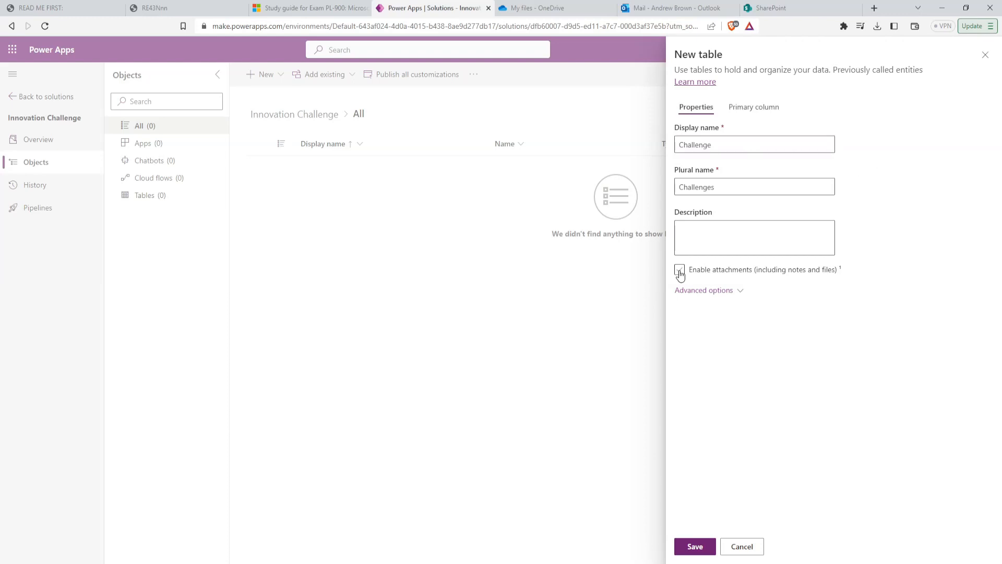
{"action": "left_click", "coordinate": [711, 291]}
{"action": "scroll", "coordinate": [747, 322], "scroll_direction": "down", "scroll_amount": 6}
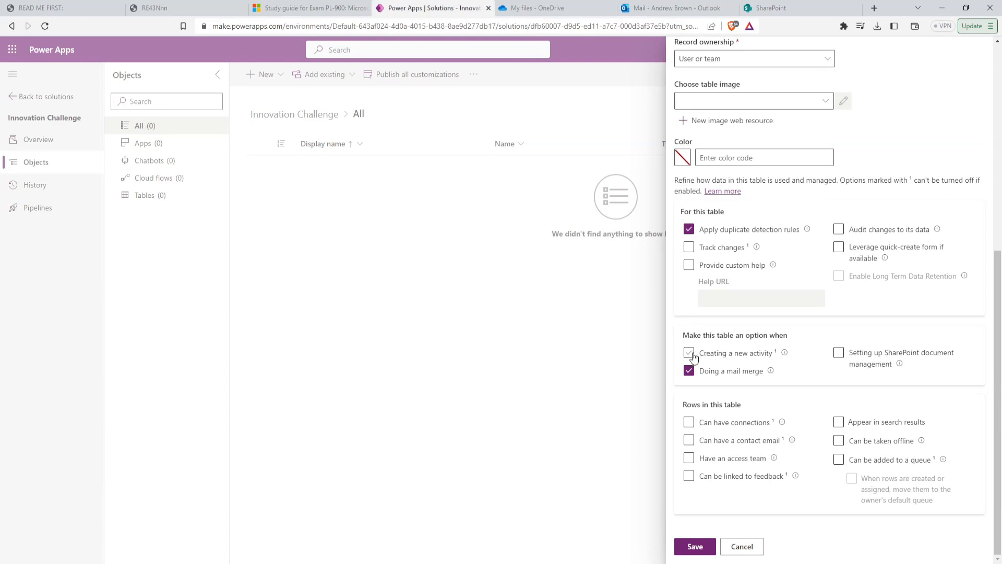
{"action": "left_click", "coordinate": [700, 548]}
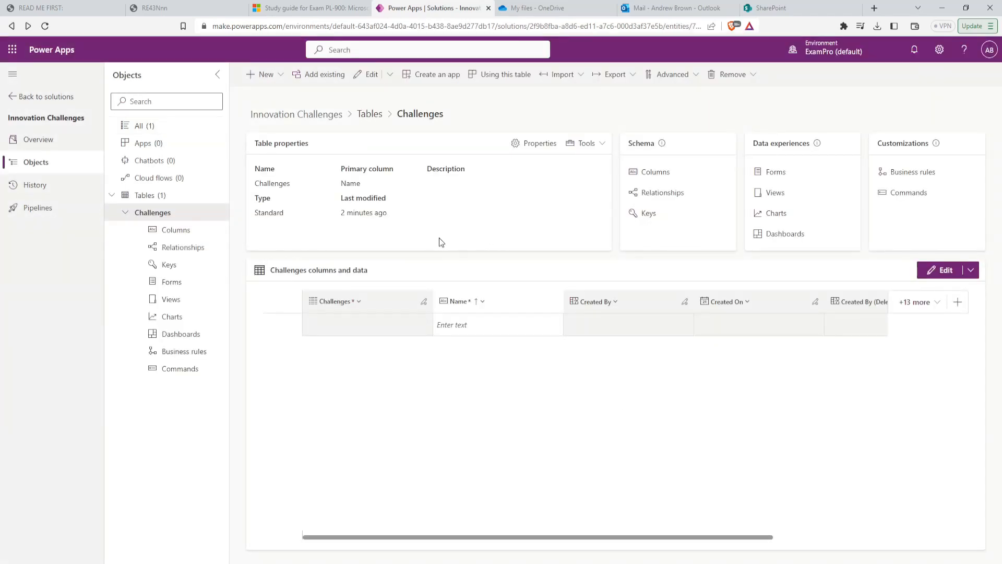
Step: Examine the new table's existing columns and return to the table's overview
{"action": "left_click", "coordinate": [649, 175]}
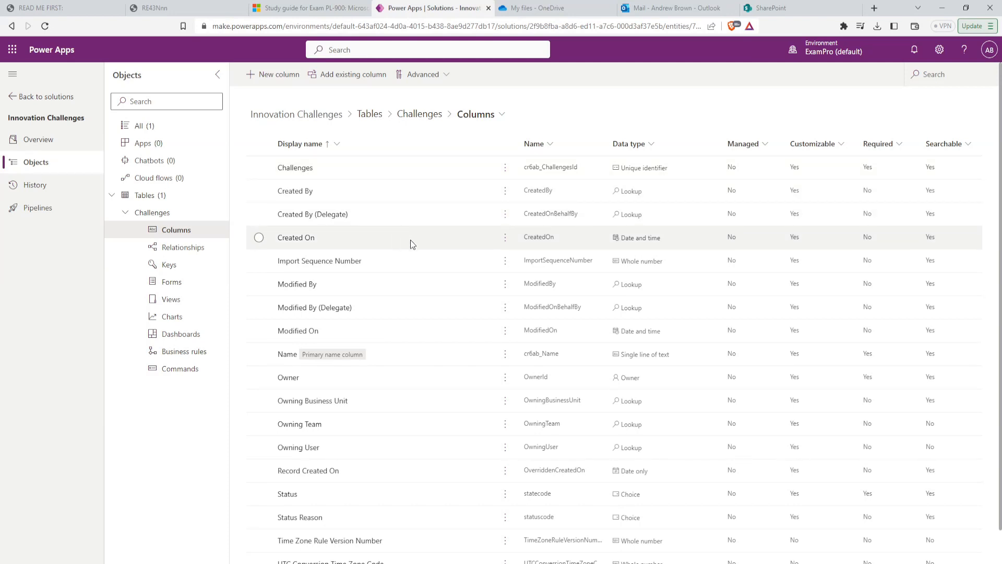
{"action": "scroll", "coordinate": [411, 239], "scroll_direction": "down", "scroll_amount": 1}
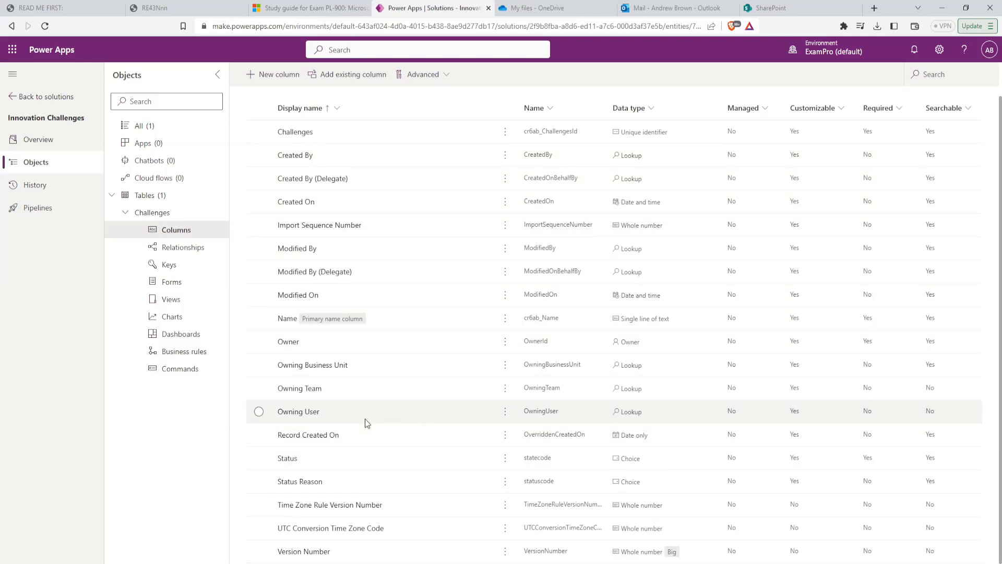
{"action": "scroll", "coordinate": [377, 381], "scroll_direction": "up", "scroll_amount": 1}
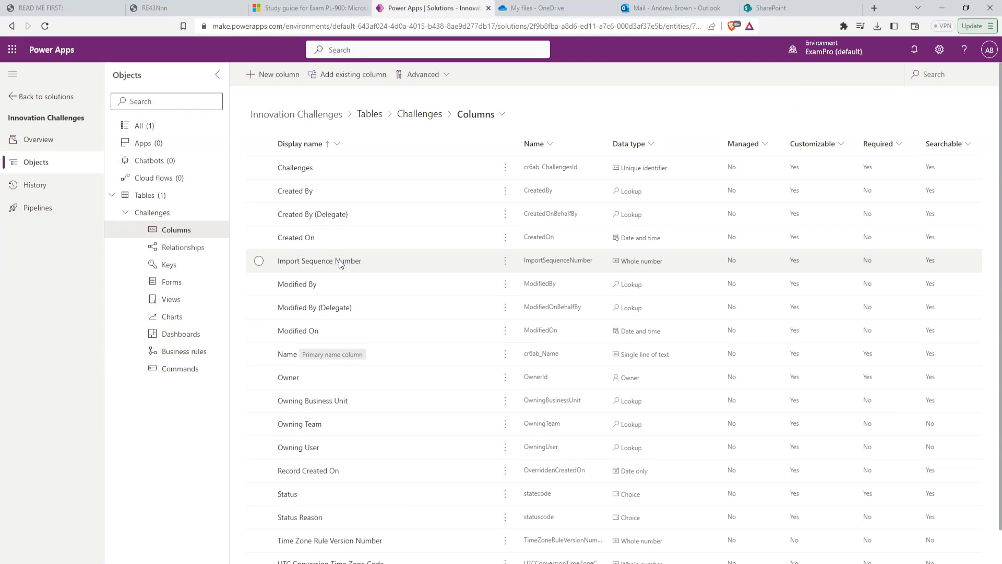
{"action": "left_click", "coordinate": [175, 201]}
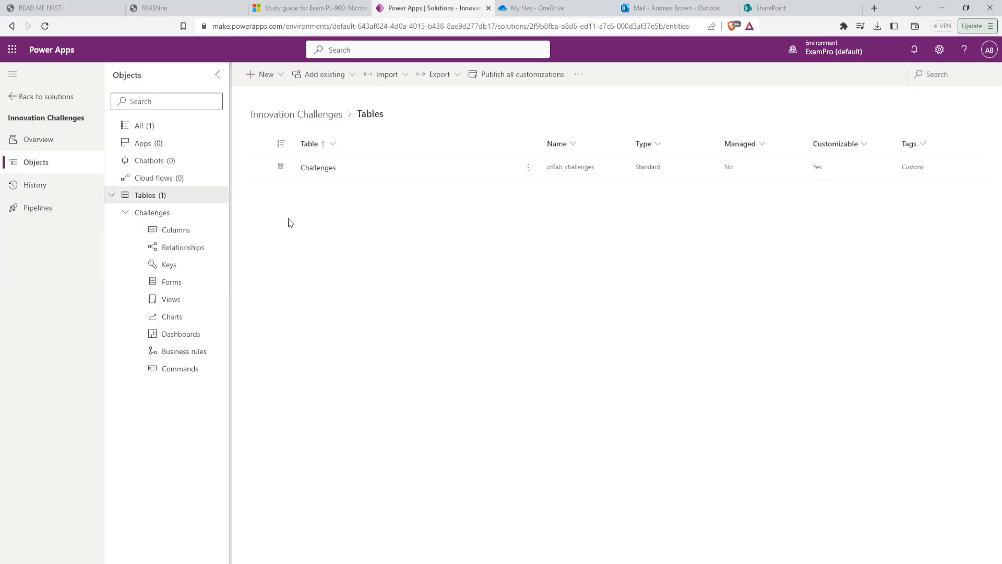
{"action": "left_click", "coordinate": [325, 168]}
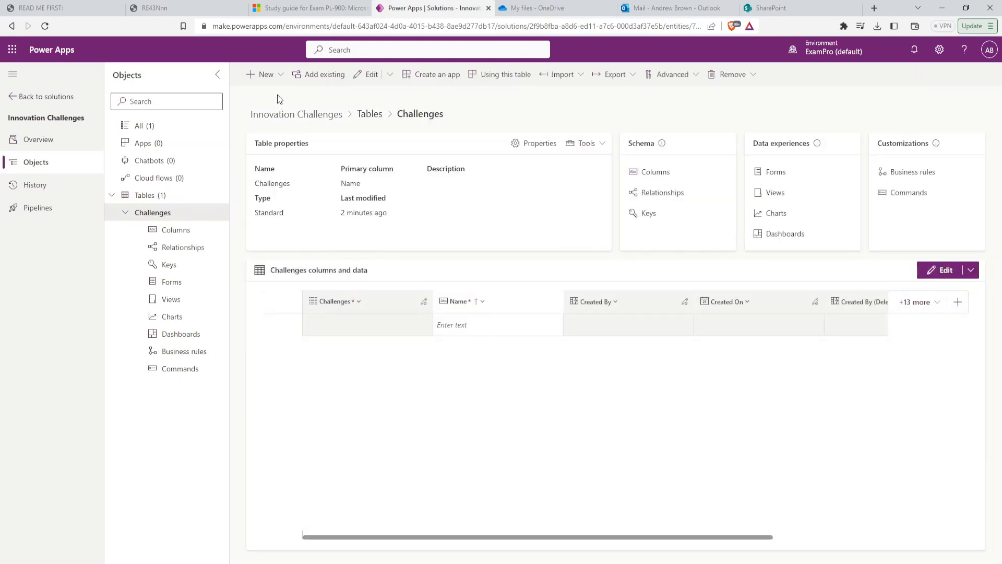
Step: Add a column named Description to the Challenge table as multiple lines of text in rich text format, and save it
{"action": "left_click", "coordinate": [280, 75]}
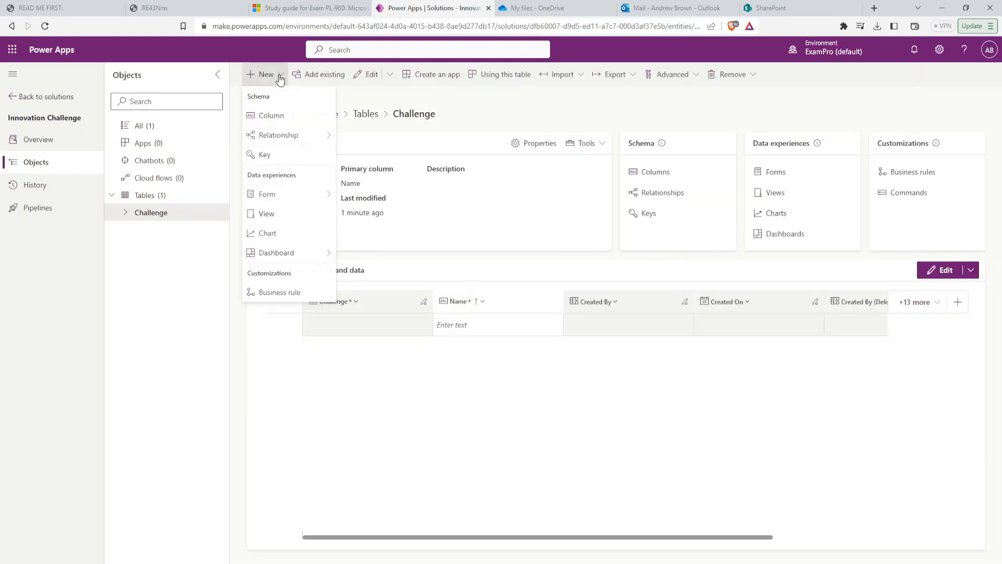
{"action": "left_click", "coordinate": [278, 116]}
{"action": "type", "text": "Description"}
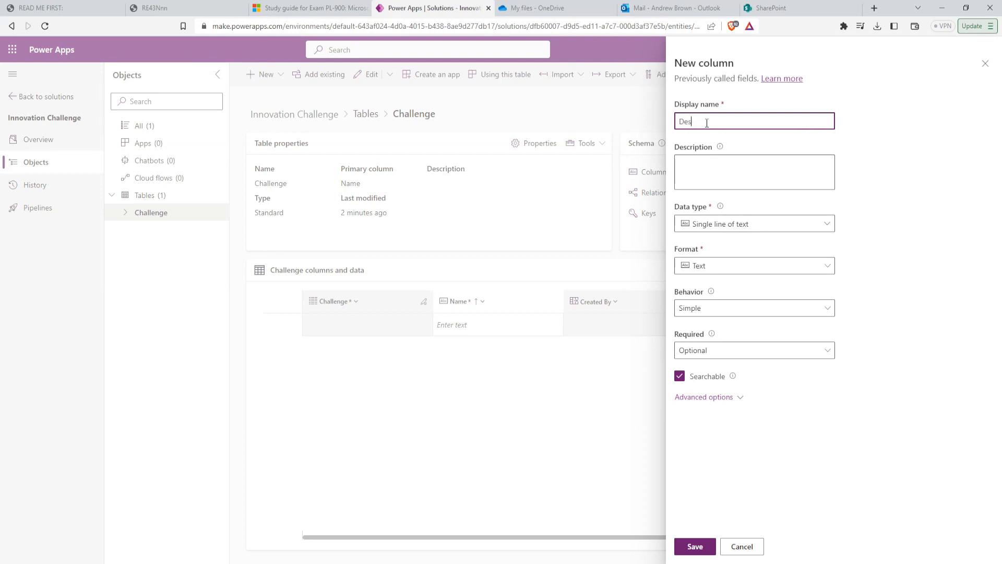
{"action": "left_click", "coordinate": [827, 222]}
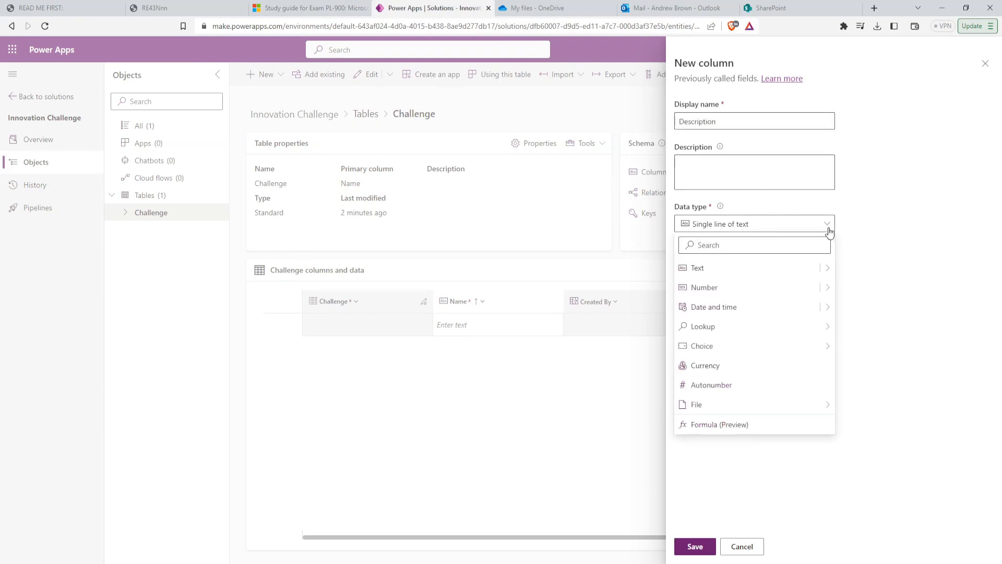
{"action": "mouse_move", "coordinate": [830, 268]}
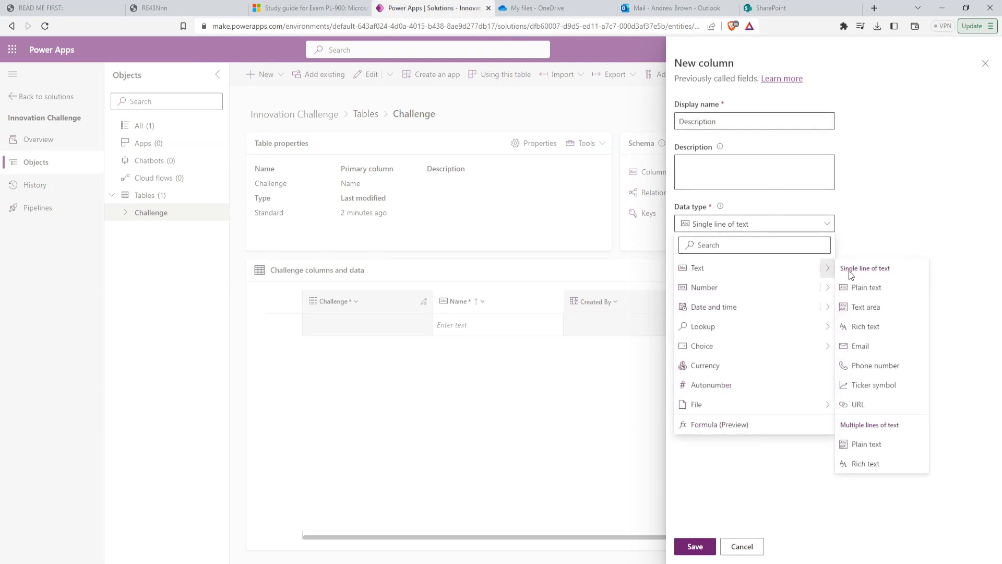
{"action": "left_click", "coordinate": [888, 464]}
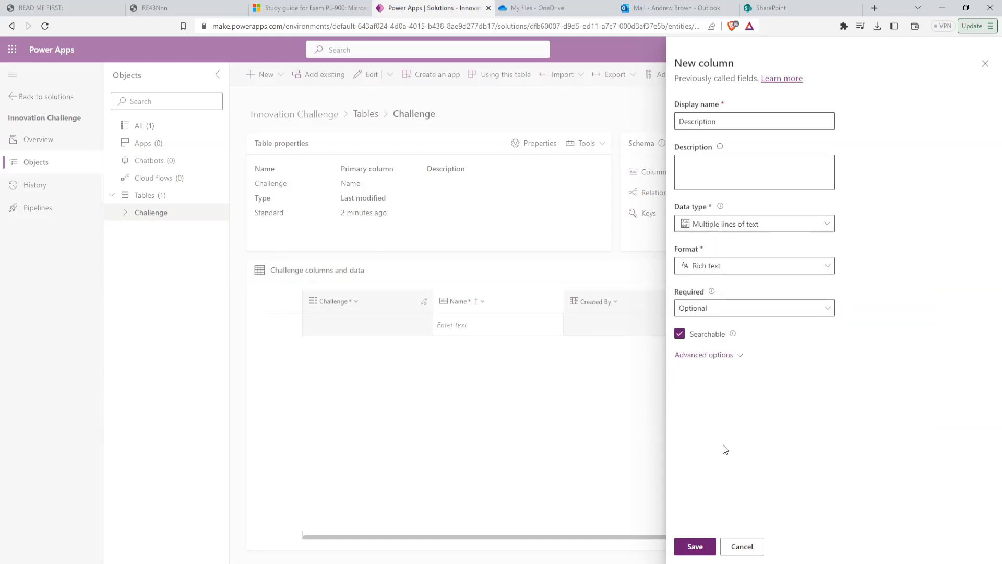
{"action": "left_click", "coordinate": [702, 546]}
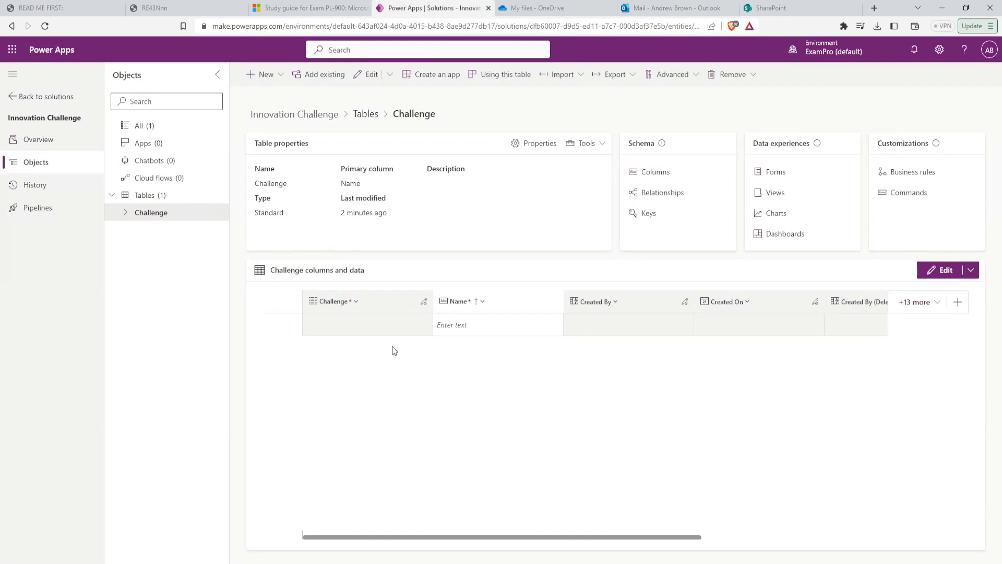
Step: Add and save a column named "Accept new ideas until" with the Date and time data type in Date only format
{"action": "left_click", "coordinate": [273, 76]}
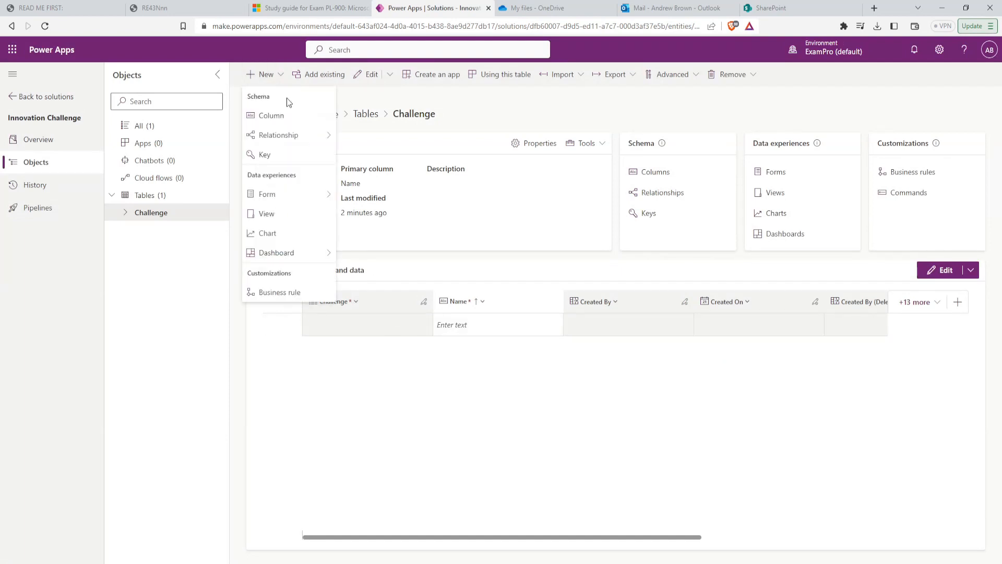
{"action": "left_click", "coordinate": [288, 118]}
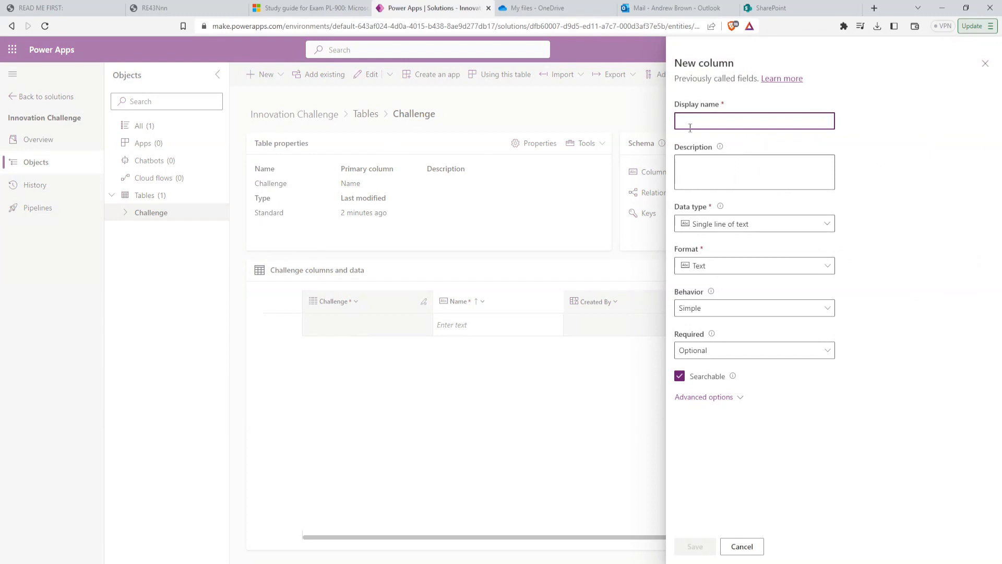
{"action": "type", "text": "Accept new ideas until"}
{"action": "left_click", "coordinate": [826, 224]}
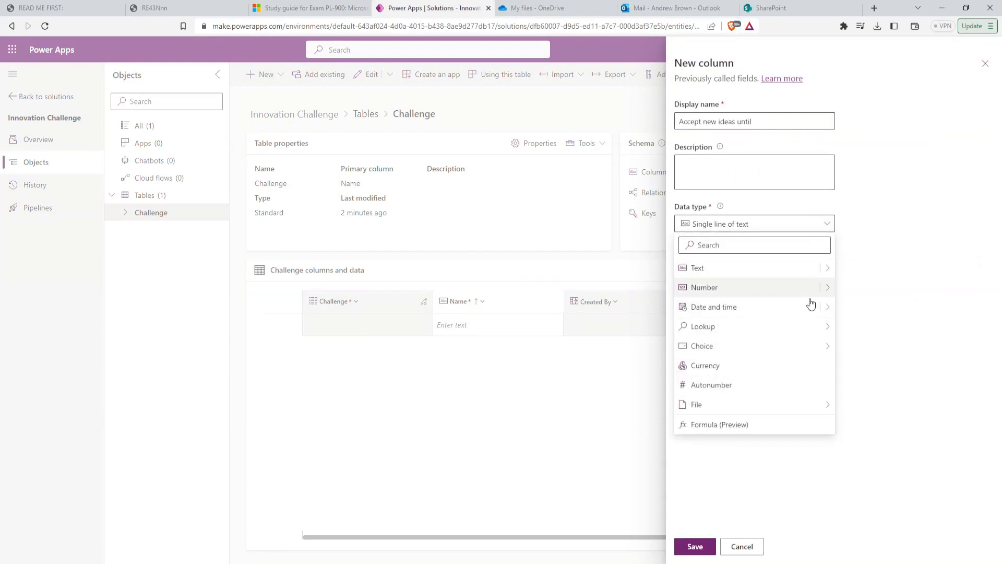
{"action": "mouse_move", "coordinate": [831, 309]}
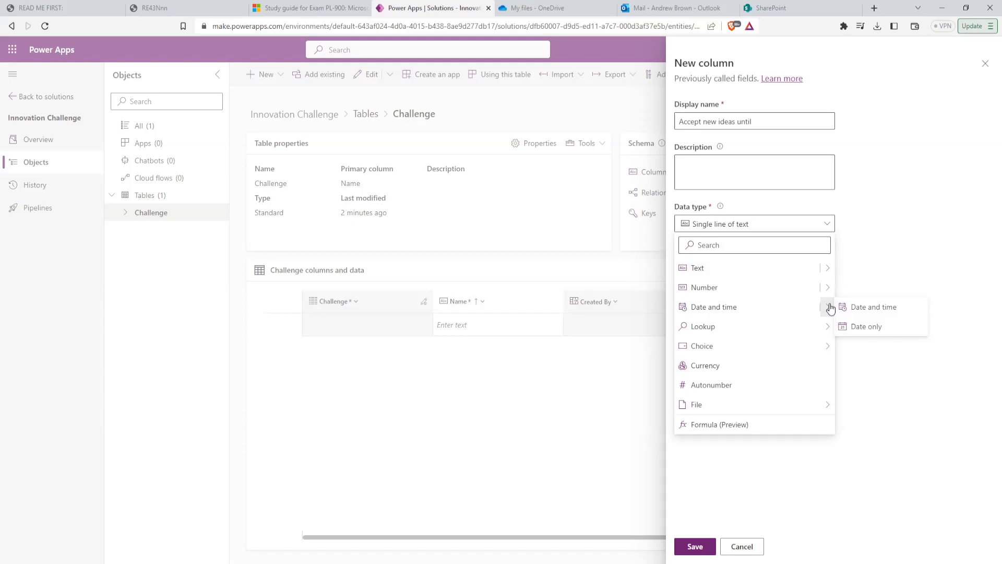
{"action": "left_click", "coordinate": [877, 327]}
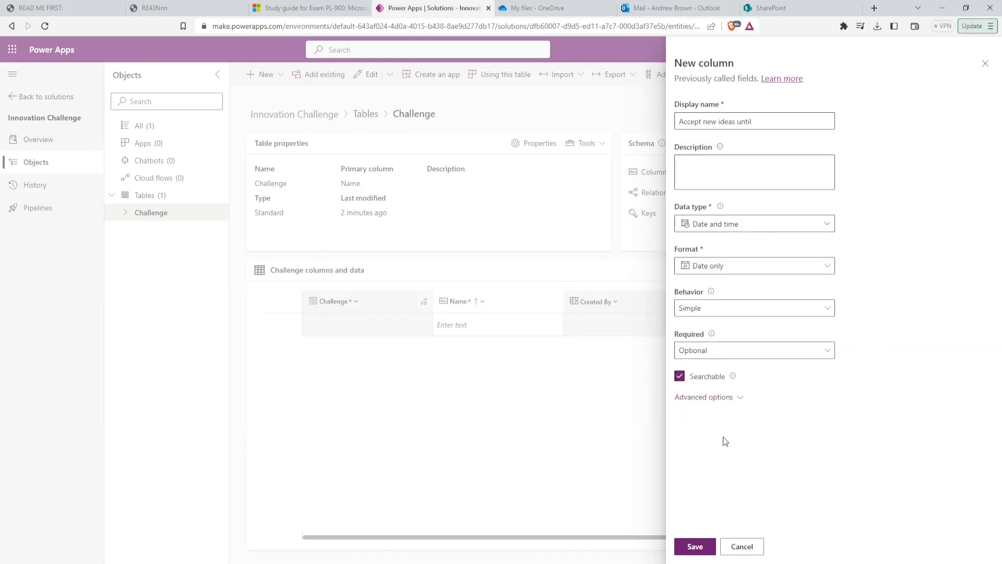
{"action": "left_click", "coordinate": [695, 547]}
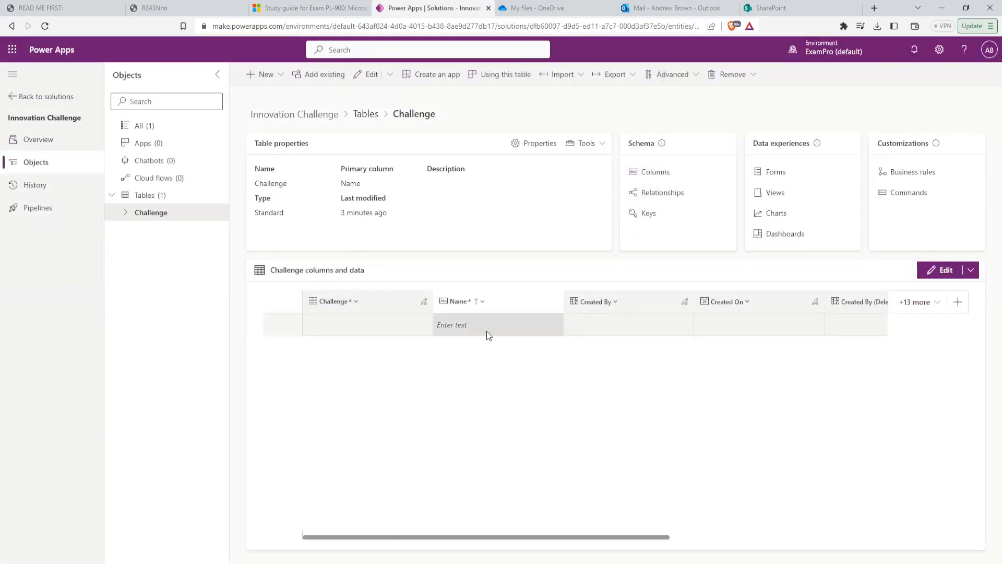
Step: Add a column named "Duration (weeks)" to the Challenge table with the Whole number data type, and save it
{"action": "left_click", "coordinate": [281, 80]}
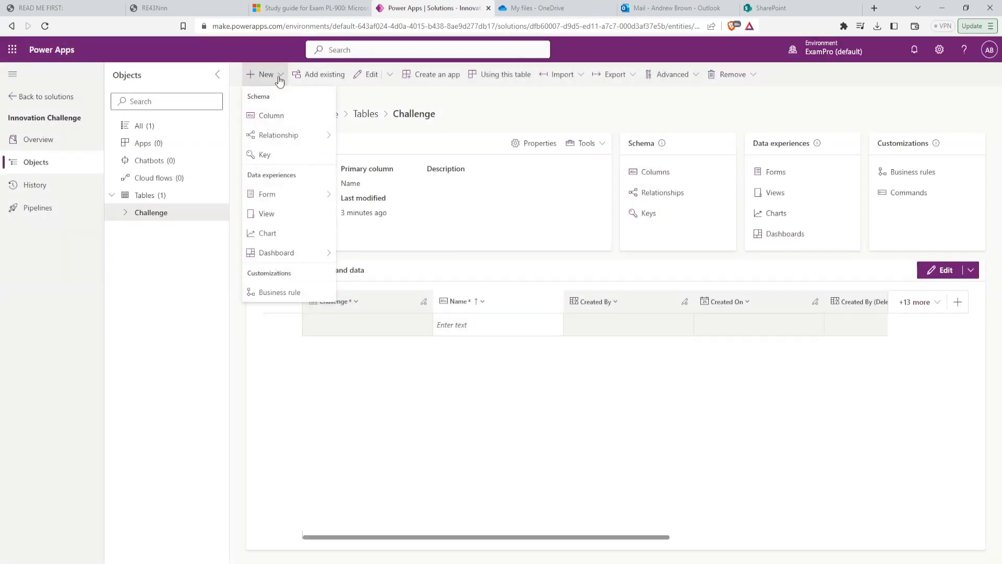
{"action": "left_click", "coordinate": [296, 123]}
{"action": "type", "text": "Duration (weeks)"}
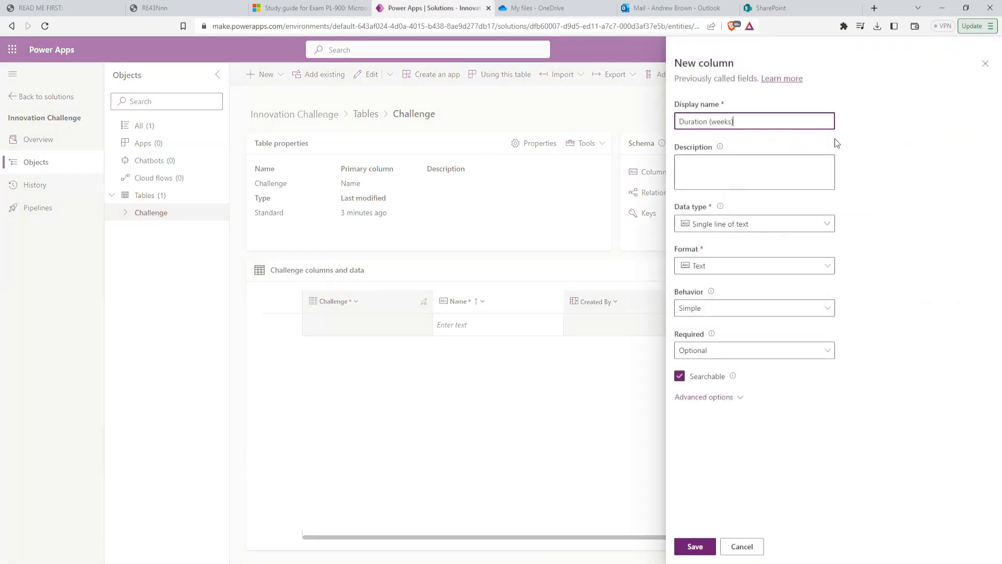
{"action": "left_click", "coordinate": [827, 224]}
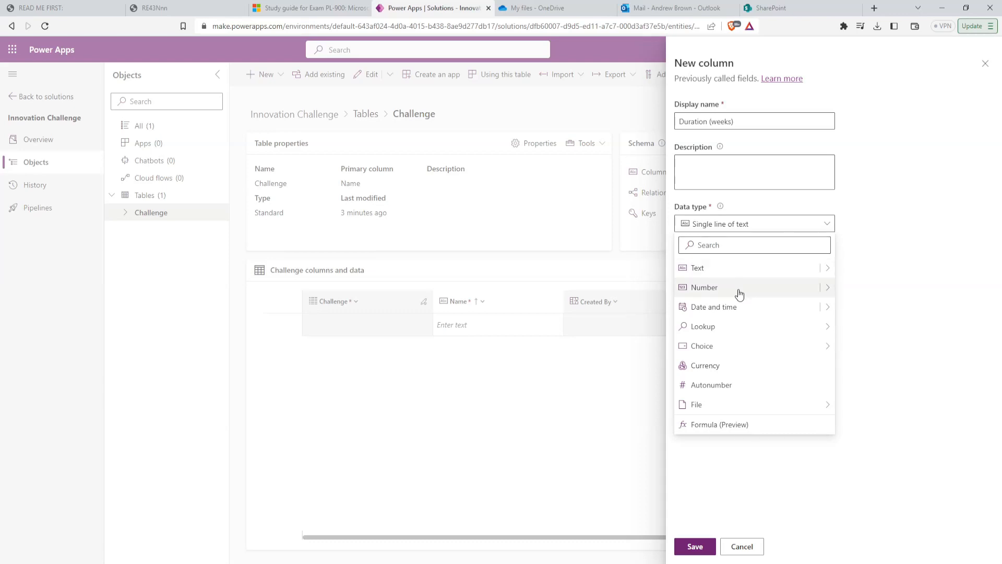
{"action": "mouse_move", "coordinate": [831, 294]}
{"action": "left_click", "coordinate": [871, 289]}
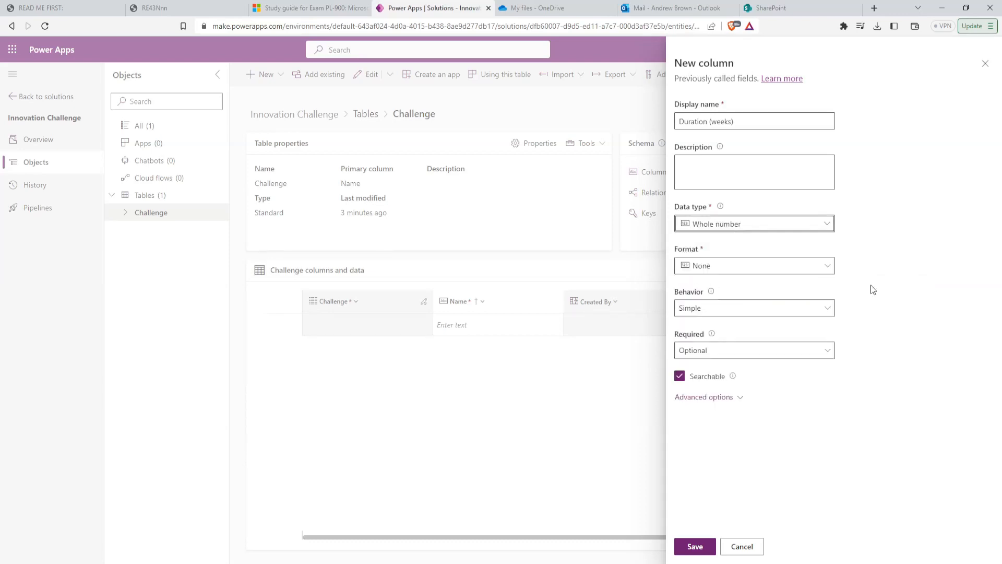
{"action": "left_click", "coordinate": [694, 547]}
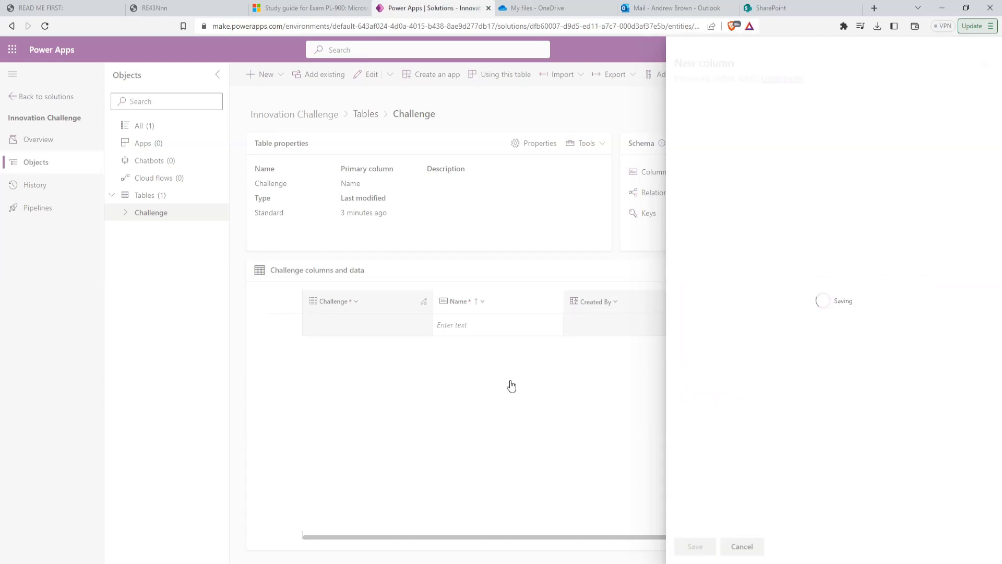
Step: Start a new Challenge column named "Communicate via" with the Choice data type and allow selecting multiple choices
{"action": "left_click", "coordinate": [265, 74]}
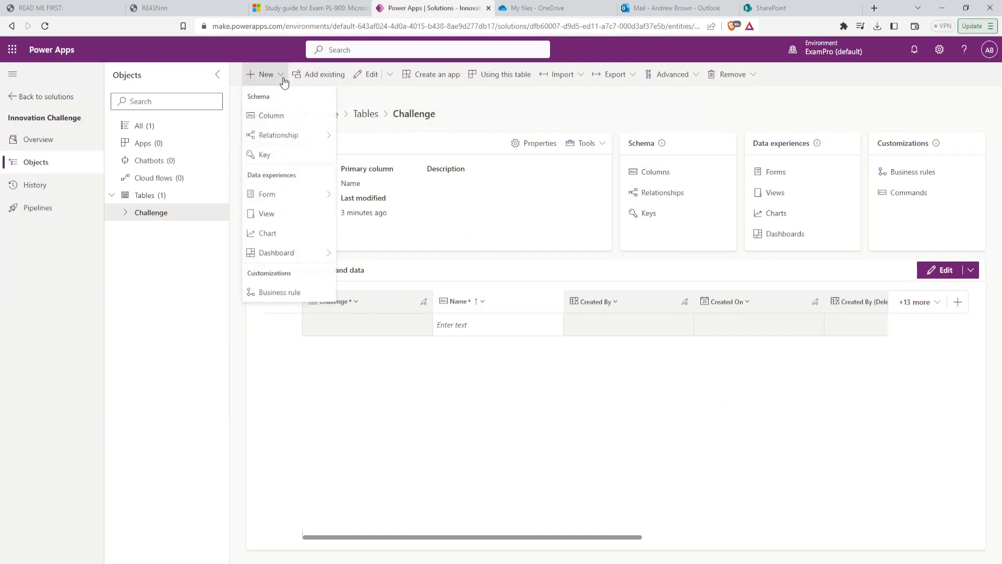
{"action": "left_click", "coordinate": [276, 116]}
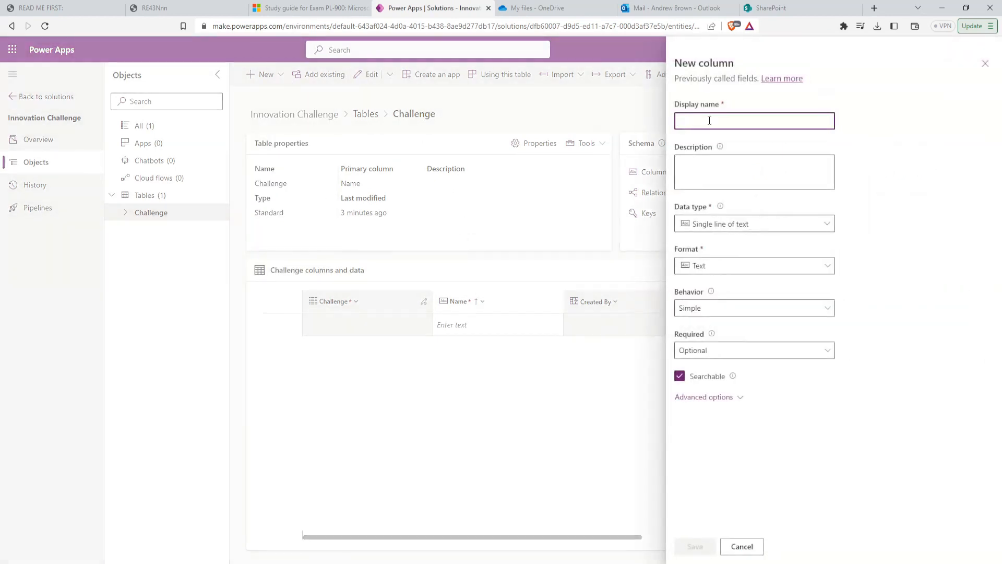
{"action": "type", "text": "Communicate via"}
{"action": "left_click", "coordinate": [823, 225]}
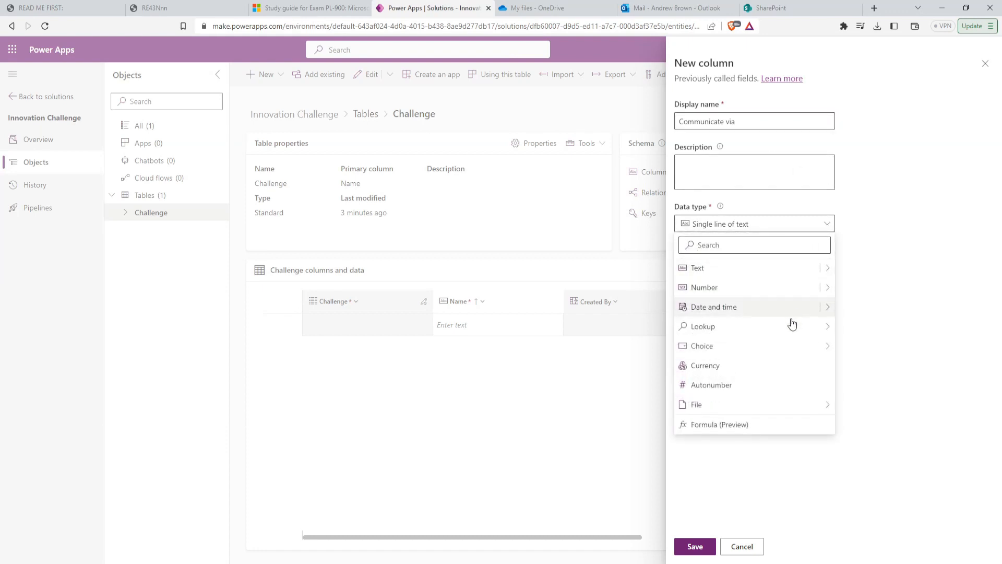
{"action": "mouse_move", "coordinate": [816, 347]}
{"action": "left_click", "coordinate": [862, 347]}
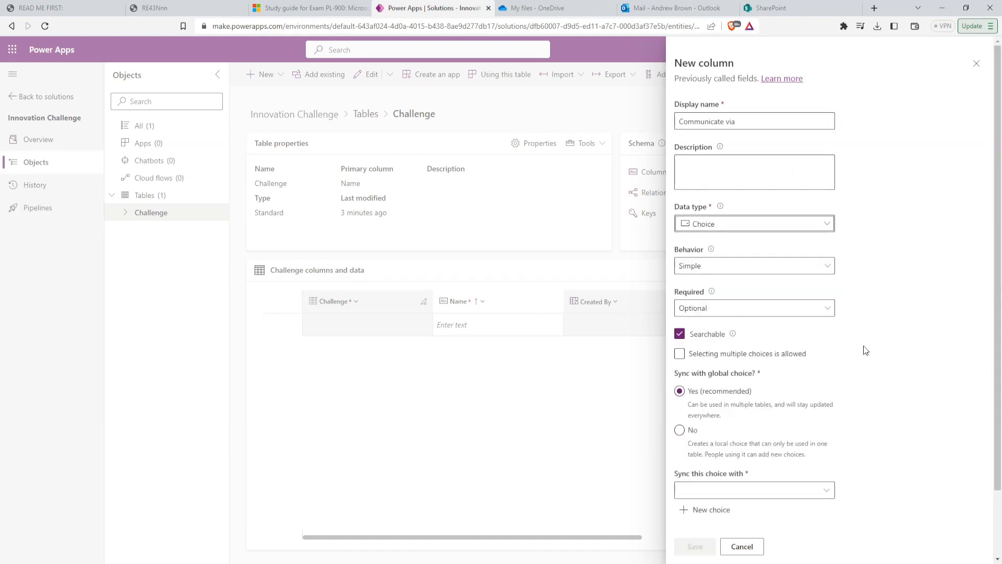
{"action": "left_click", "coordinate": [680, 354]}
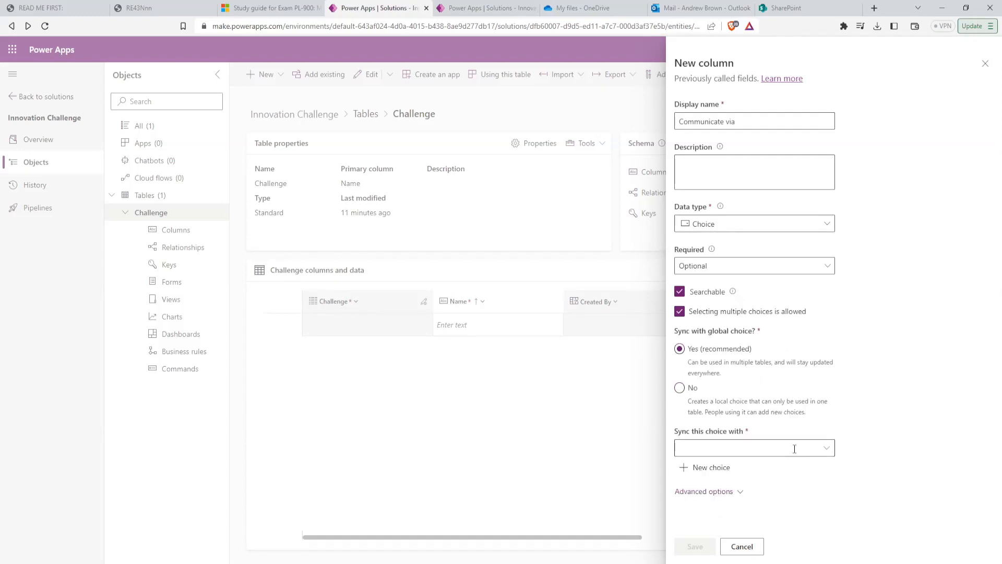
Step: Create a new global choice named Communication with the labels Email, Teams and Phone
{"action": "left_click", "coordinate": [723, 475]}
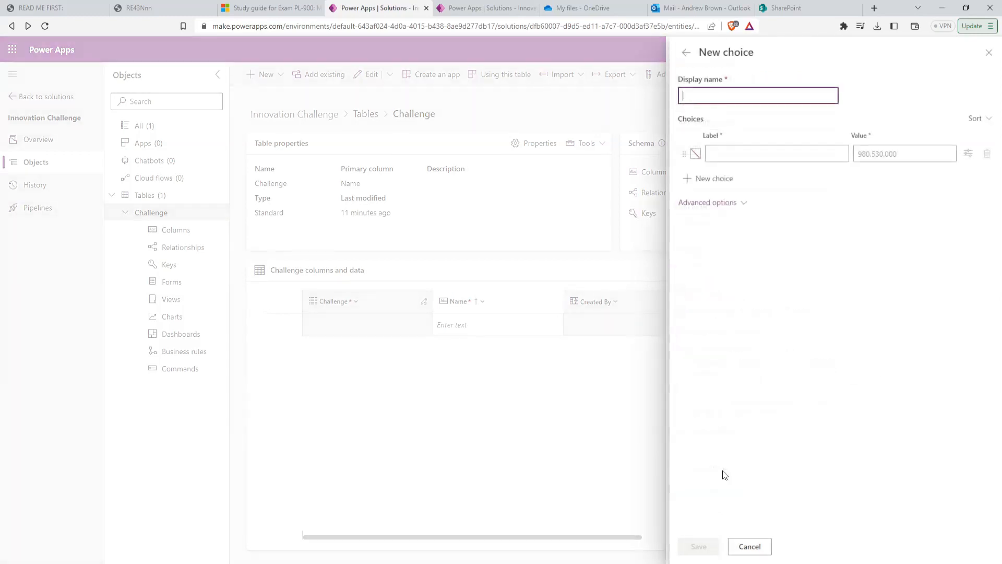
{"action": "type", "text": "Communication"}
{"action": "left_click", "coordinate": [732, 151]}
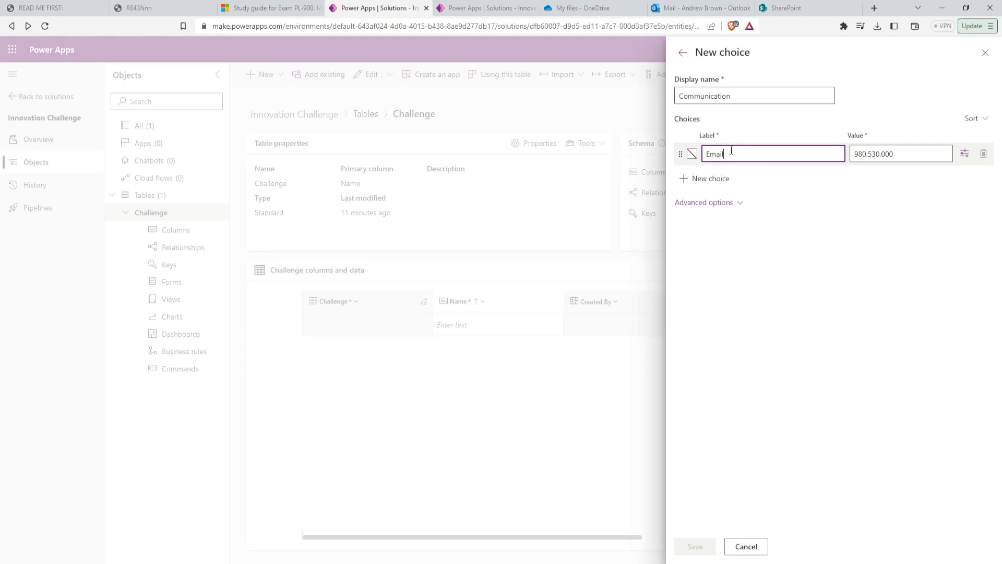
{"action": "left_click", "coordinate": [710, 179]}
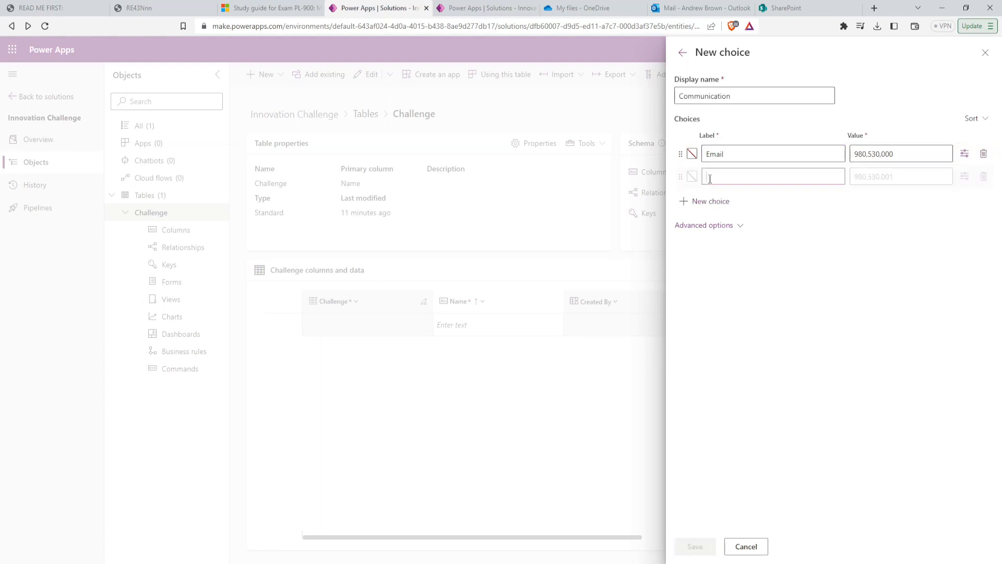
{"action": "type", "text": "Teams"}
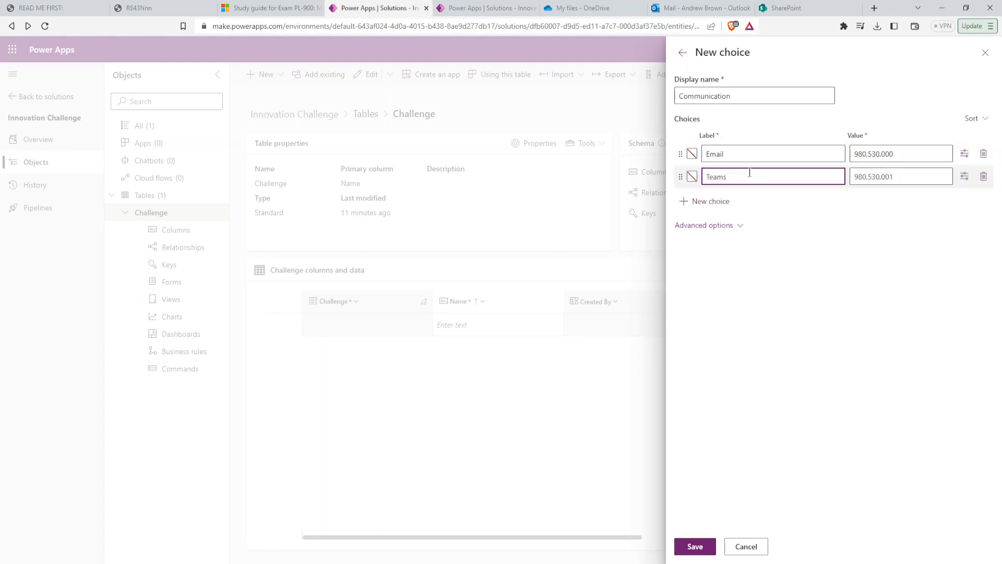
{"action": "left_click", "coordinate": [728, 201]}
{"action": "type", "text": "P"}
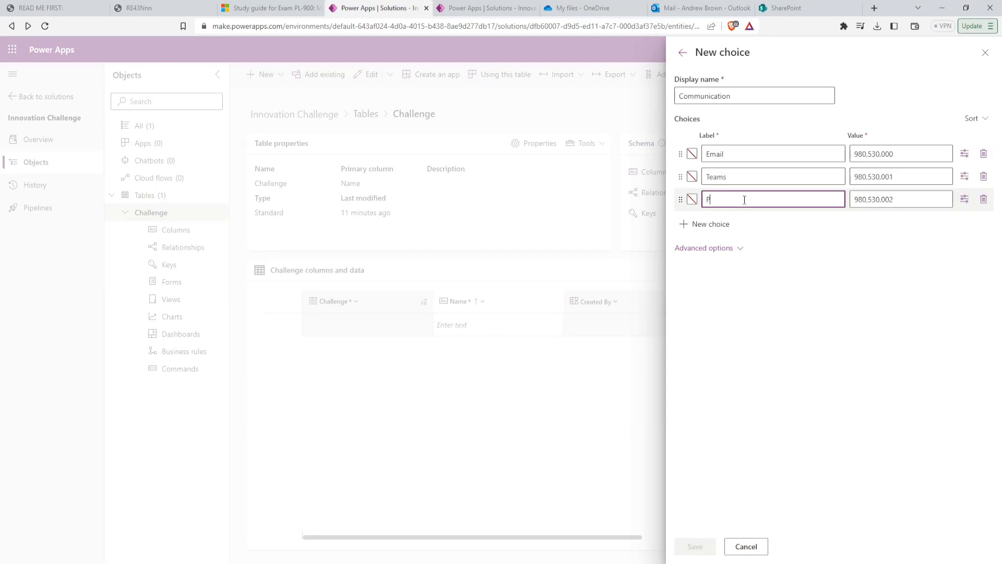
{"action": "type", "text": "hone"}
Step: Color the Email choice red, Teams green and Phone blue, and save the Communication choice
{"action": "left_click", "coordinate": [695, 154]}
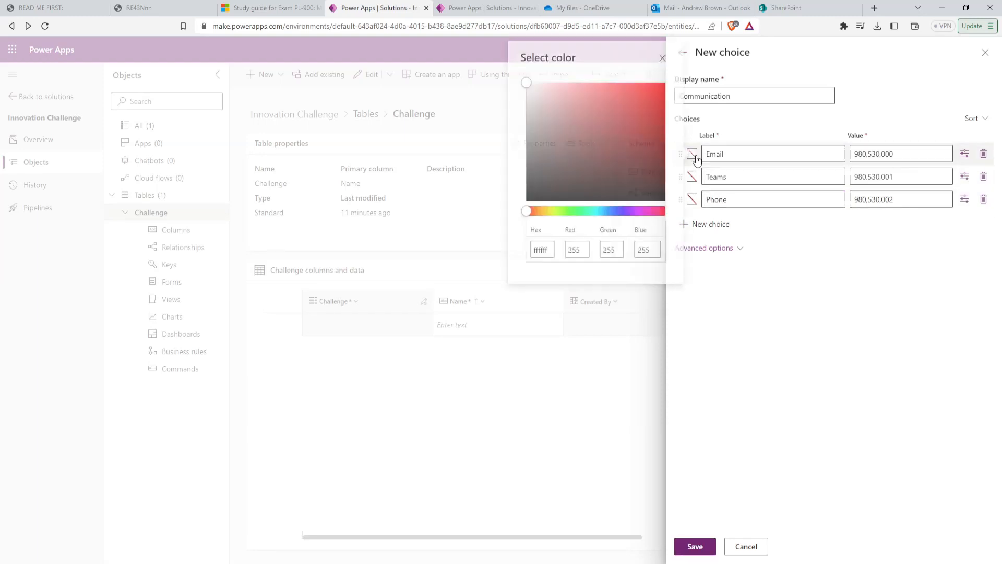
{"action": "left_click_drag", "start_coordinate": [526, 83], "coordinate": [652, 83]}
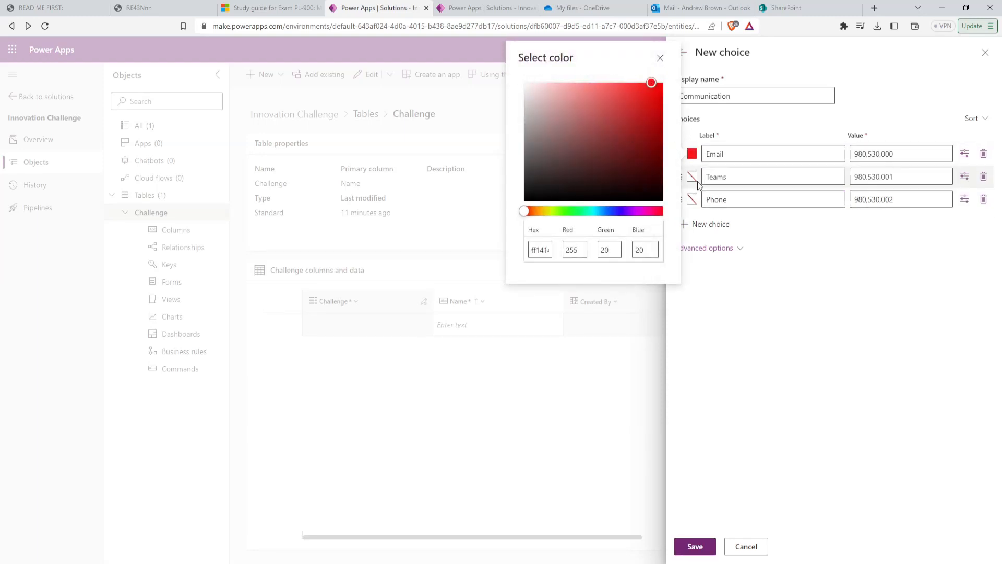
{"action": "left_click", "coordinate": [694, 178]}
{"action": "left_click", "coordinate": [572, 226]}
{"action": "left_click_drag", "start_coordinate": [528, 97], "coordinate": [648, 100]}
{"action": "left_click", "coordinate": [693, 199]}
{"action": "left_click", "coordinate": [613, 248]}
{"action": "left_click_drag", "start_coordinate": [524, 121], "coordinate": [616, 118]}
{"action": "left_click", "coordinate": [660, 95]}
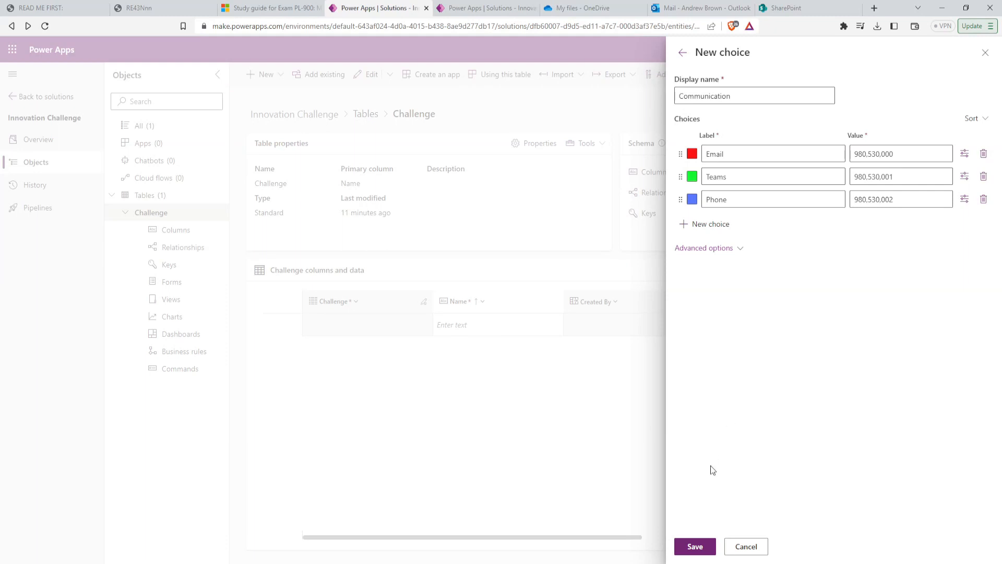
{"action": "left_click", "coordinate": [701, 546]}
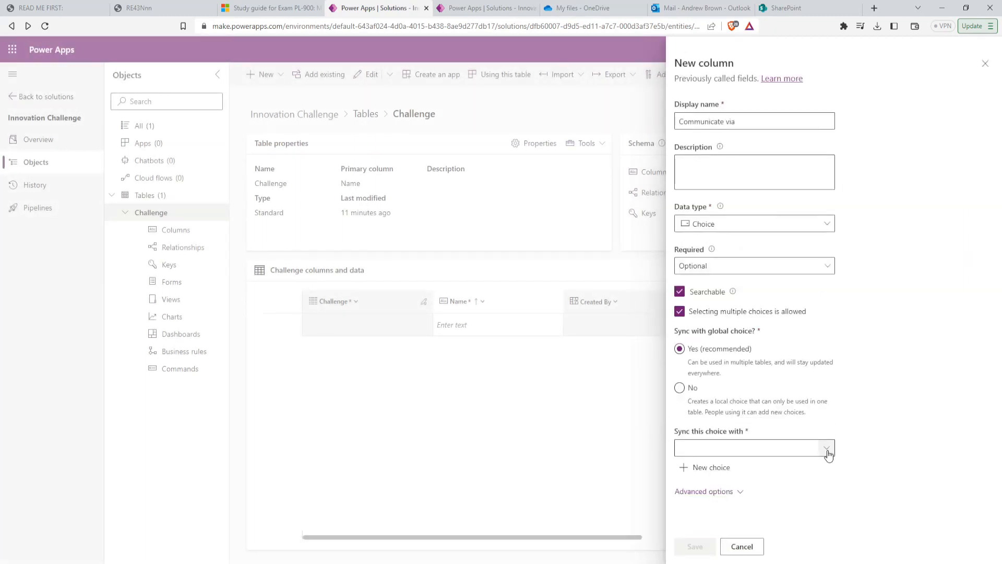
Step: Sync the "Communicate via" column with the Communication choice and save the column
{"action": "left_click", "coordinate": [828, 450]}
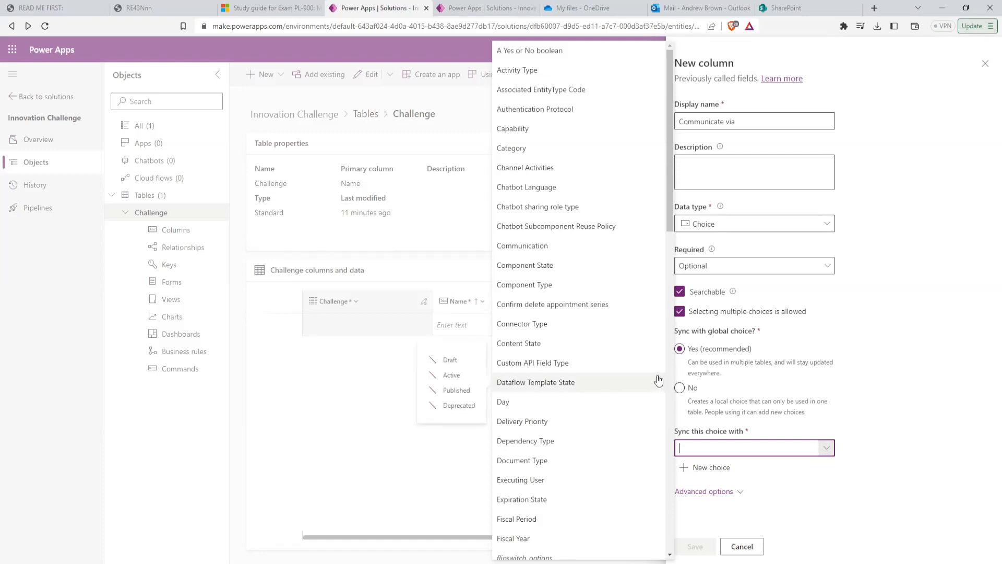
{"action": "mouse_move", "coordinate": [567, 253]}
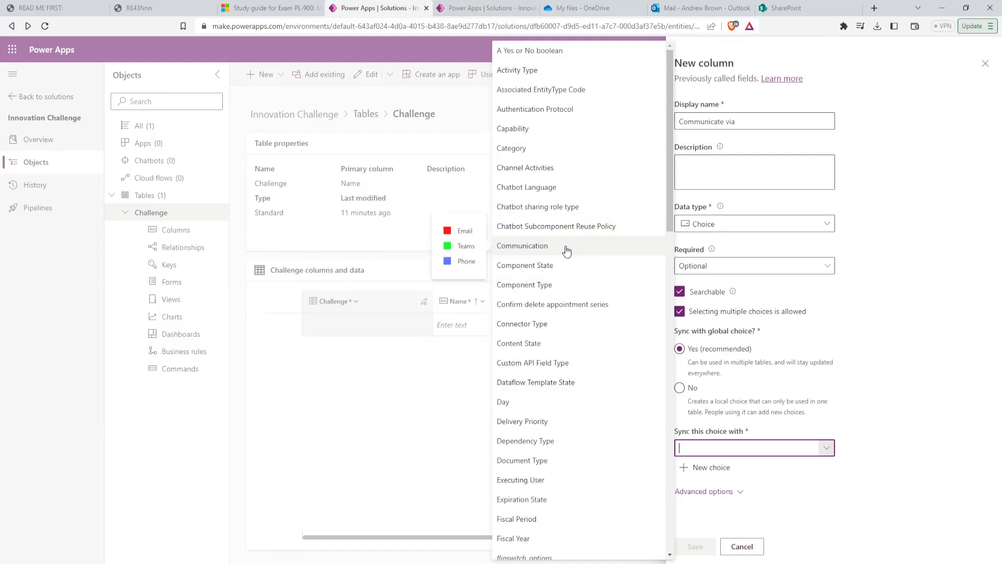
{"action": "left_click", "coordinate": [563, 249]}
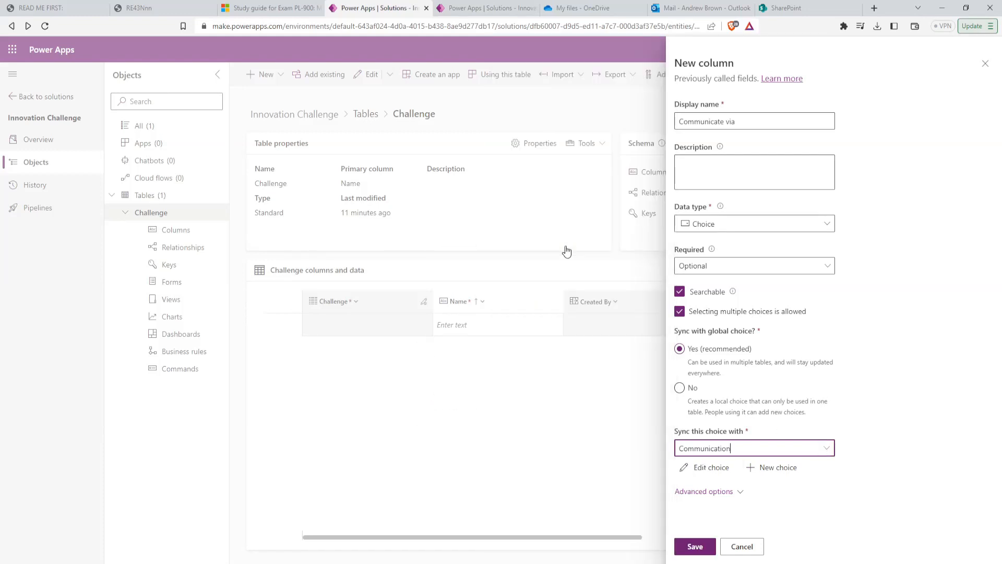
{"action": "left_click", "coordinate": [710, 547]}
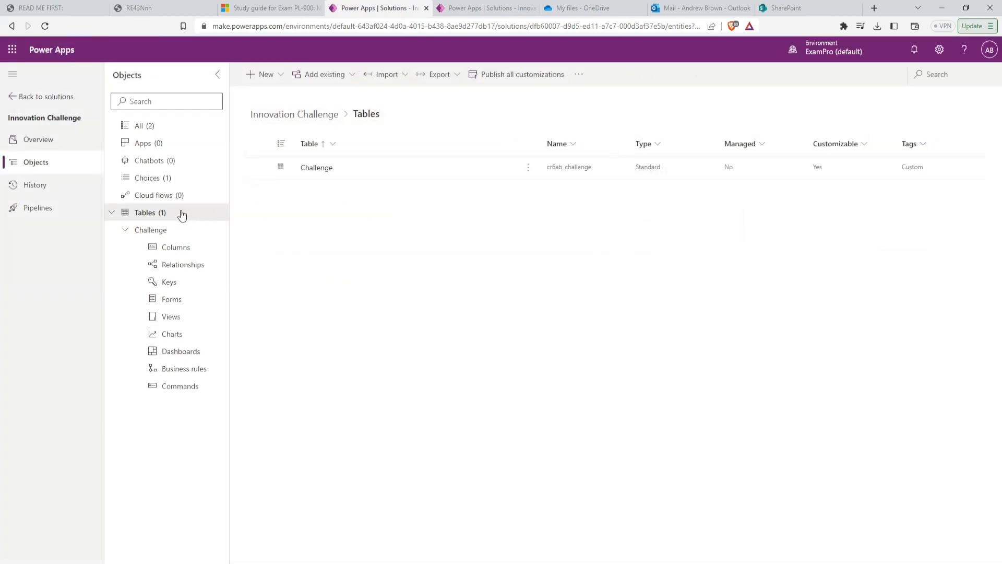
Step: Create and save a table named Idea with attachments enabled and available as an option when creating a new activity
{"action": "left_click", "coordinate": [278, 75]}
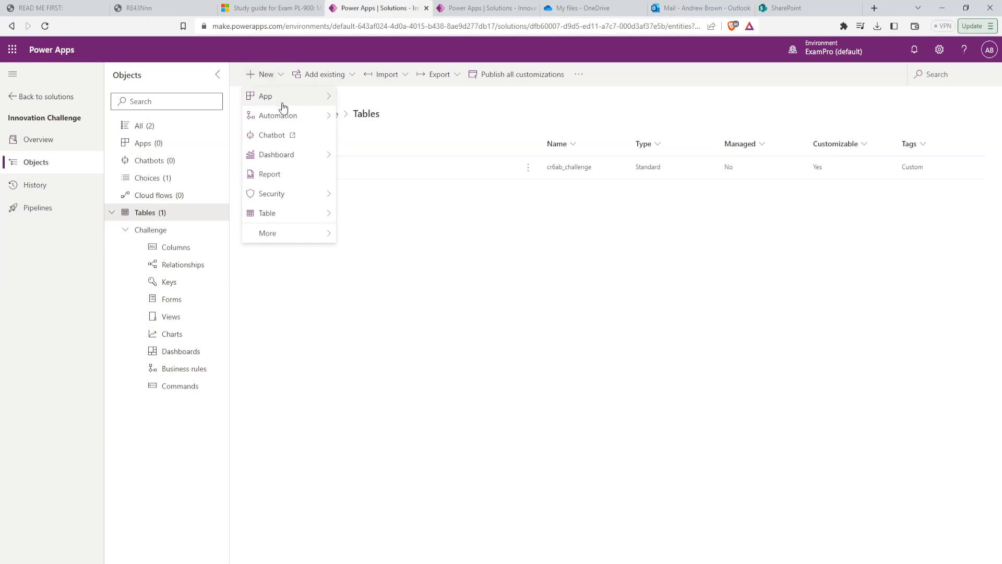
{"action": "mouse_move", "coordinate": [282, 214]}
{"action": "left_click", "coordinate": [398, 217]}
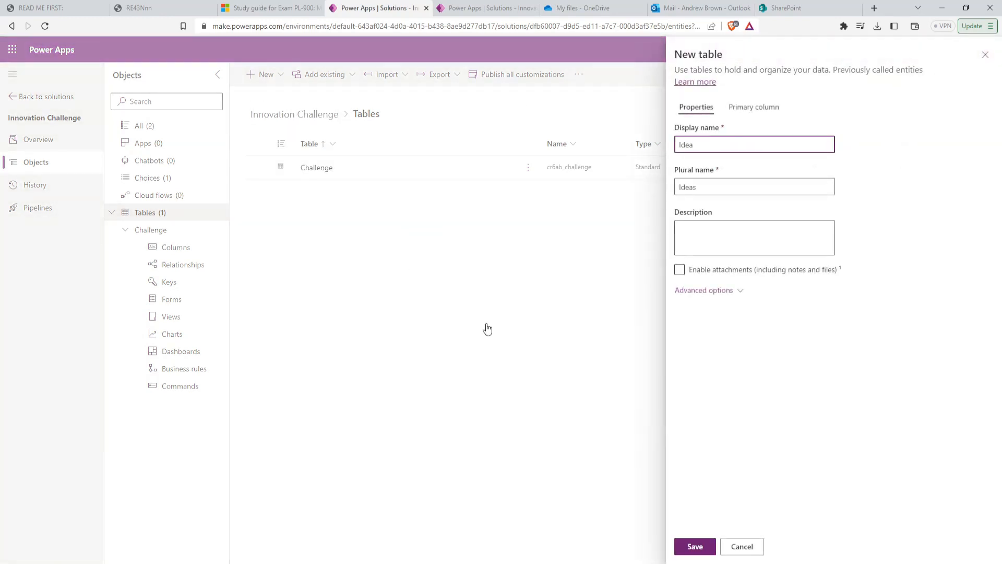
{"action": "left_click", "coordinate": [680, 269]}
{"action": "left_click", "coordinate": [689, 288]}
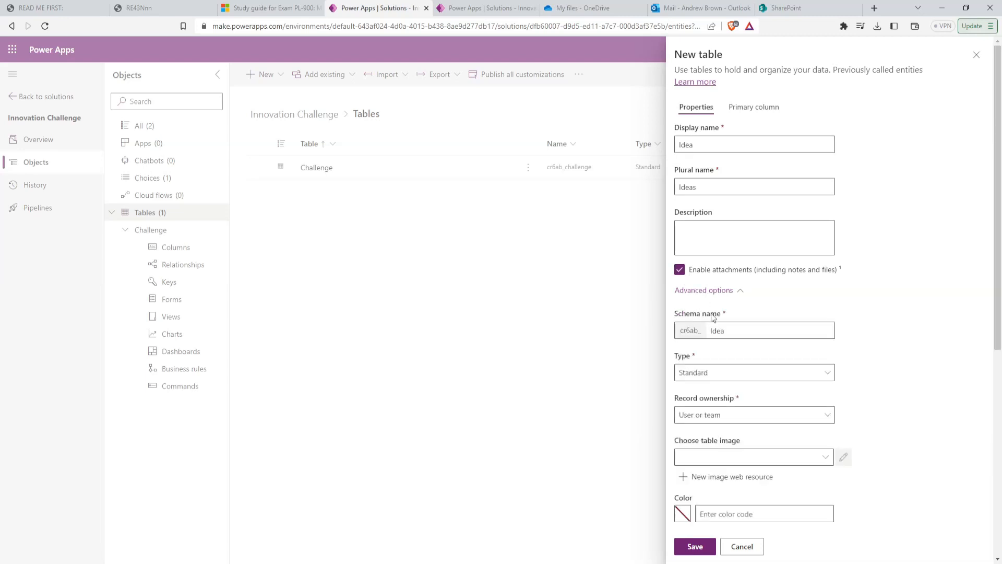
{"action": "scroll", "coordinate": [747, 376], "scroll_direction": "down", "scroll_amount": 5}
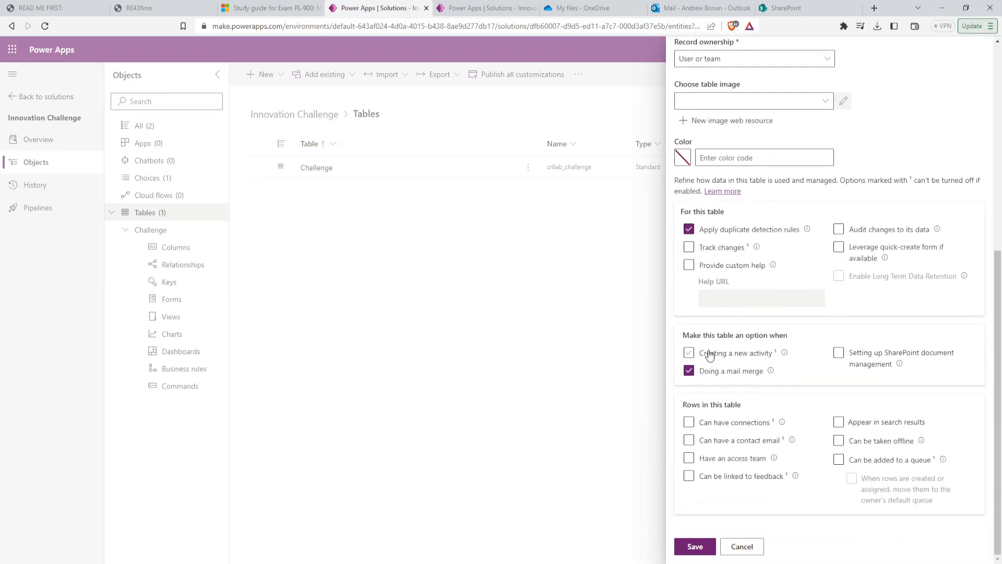
{"action": "left_click", "coordinate": [693, 354]}
{"action": "left_click", "coordinate": [696, 546]}
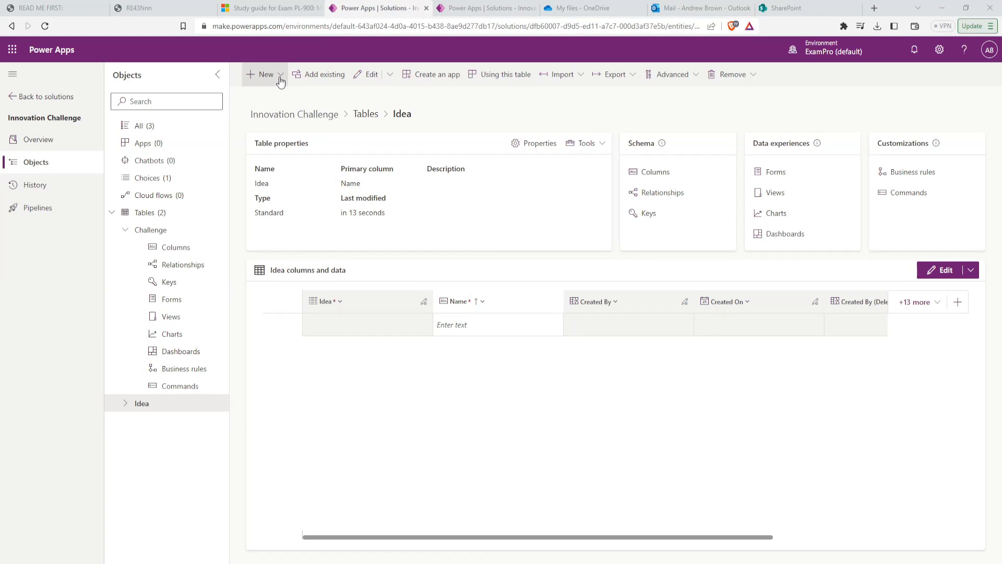
Step: Add a column named "Investment Required" to the Idea table with the Currency data type, and save it
{"action": "left_click", "coordinate": [280, 79]}
{"action": "left_click", "coordinate": [299, 116]}
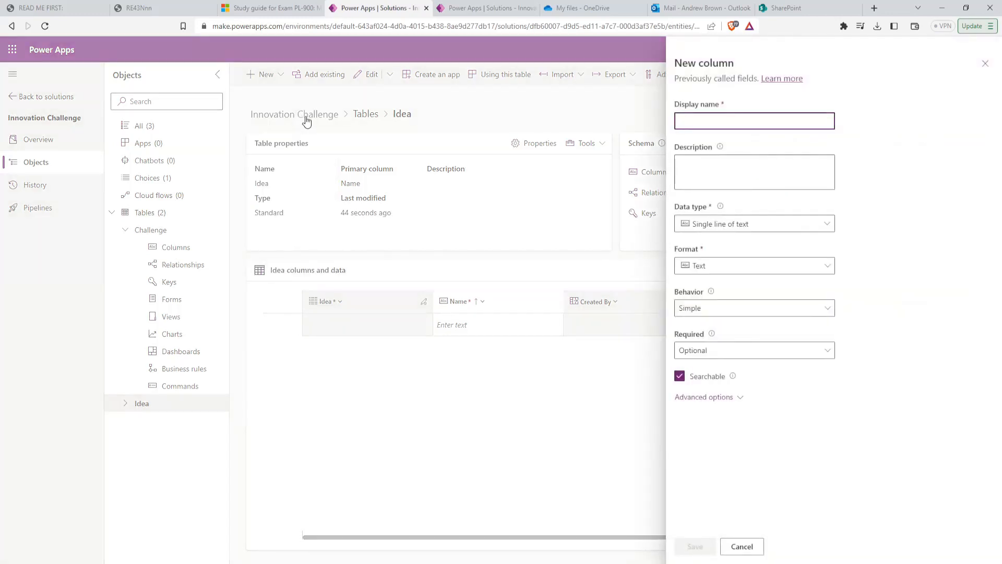
{"action": "type", "text": "Investment Req"}
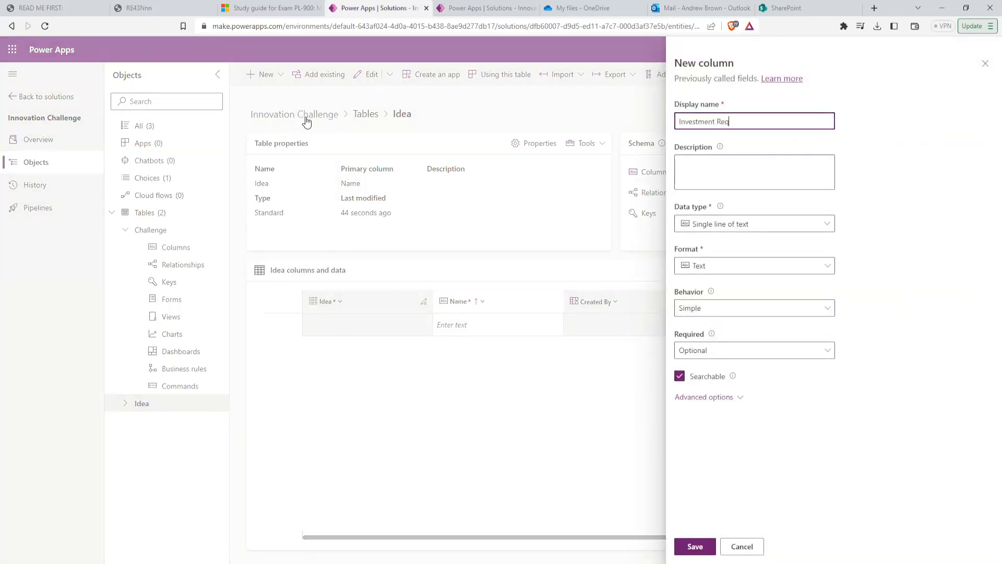
{"action": "type", "text": "uired"}
{"action": "left_click", "coordinate": [770, 236]}
{"action": "left_click", "coordinate": [732, 367]}
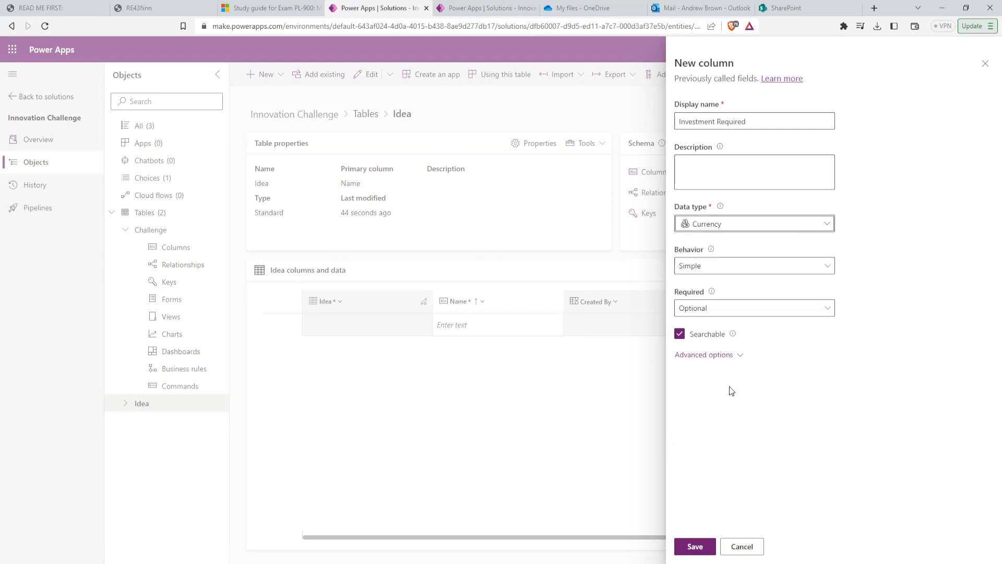
{"action": "left_click", "coordinate": [702, 544]}
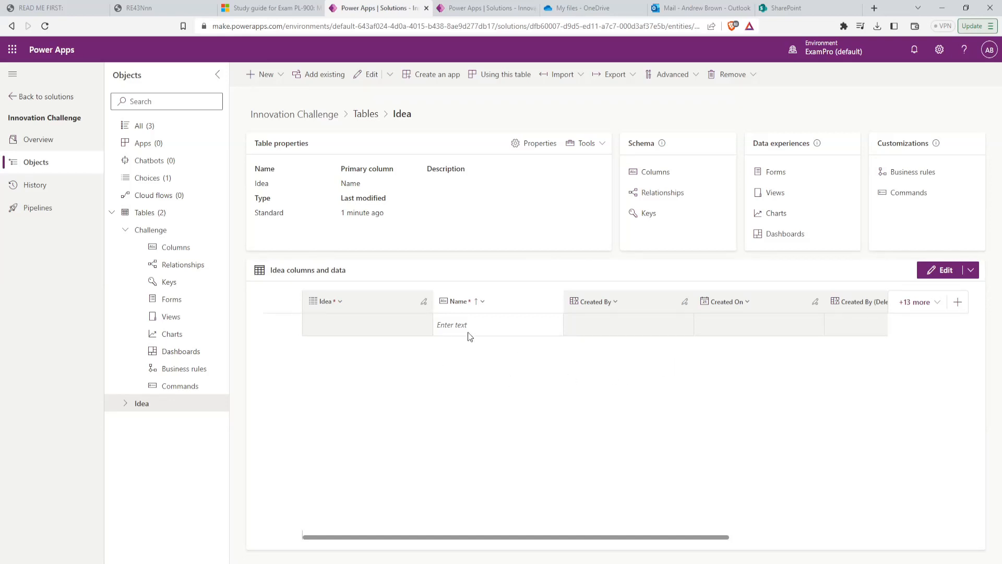
Step: Add a column named "Origin Challenge" to the Idea table as a Lookup related to the Challenge table, and save it
{"action": "left_click", "coordinate": [278, 76]}
{"action": "left_click", "coordinate": [298, 119]}
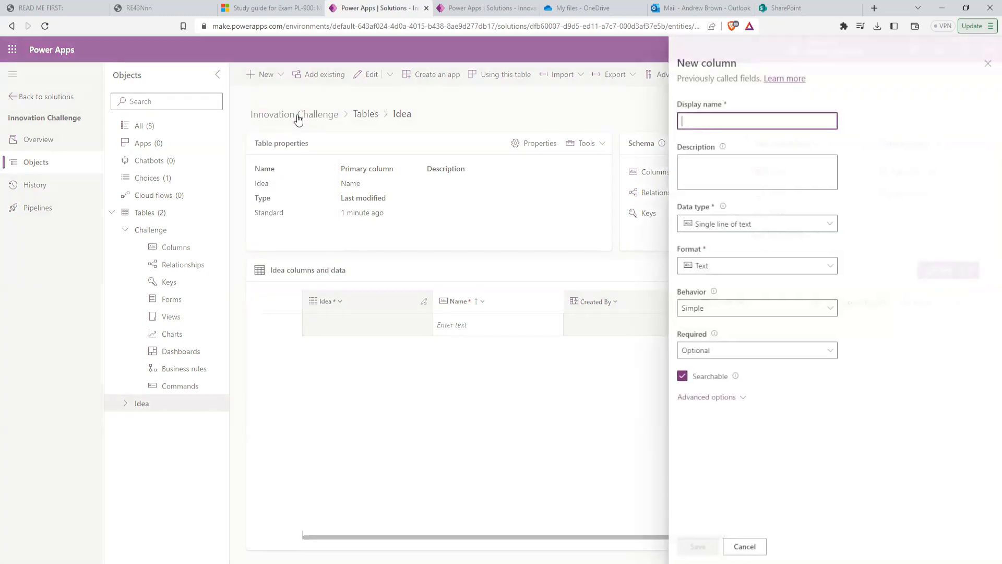
{"action": "type", "text": "Origin Challenge"}
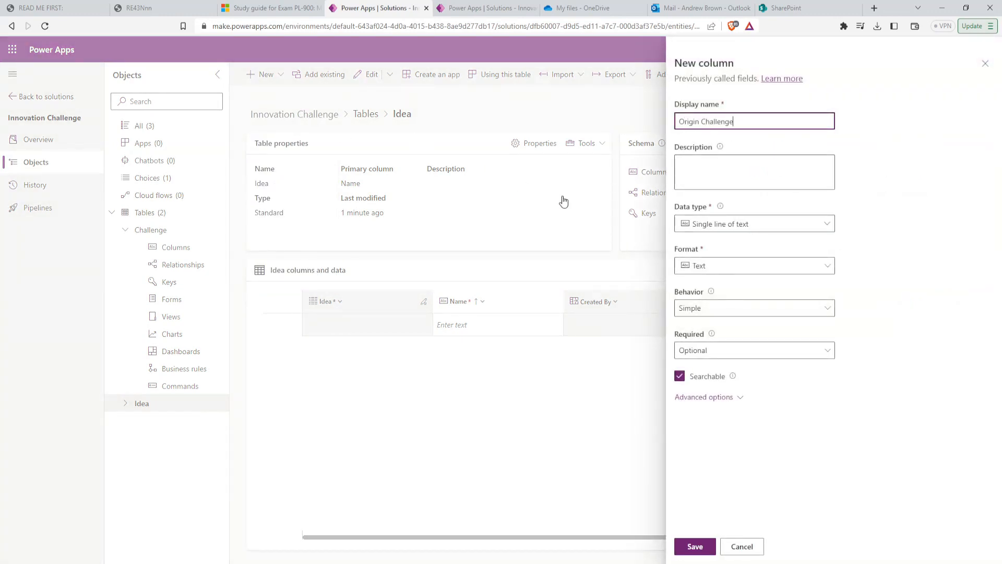
{"action": "left_click", "coordinate": [826, 223]}
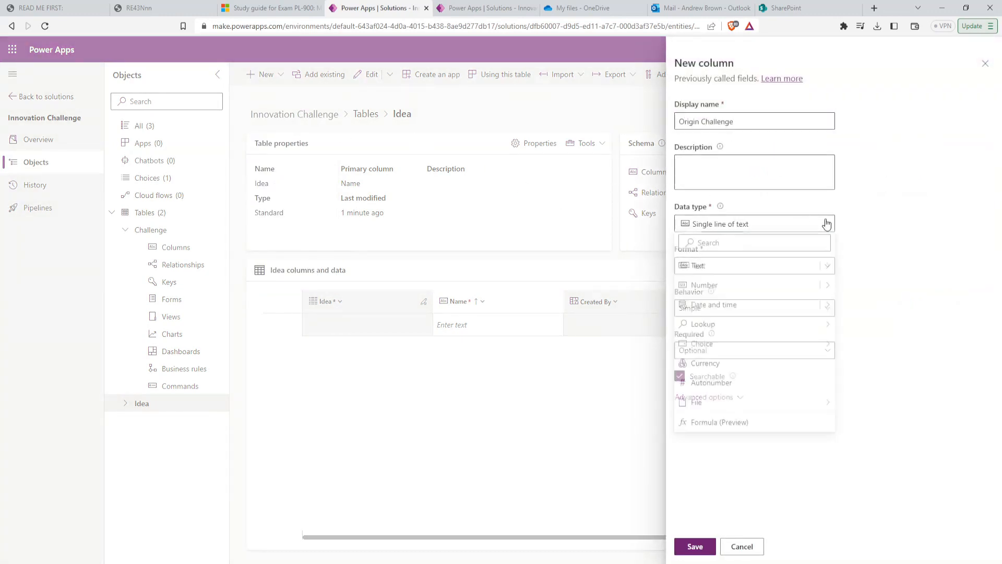
{"action": "mouse_move", "coordinate": [727, 330]}
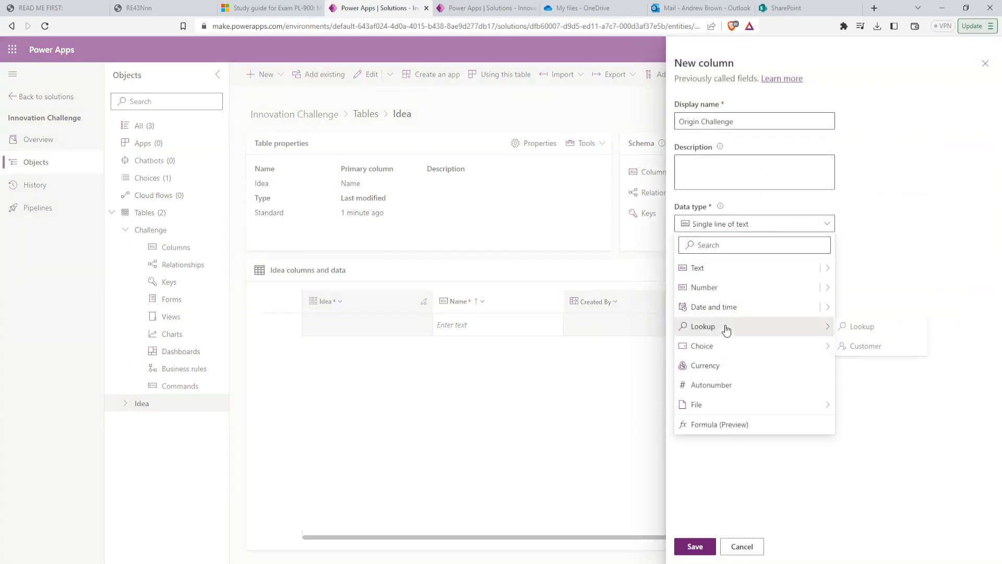
{"action": "left_click", "coordinate": [891, 327]}
{"action": "left_click", "coordinate": [772, 330]}
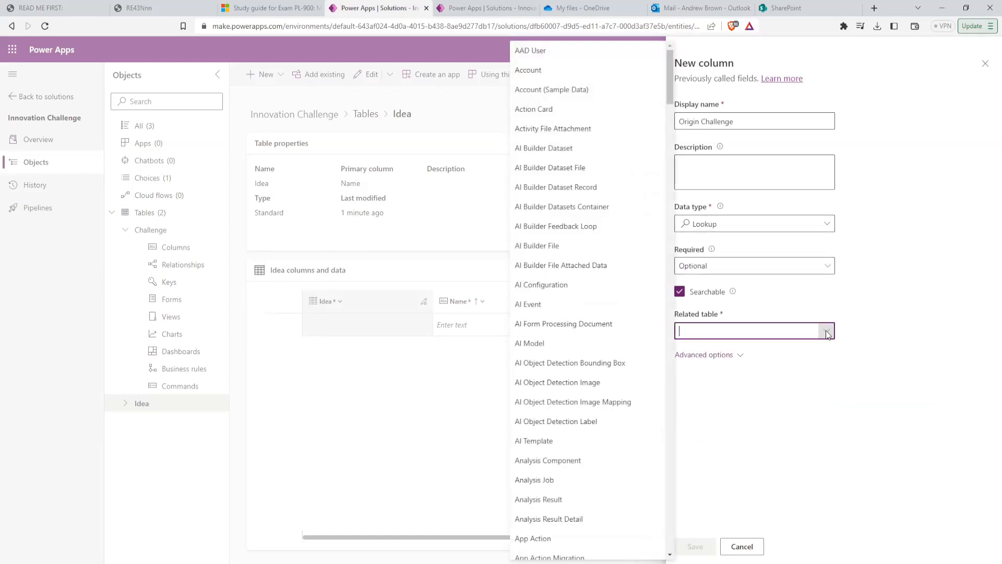
{"action": "type", "text": "chall"}
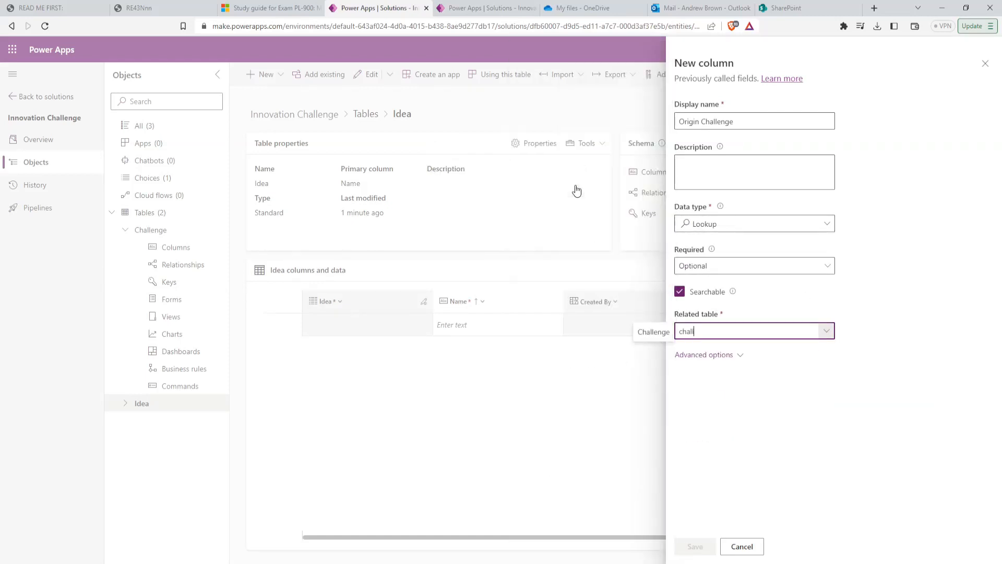
{"action": "left_click", "coordinate": [660, 334]}
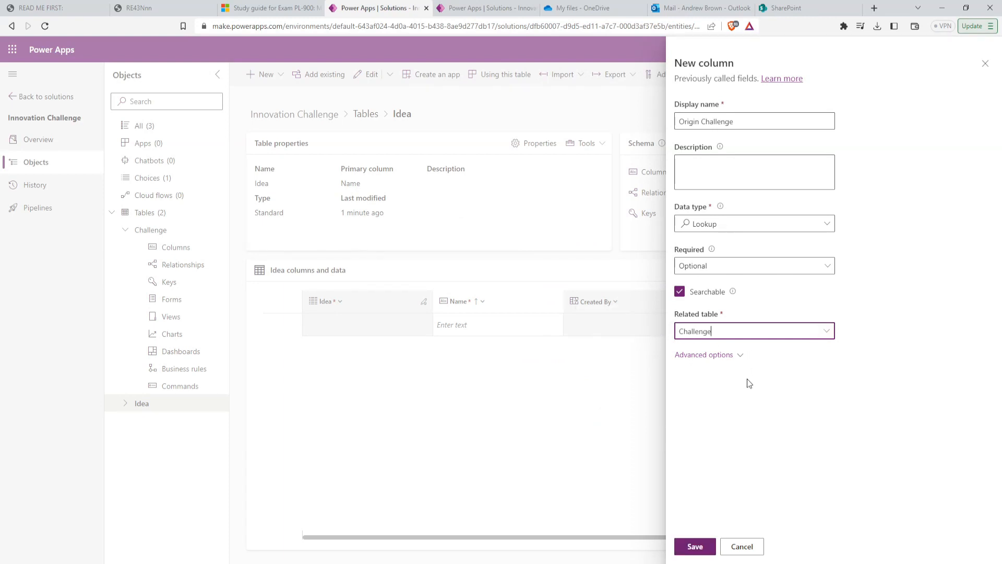
{"action": "left_click", "coordinate": [695, 547]}
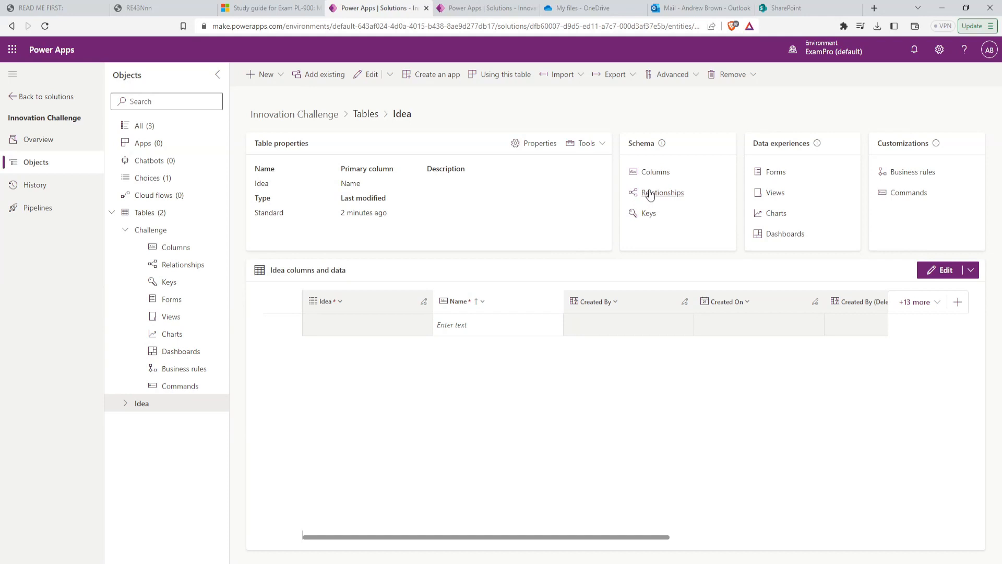
Step: Review the Idea table's relationships, including the Origin Challenge entry, and the types available for a new relationship
{"action": "left_click", "coordinate": [668, 197]}
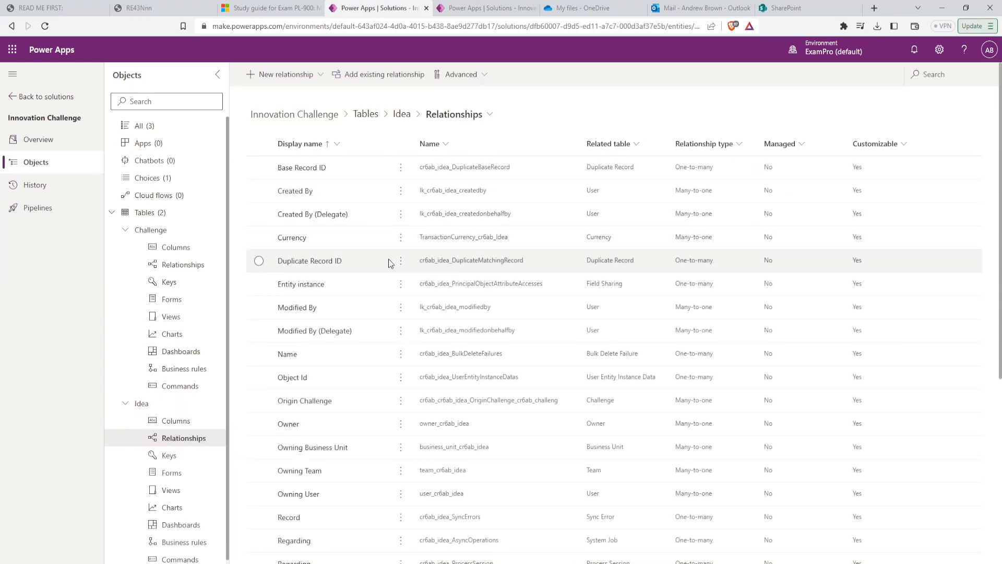
{"action": "scroll", "coordinate": [338, 348], "scroll_direction": "down", "scroll_amount": 1}
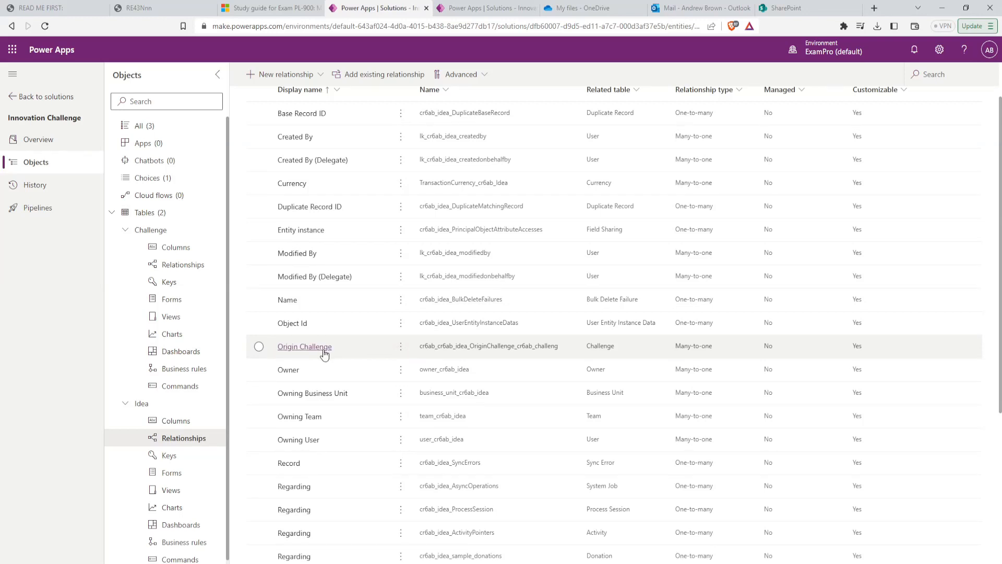
{"action": "scroll", "coordinate": [325, 350], "scroll_direction": "up", "scroll_amount": 1}
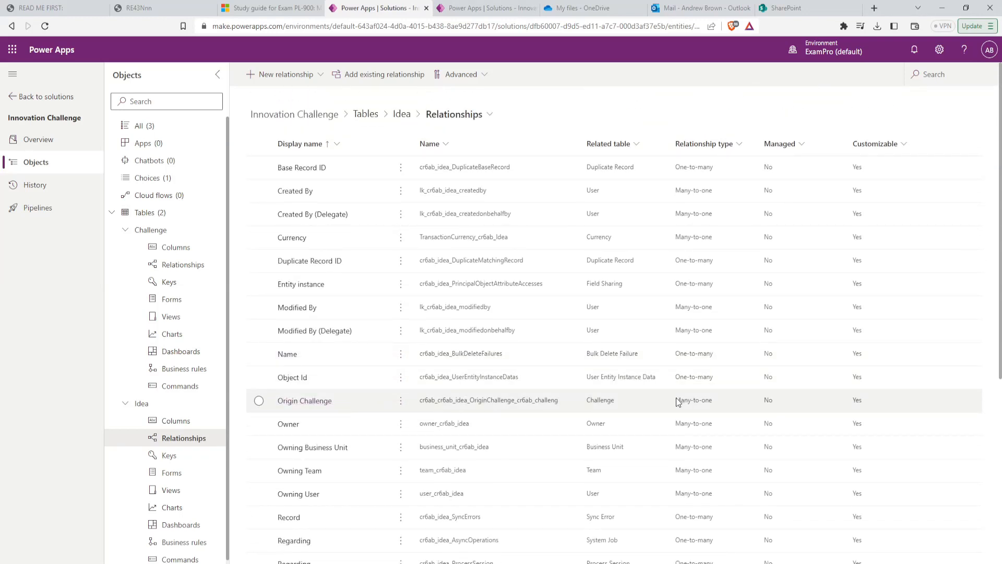
{"action": "left_click", "coordinate": [324, 77]}
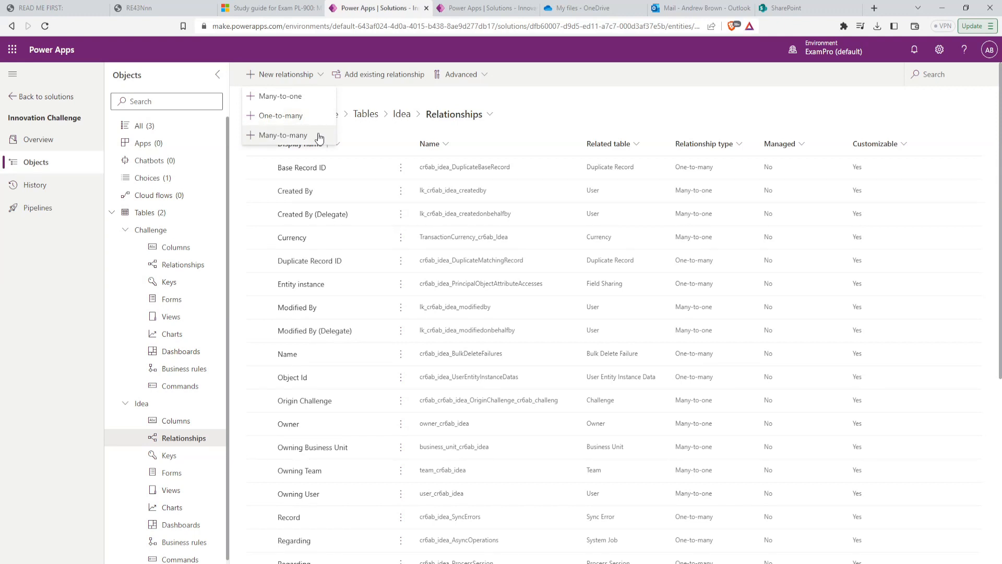
{"action": "left_click", "coordinate": [324, 76]}
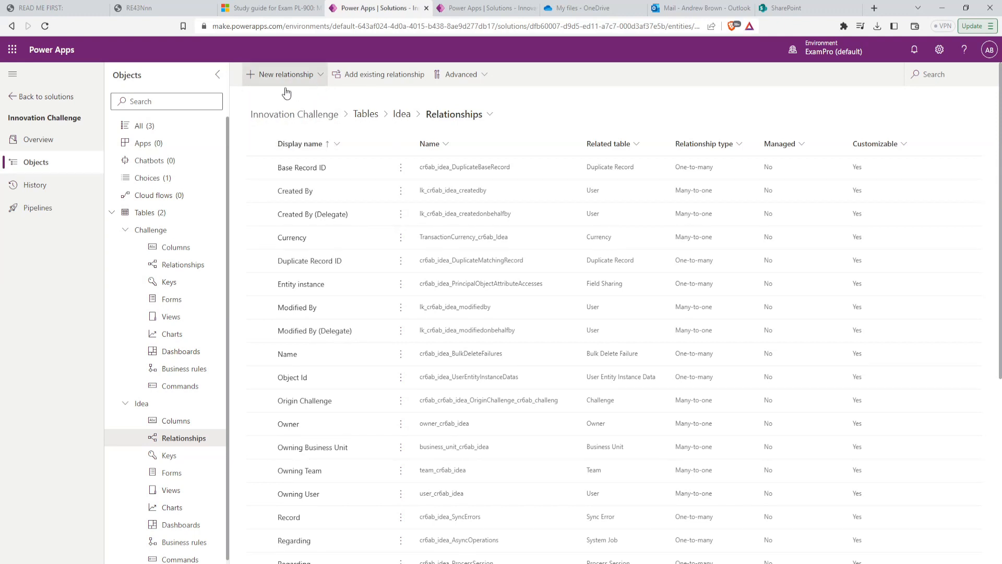
Step: Insert the Origin Challenge and Investment Required columns between Name and Created On in the Idea table's Active Ideas view
{"action": "left_click", "coordinate": [127, 233]}
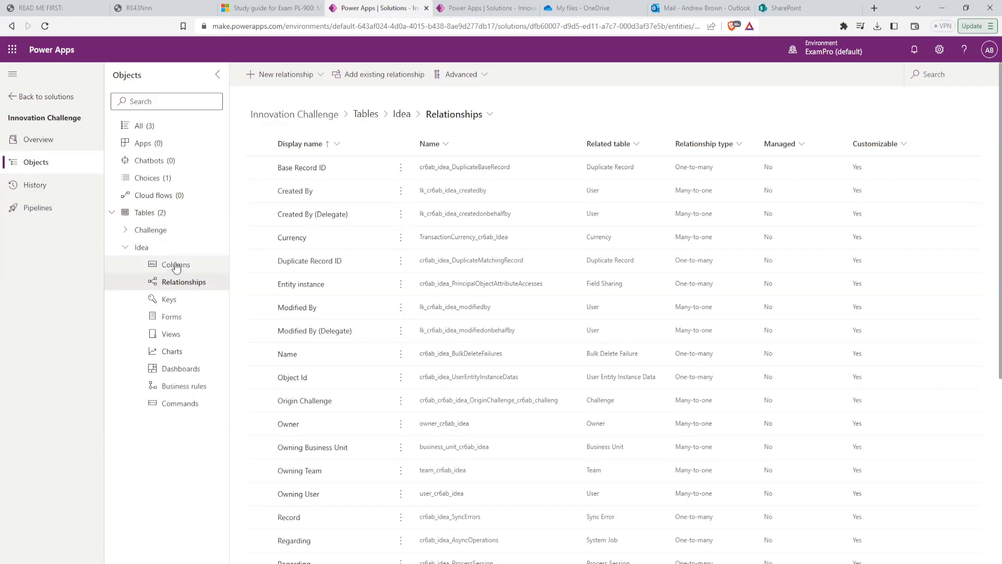
{"action": "left_click", "coordinate": [192, 337]}
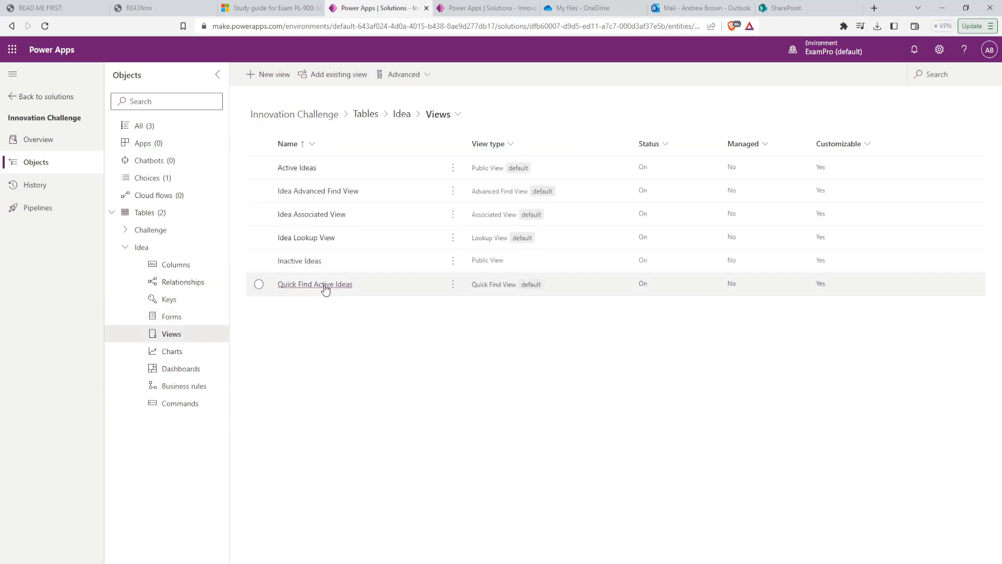
{"action": "left_click", "coordinate": [308, 168]}
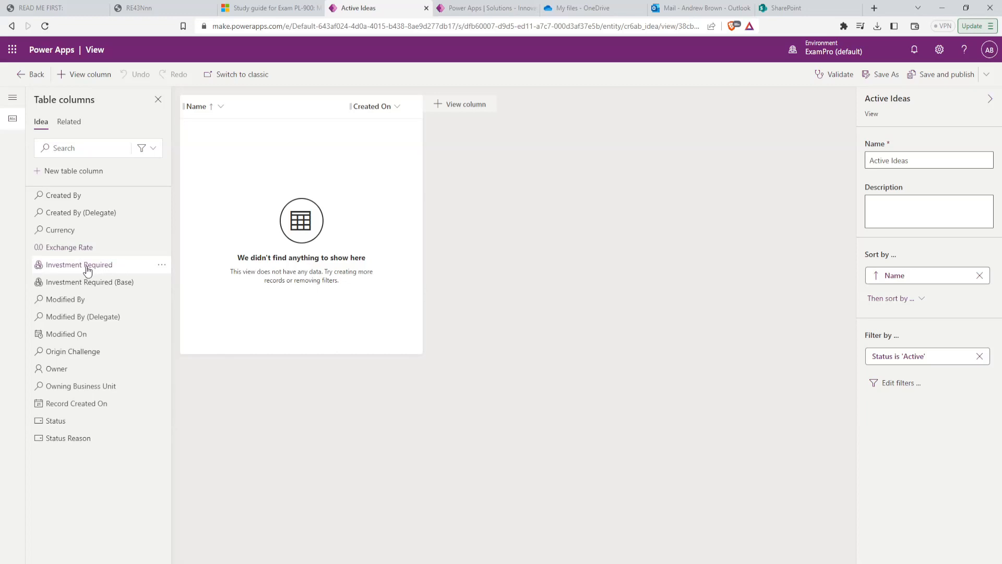
{"action": "left_click_drag", "start_coordinate": [86, 268], "coordinate": [309, 114]}
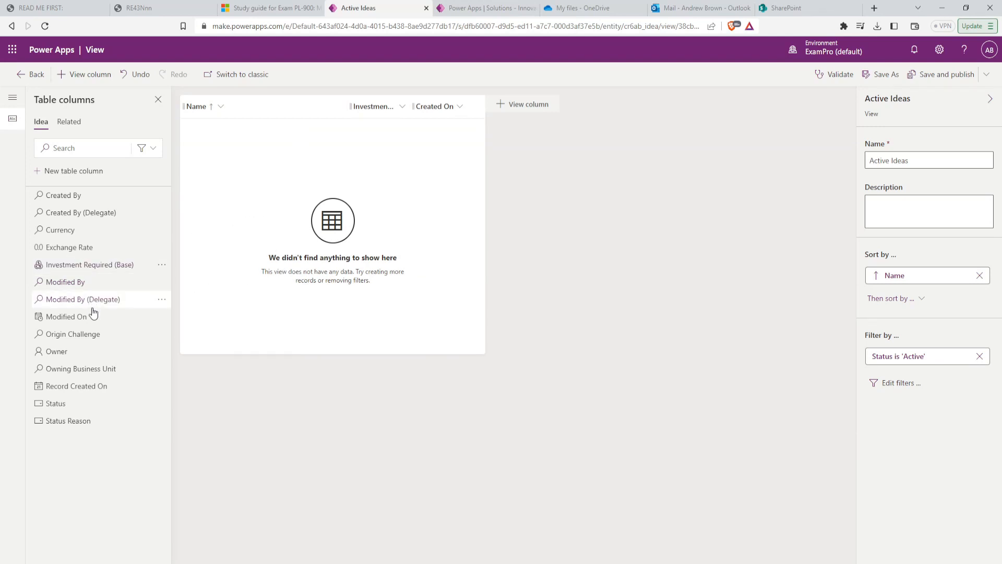
{"action": "left_click_drag", "start_coordinate": [94, 334], "coordinate": [346, 106]}
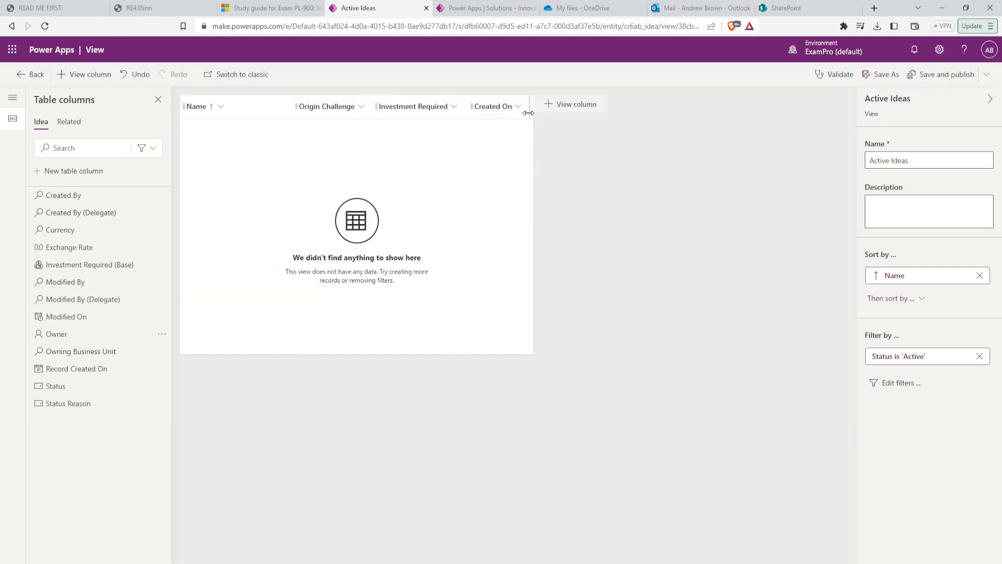
Step: Accept the Status equals Active filter and save the view as a copy named Active Ideas
{"action": "left_click", "coordinate": [901, 383]}
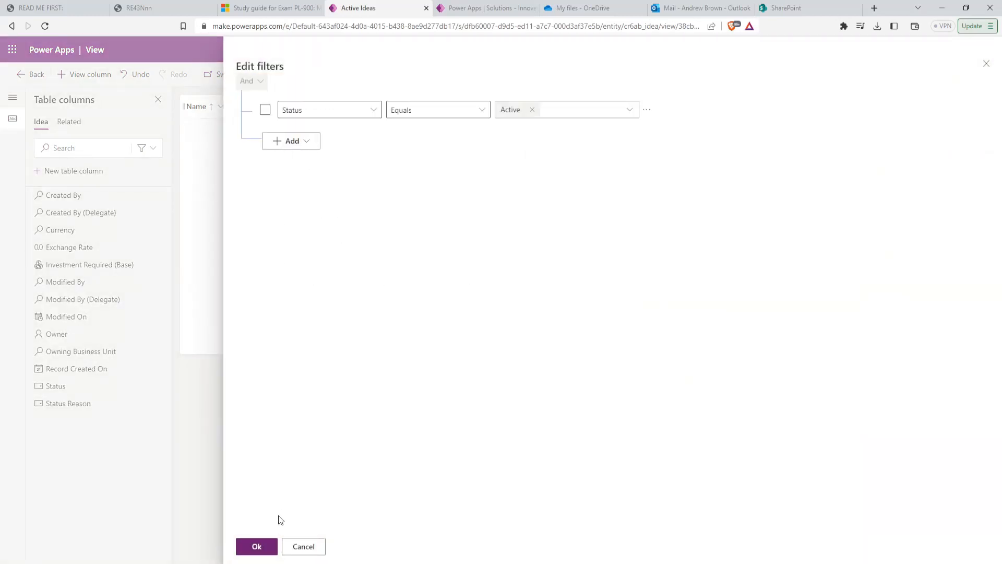
{"action": "left_click", "coordinate": [265, 546]}
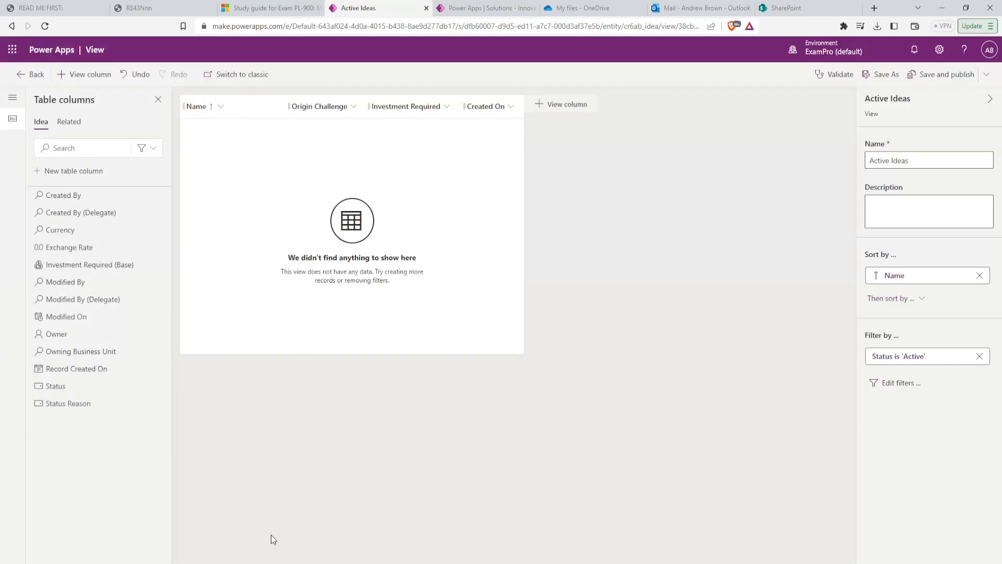
{"action": "left_click", "coordinate": [884, 79]}
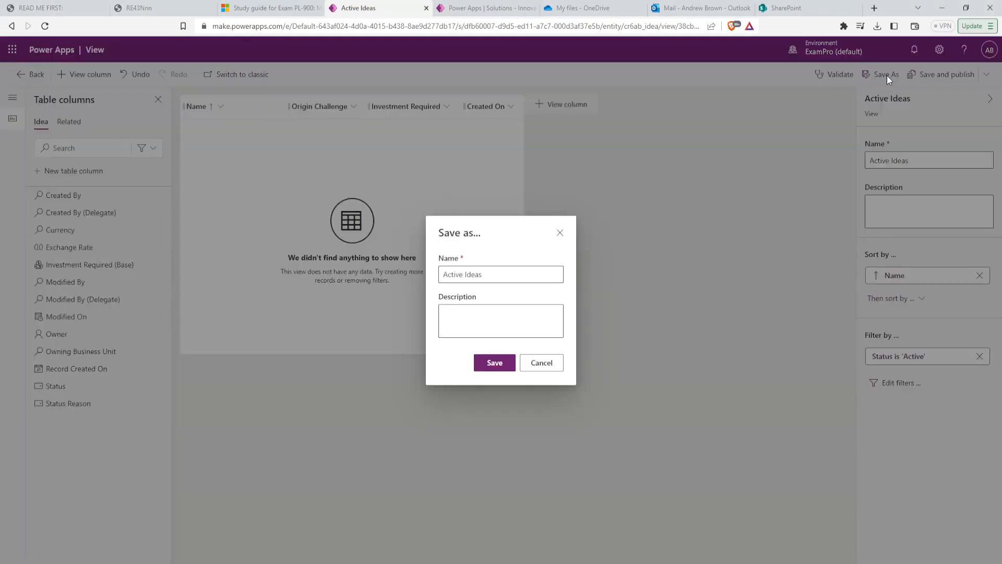
{"action": "left_click", "coordinate": [502, 361]}
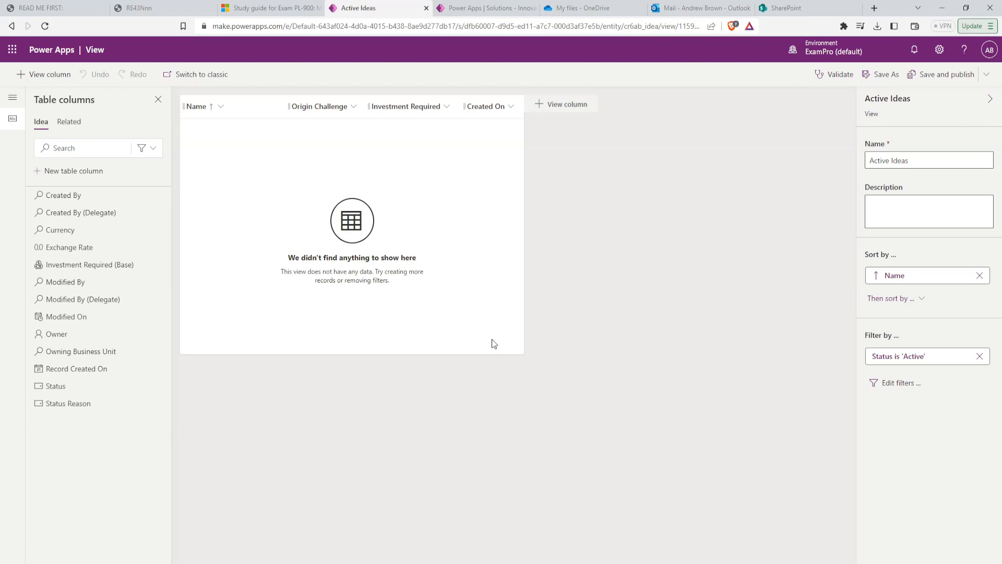
Step: Open the Challenge table's Information form of type Main for editing
{"action": "left_click", "coordinate": [12, 26]}
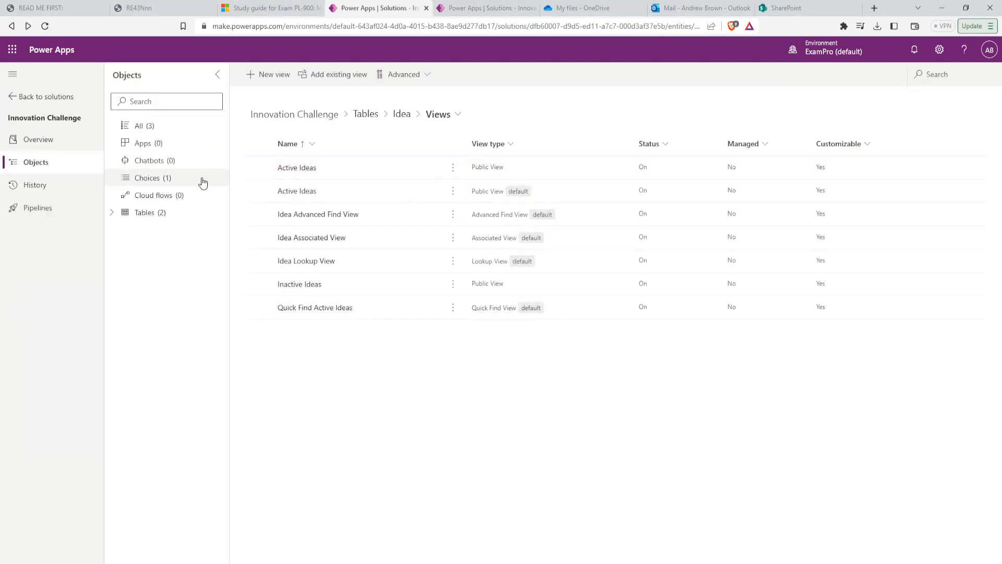
{"action": "left_click", "coordinate": [112, 212]}
{"action": "left_click", "coordinate": [124, 231]}
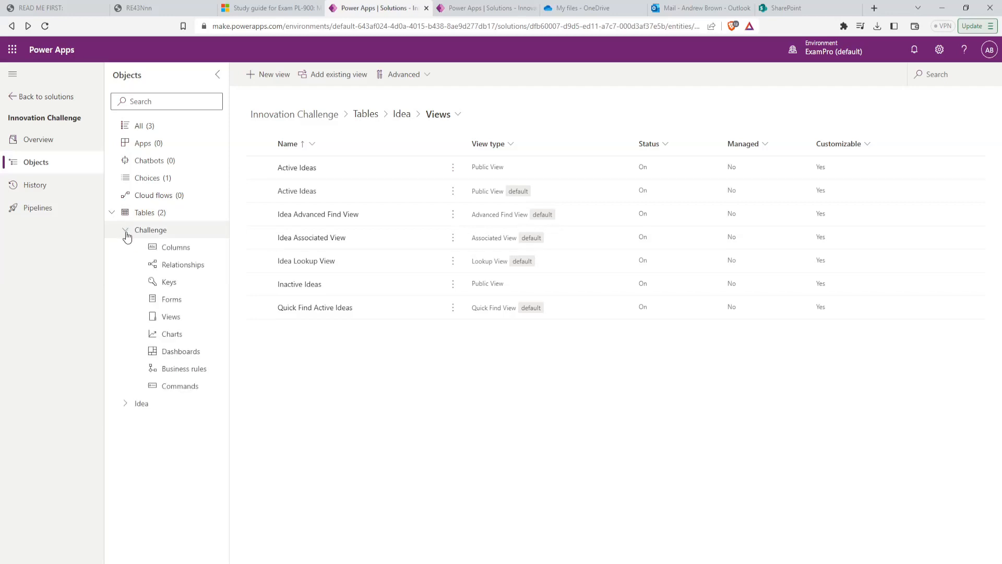
{"action": "left_click", "coordinate": [189, 302]}
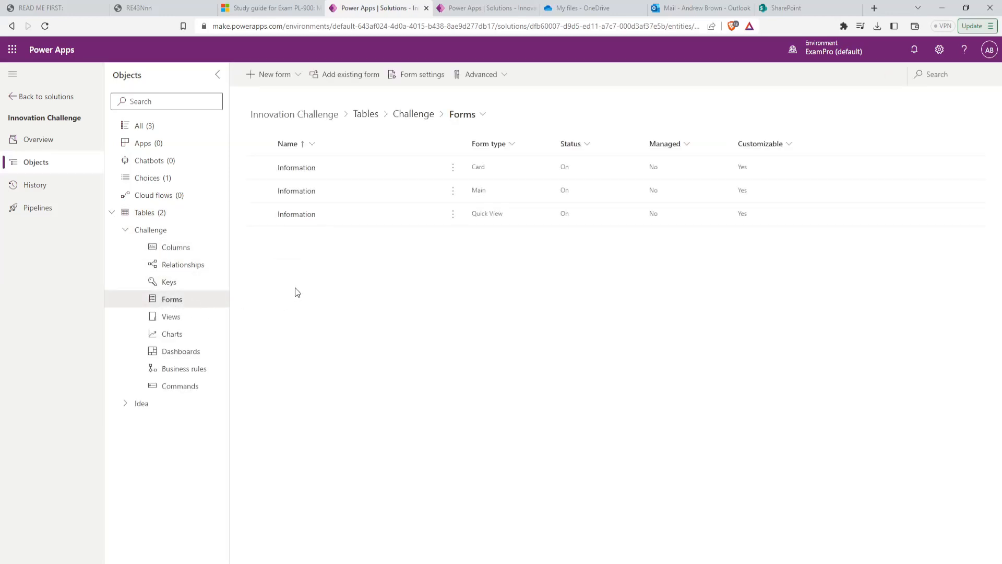
{"action": "left_click", "coordinate": [315, 191]}
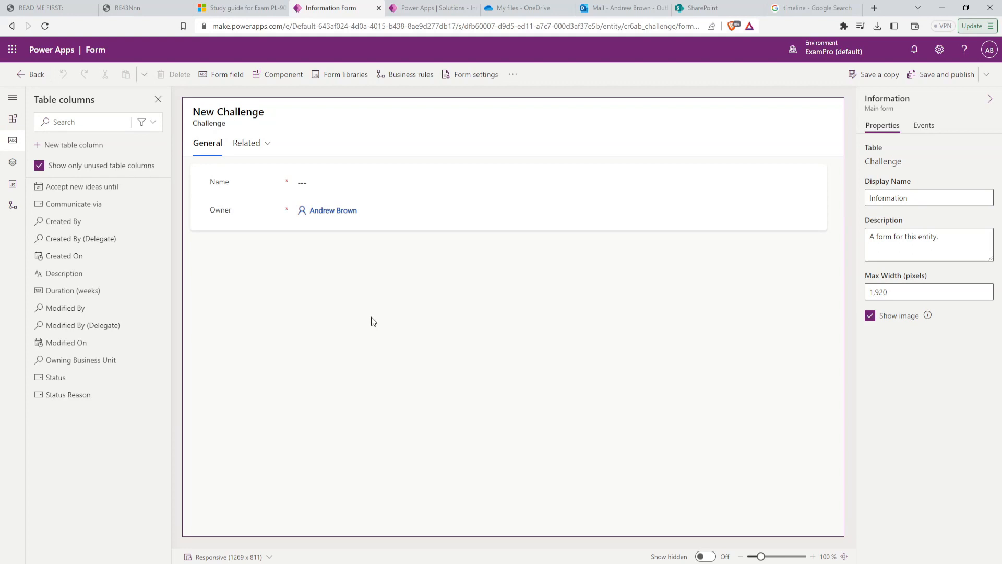
Step: Set the layout of the form's General tab to 3 columns
{"action": "left_click", "coordinate": [517, 312]}
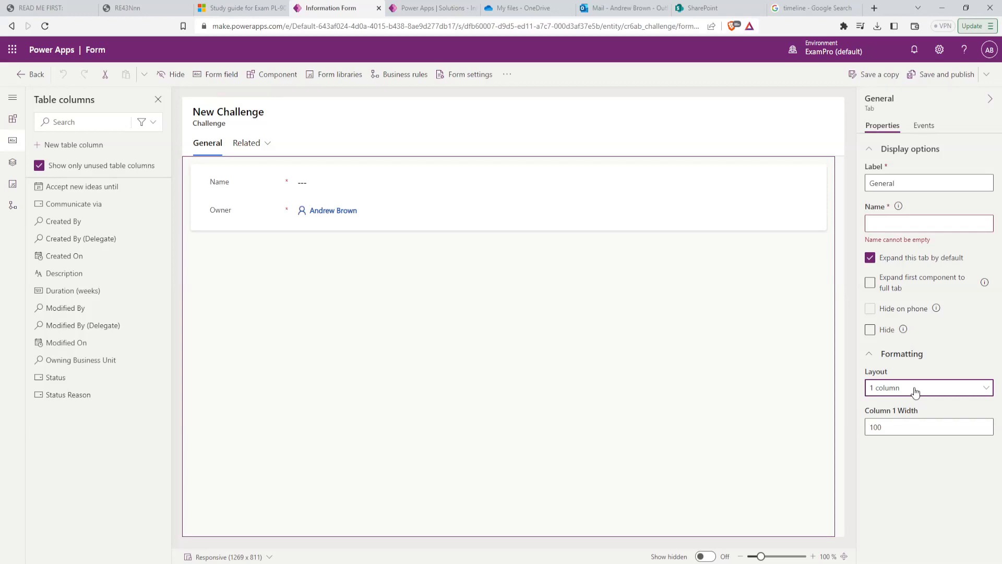
{"action": "left_click", "coordinate": [915, 392]}
{"action": "left_click", "coordinate": [906, 488]}
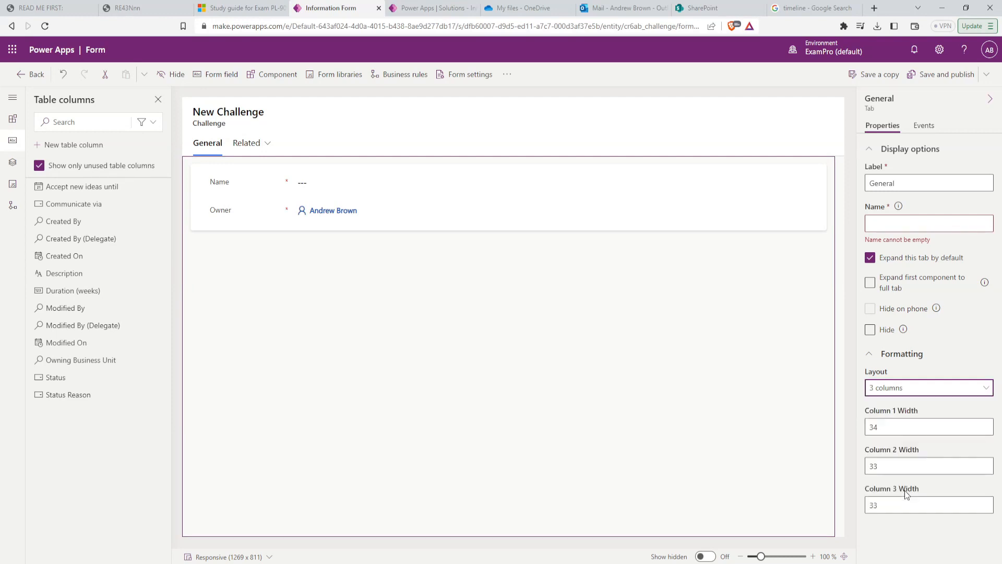
{"action": "left_click", "coordinate": [385, 277]}
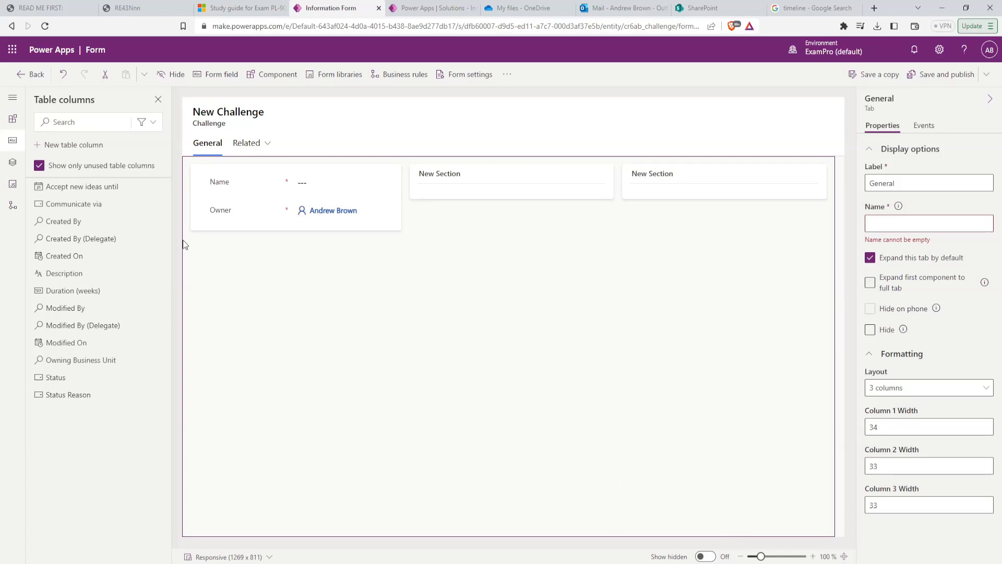
Step: Add Accept new ideas until and Duration (weeks) to the form header, Description below Name, and Communicate via below Owner
{"action": "mouse_move", "coordinate": [82, 192]}
{"action": "left_click_drag", "start_coordinate": [82, 192], "coordinate": [765, 115]}
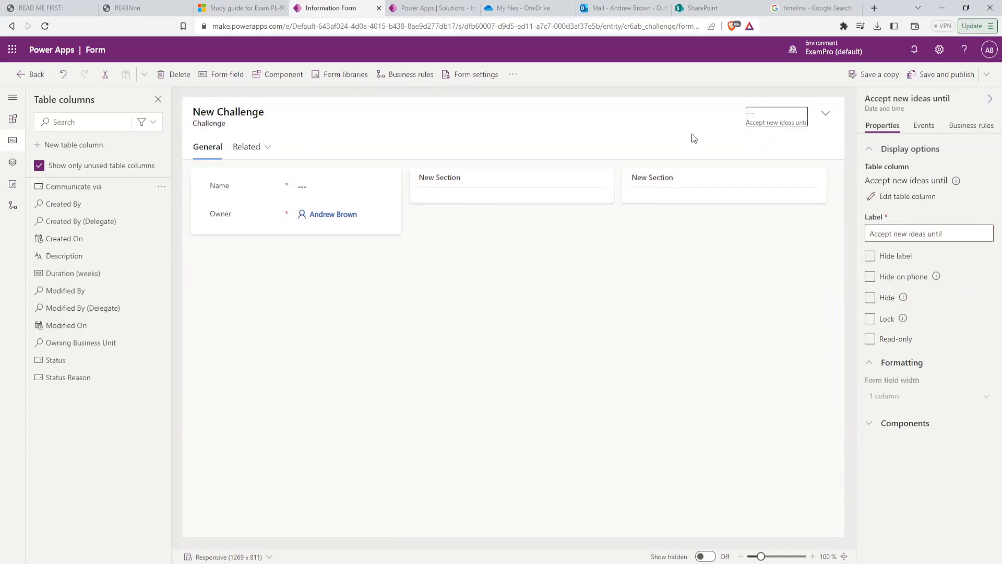
{"action": "left_click_drag", "start_coordinate": [70, 187], "coordinate": [258, 225]}
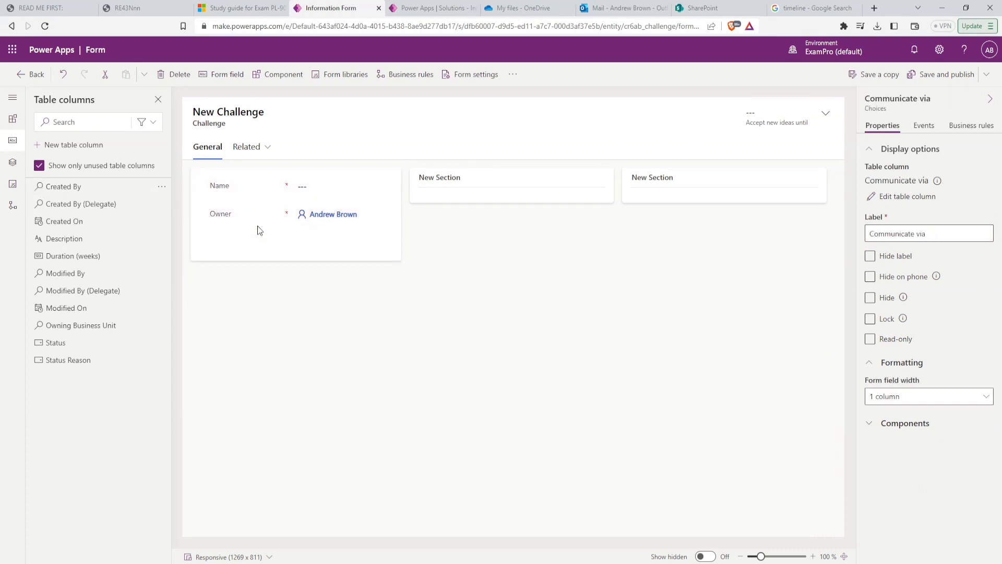
{"action": "left_click_drag", "start_coordinate": [86, 239], "coordinate": [273, 206]}
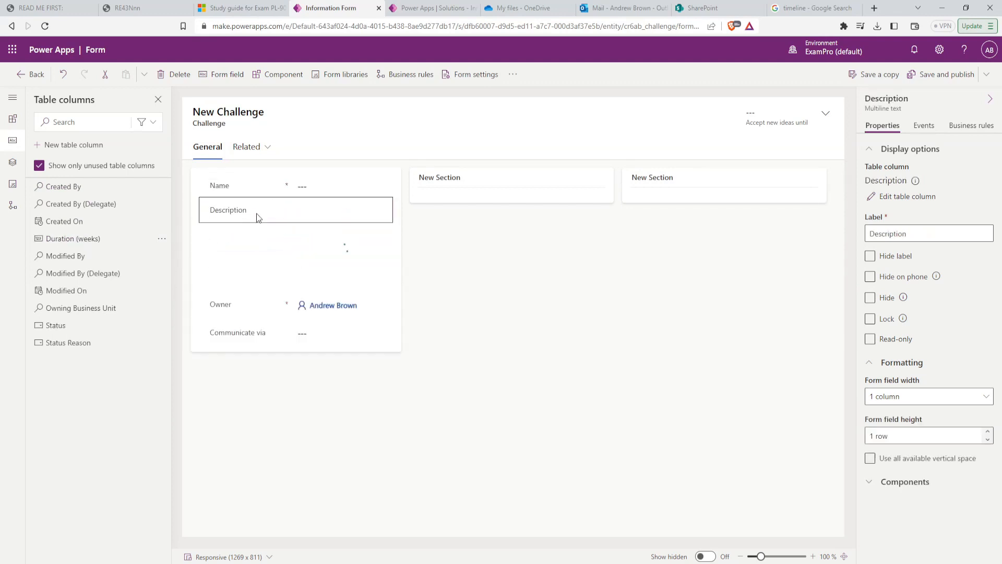
{"action": "left_click_drag", "start_coordinate": [78, 239], "coordinate": [720, 119]}
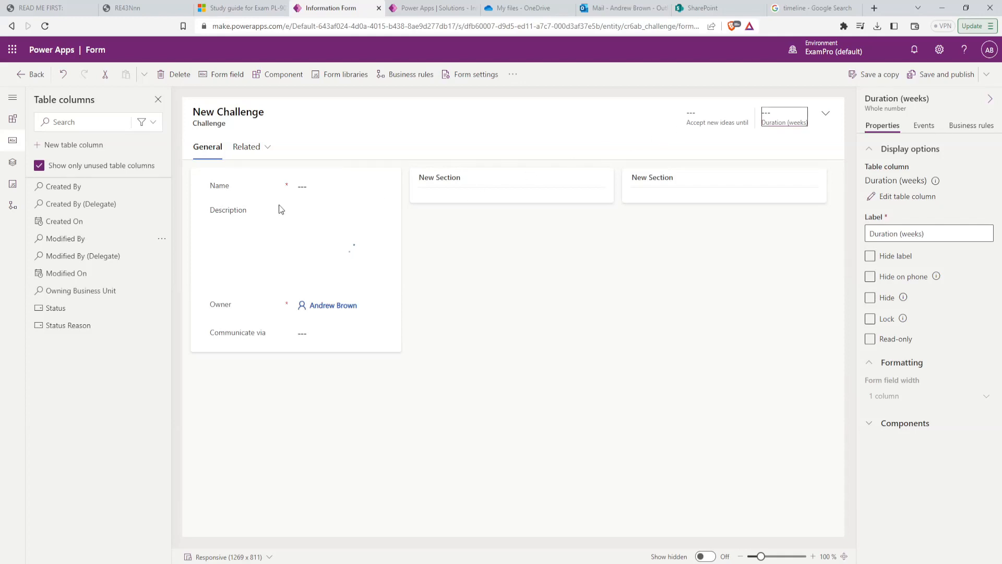
Step: Add a Timeline component to the new section in the form's second column
{"action": "left_click", "coordinate": [14, 123]}
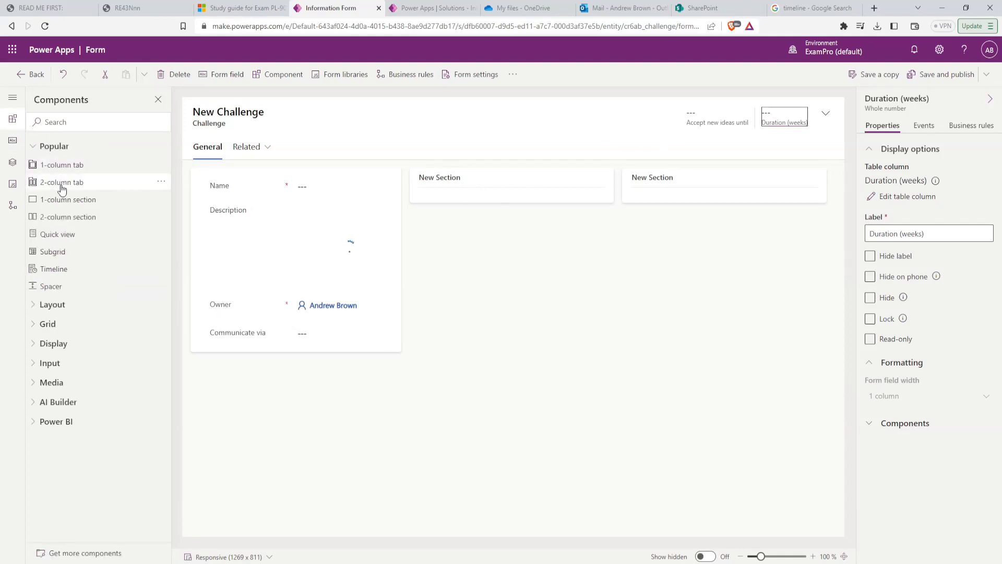
{"action": "left_click_drag", "start_coordinate": [52, 269], "coordinate": [497, 189]}
Step: Add a subgrid of the Ideas table with the Active Ideas default view to the section in the form's third column
{"action": "left_click_drag", "start_coordinate": [52, 251], "coordinate": [347, 243]}
{"action": "left_click", "coordinate": [258, 267]}
{"action": "scroll", "coordinate": [398, 273], "scroll_direction": "down", "scroll_amount": 10}
{"action": "scroll", "coordinate": [397, 273], "scroll_direction": "down", "scroll_amount": 15}
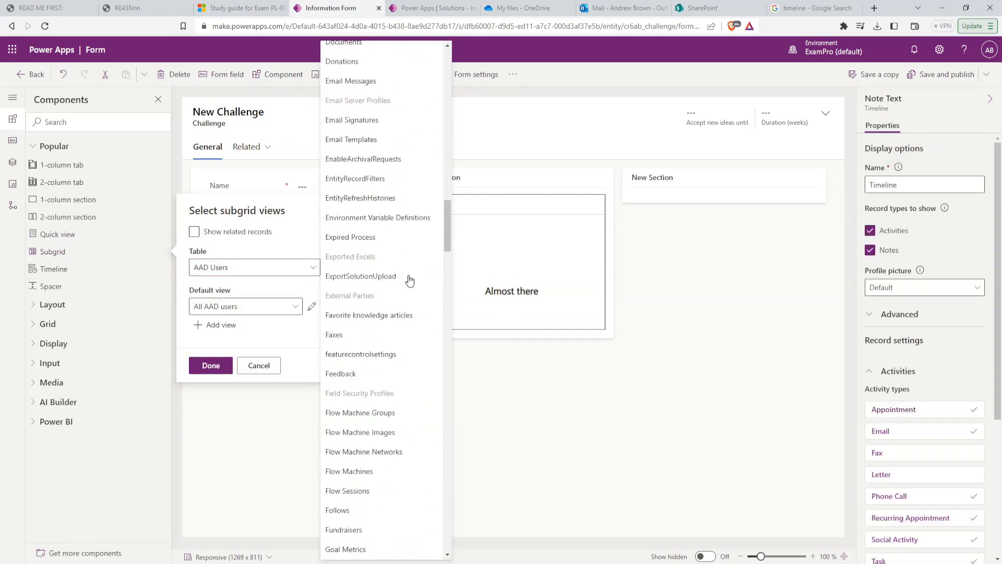
{"action": "left_click", "coordinate": [344, 301]}
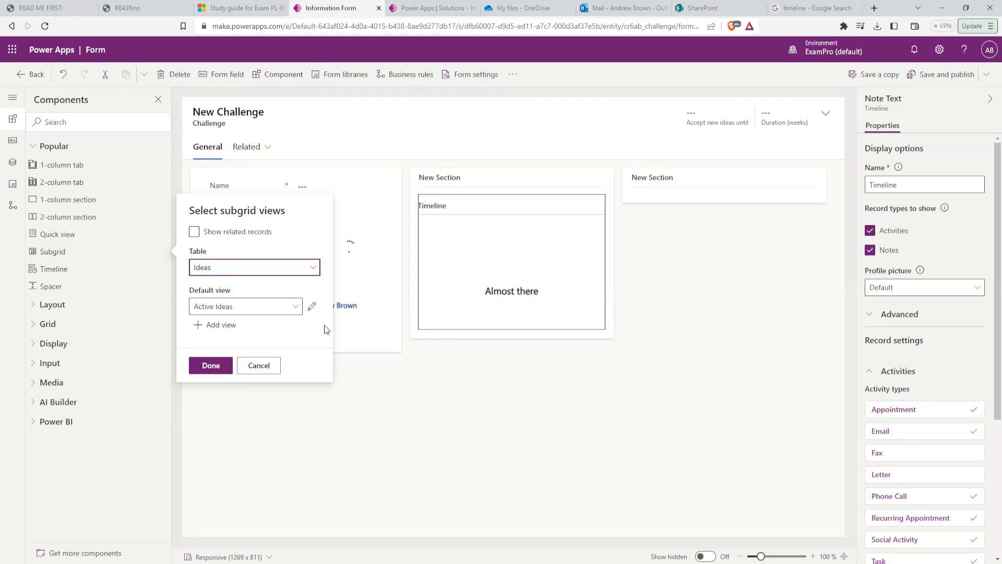
{"action": "left_click", "coordinate": [211, 364]}
{"action": "left_click_drag", "start_coordinate": [481, 352], "coordinate": [706, 193]}
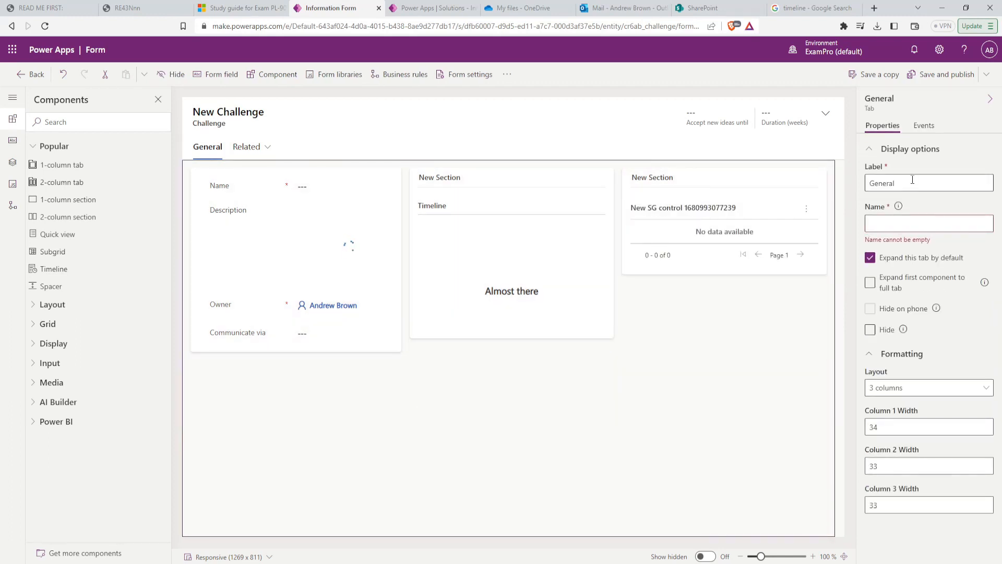
Step: Label the subgrid Ideas and set the label of its third-column section to Contributing Ideas
{"action": "left_click_drag", "start_coordinate": [913, 183], "coordinate": [851, 187]}
{"action": "left_click", "coordinate": [783, 199]}
{"action": "triple_click", "coordinate": [920, 195]}
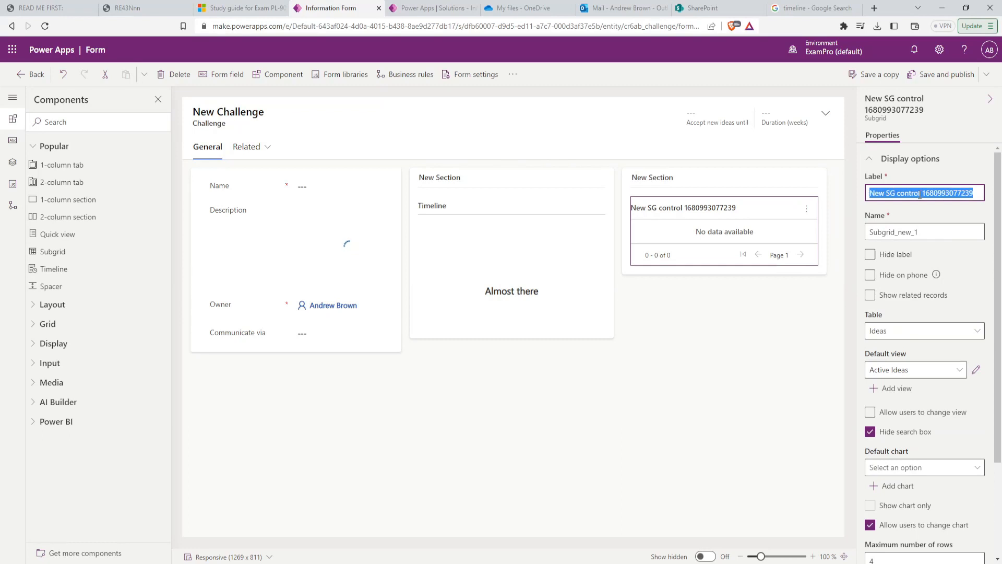
{"action": "key", "text": "BackSpace"}
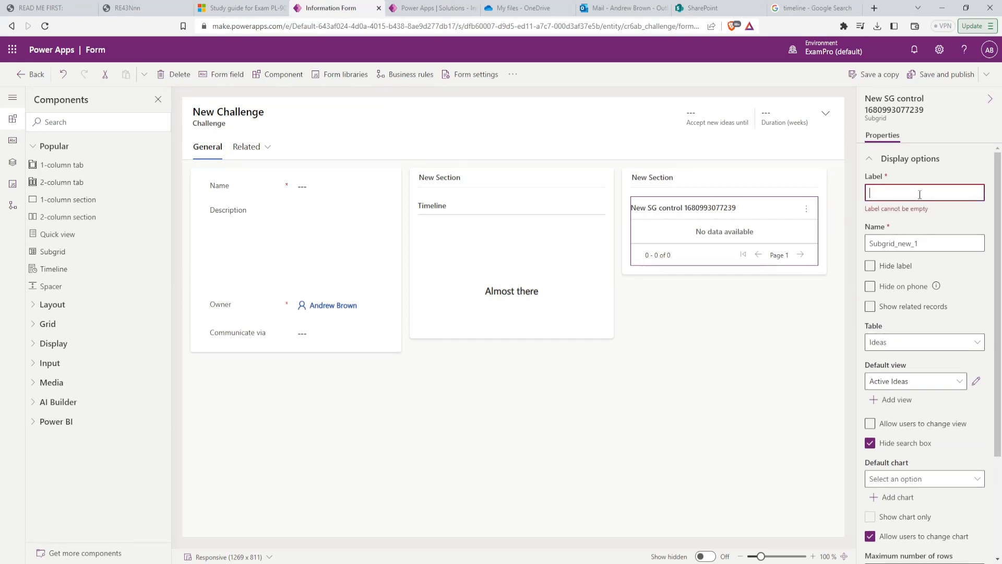
{"action": "left_click", "coordinate": [739, 180]}
{"action": "type", "text": "Contributing Ideas"}
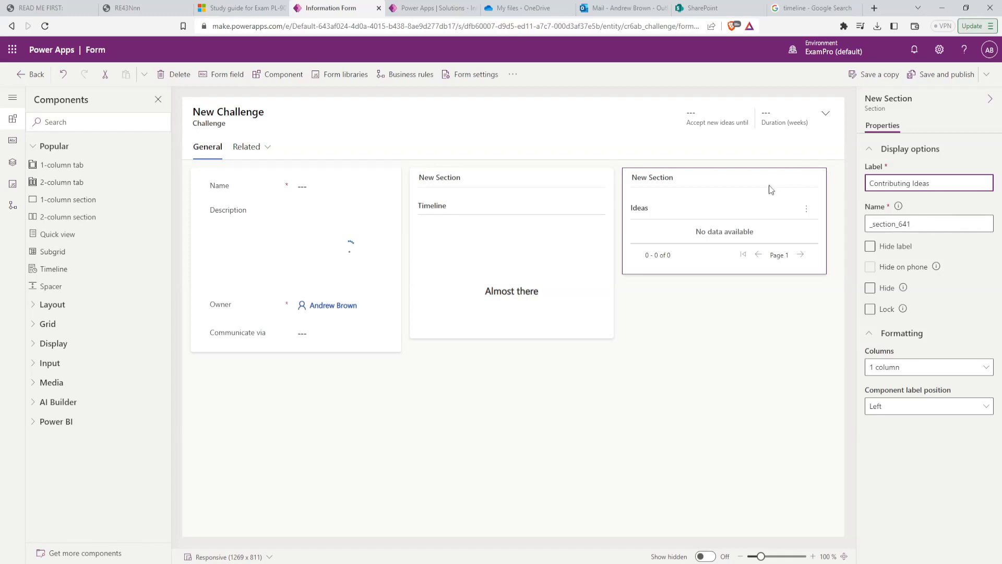
Step: Set the label of the section containing the Timeline to Events
{"action": "left_click", "coordinate": [699, 339]}
{"action": "left_click", "coordinate": [463, 197]}
{"action": "left_click", "coordinate": [474, 180]}
{"action": "left_click", "coordinate": [929, 183]}
{"action": "type", "text": "Events"}
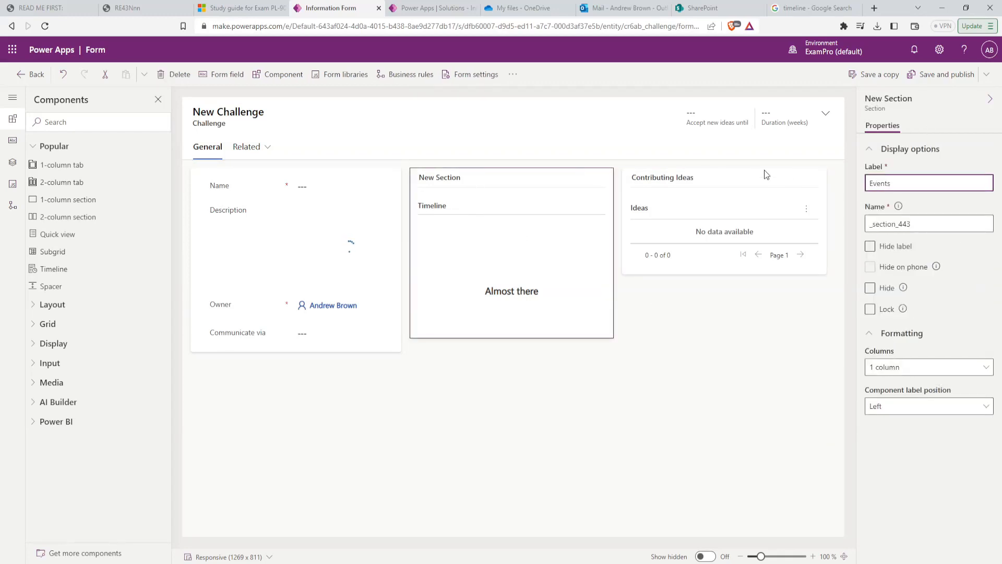
{"action": "left_click", "coordinate": [699, 354]}
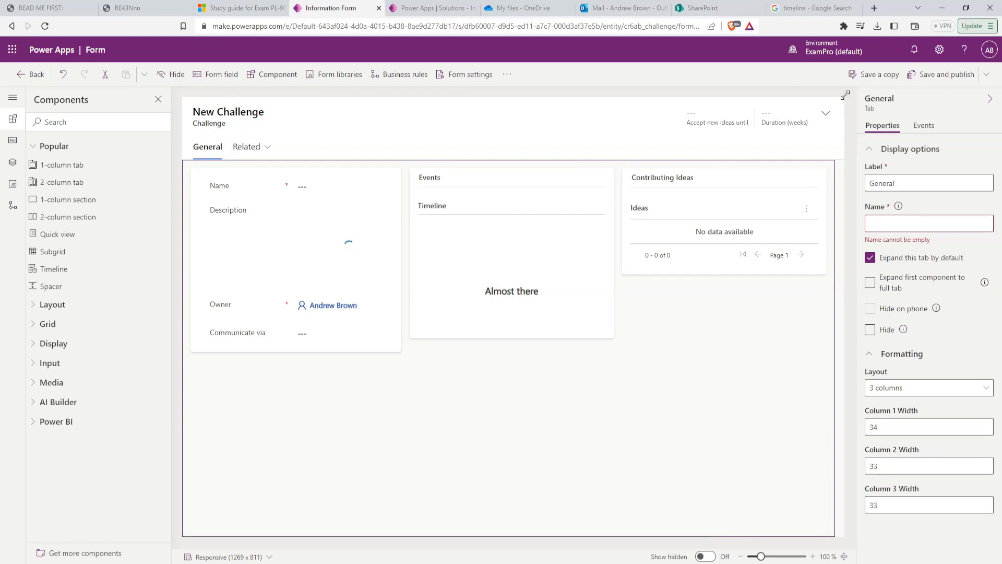
Step: Save a copy of the form with the display name Information and return to the Challenge table's forms list
{"action": "left_click", "coordinate": [861, 79]}
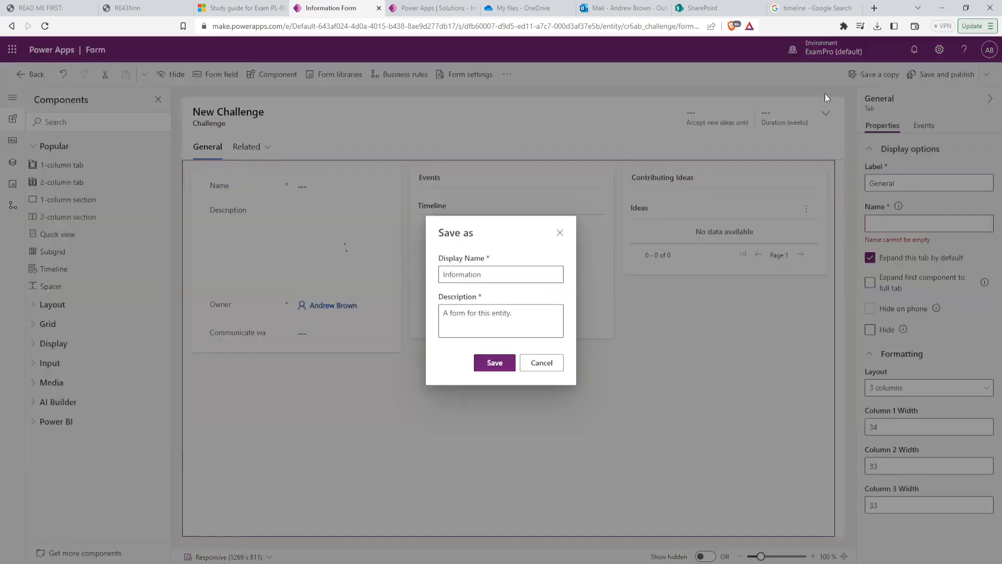
{"action": "left_click", "coordinate": [490, 365]}
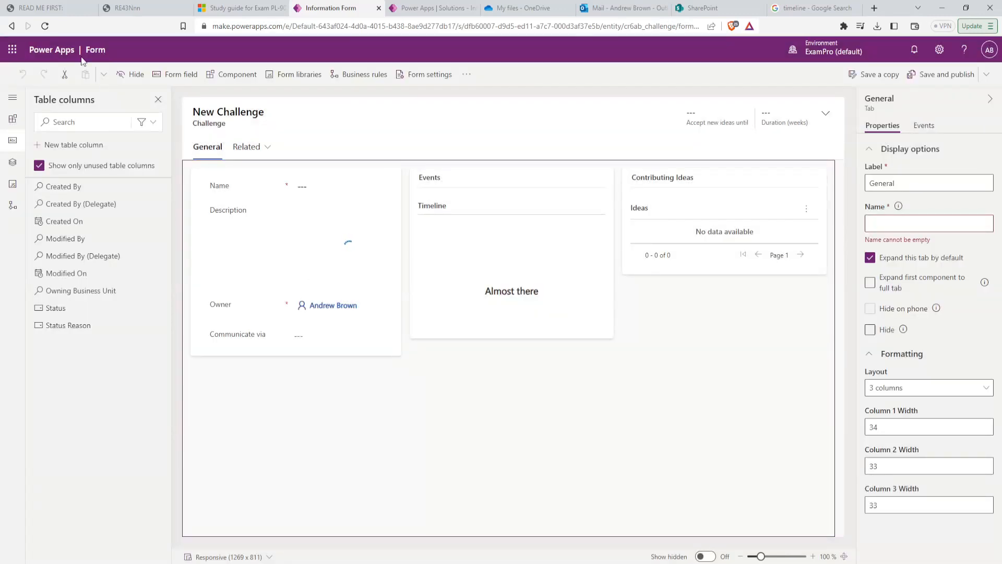
{"action": "left_click", "coordinate": [11, 25]}
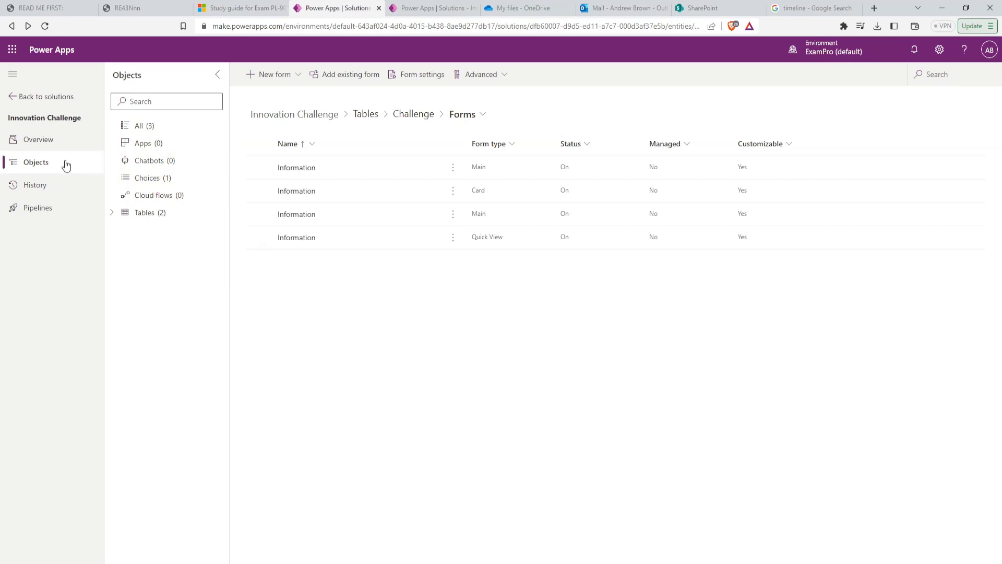
Step: Create a business process flow in the Innovation Challenge solution named Challenge Process for the Challenge table
{"action": "left_click", "coordinate": [114, 213]}
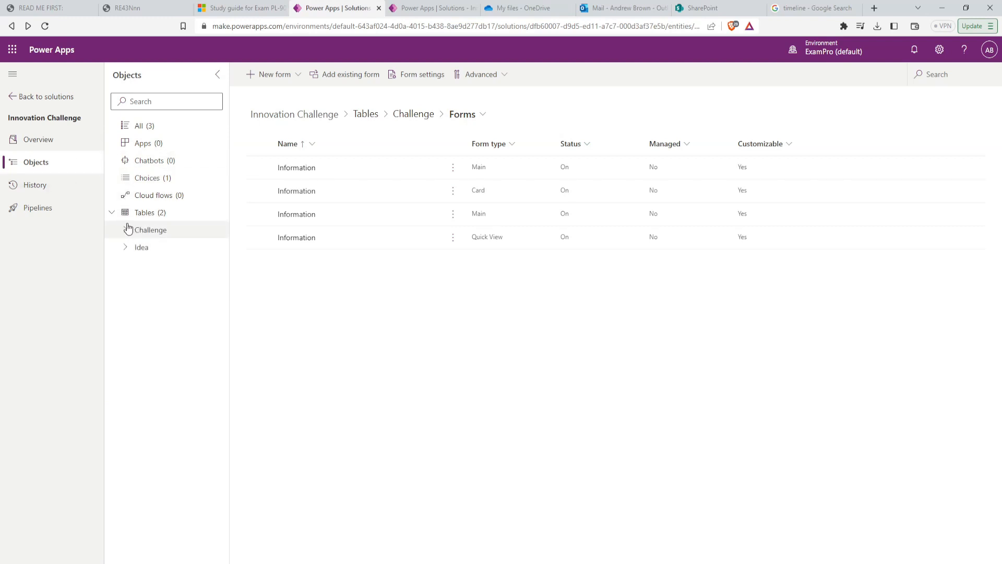
{"action": "left_click", "coordinate": [139, 127]}
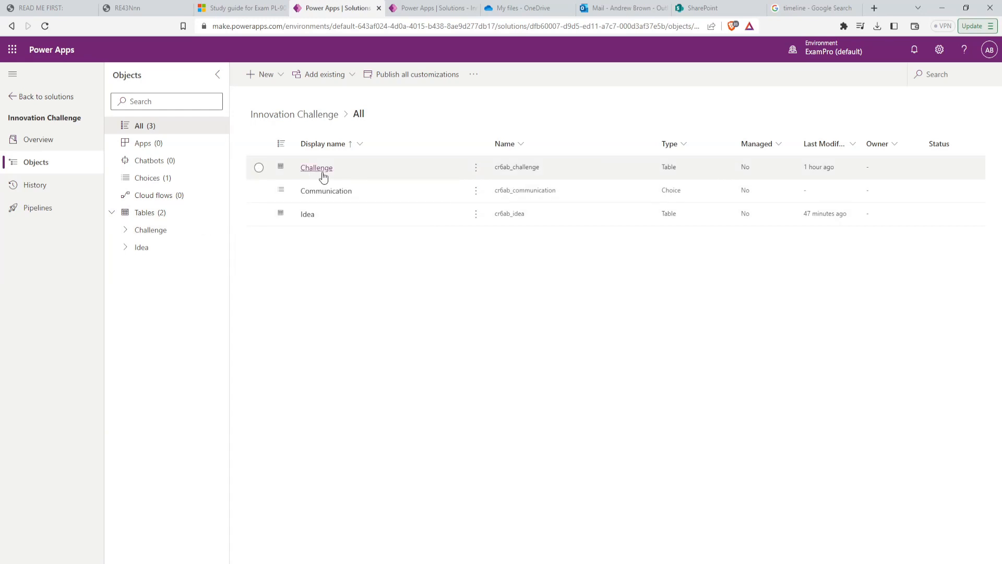
{"action": "left_click", "coordinate": [279, 76]}
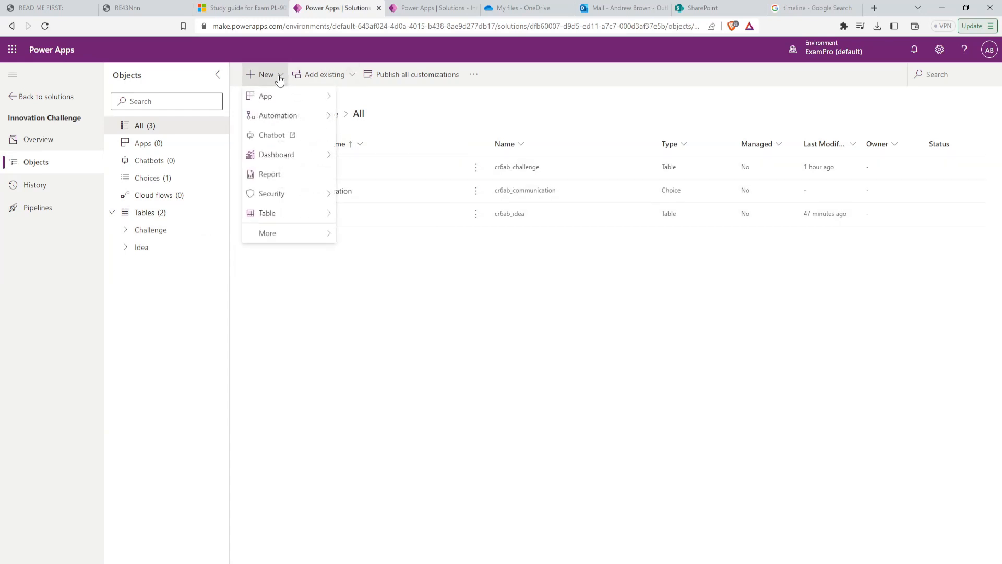
{"action": "mouse_move", "coordinate": [288, 119]}
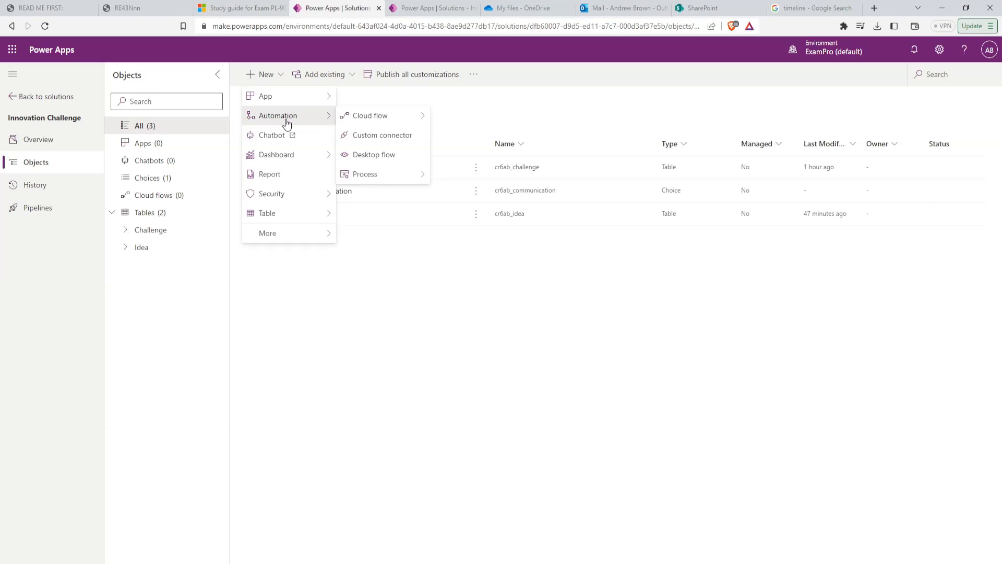
{"action": "mouse_move", "coordinate": [376, 176]}
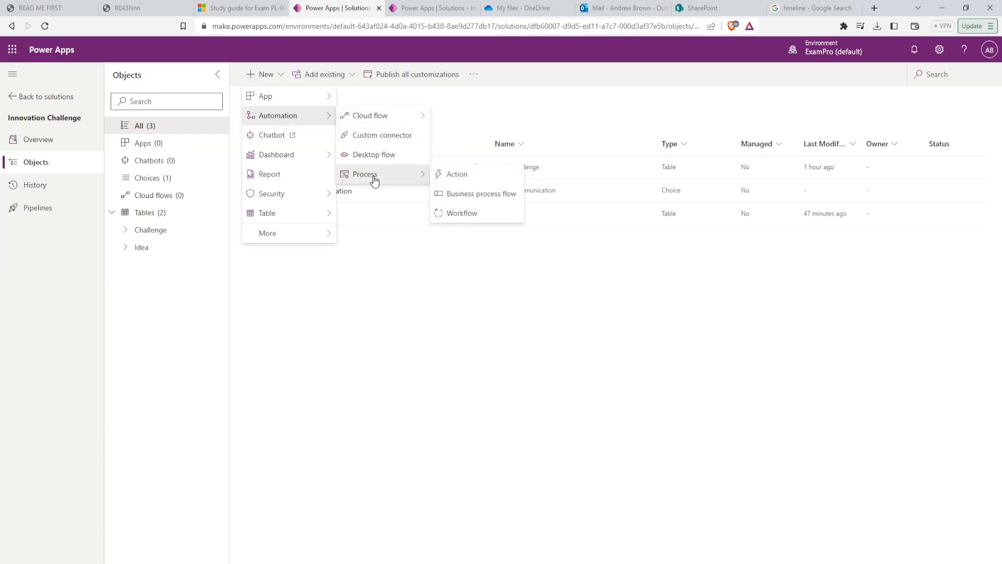
{"action": "left_click", "coordinate": [500, 200]}
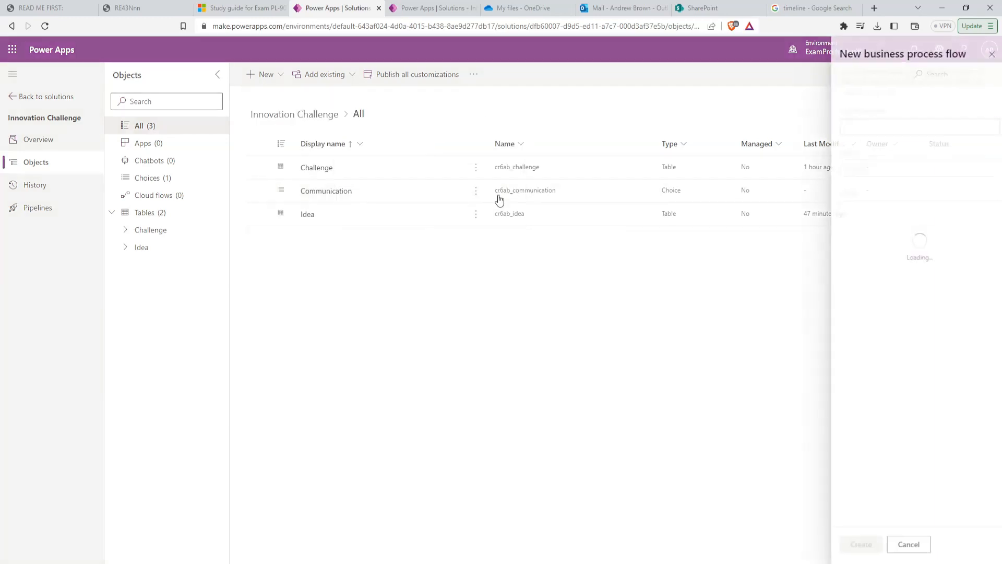
{"action": "type", "text": "Challenge Process"}
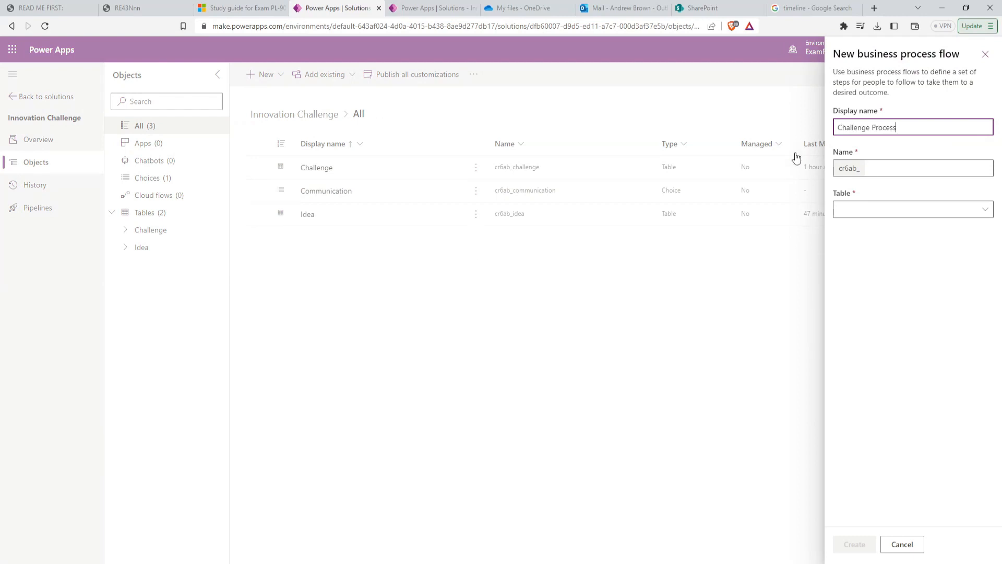
{"action": "left_click", "coordinate": [899, 210]}
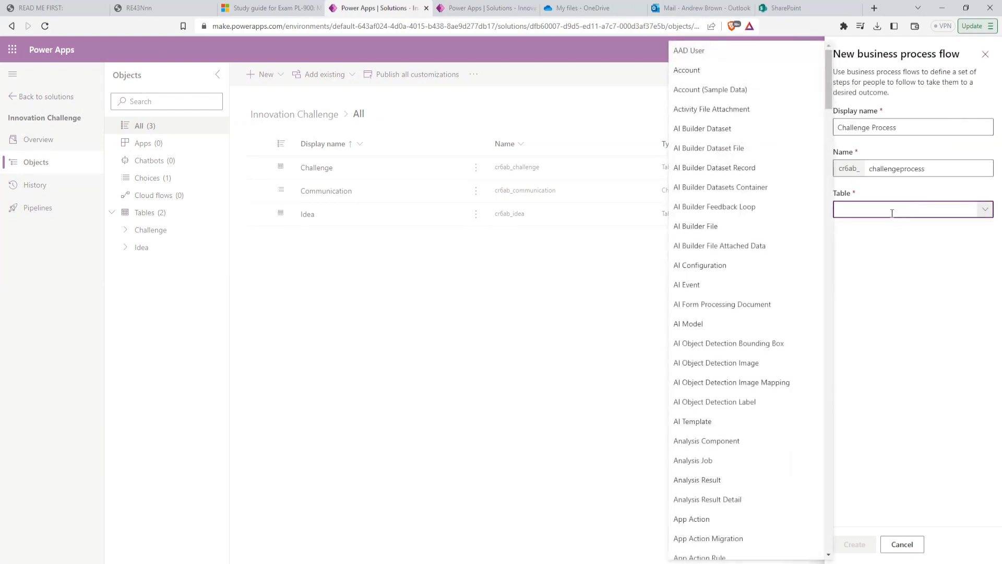
{"action": "type", "text": "Challenge"}
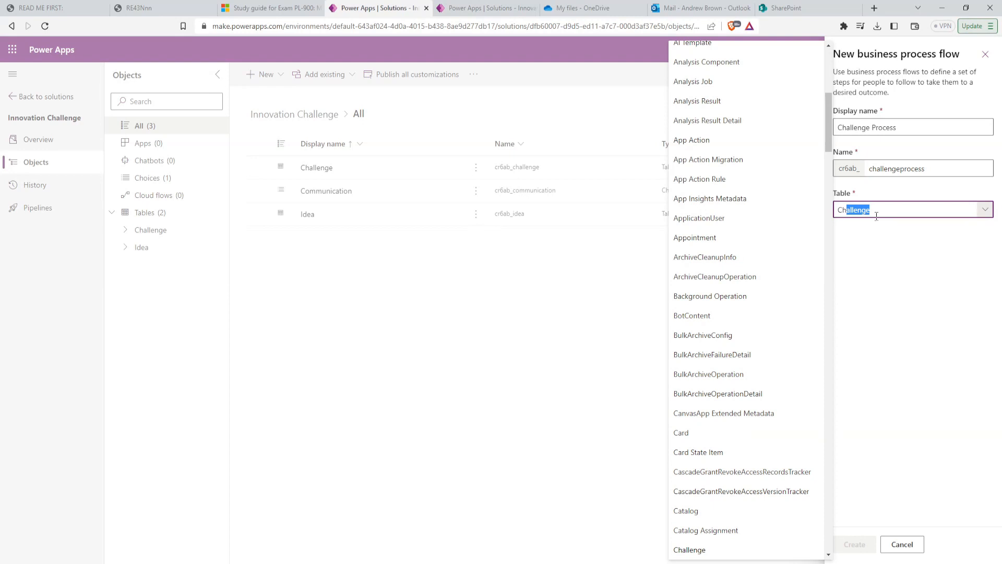
{"action": "key", "text": "Return"}
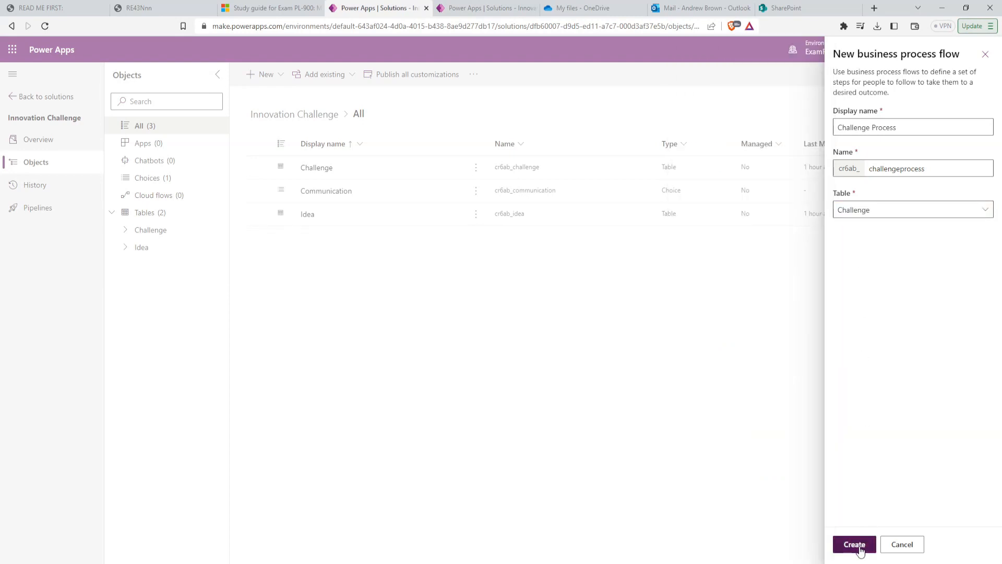
{"action": "left_click", "coordinate": [859, 549]}
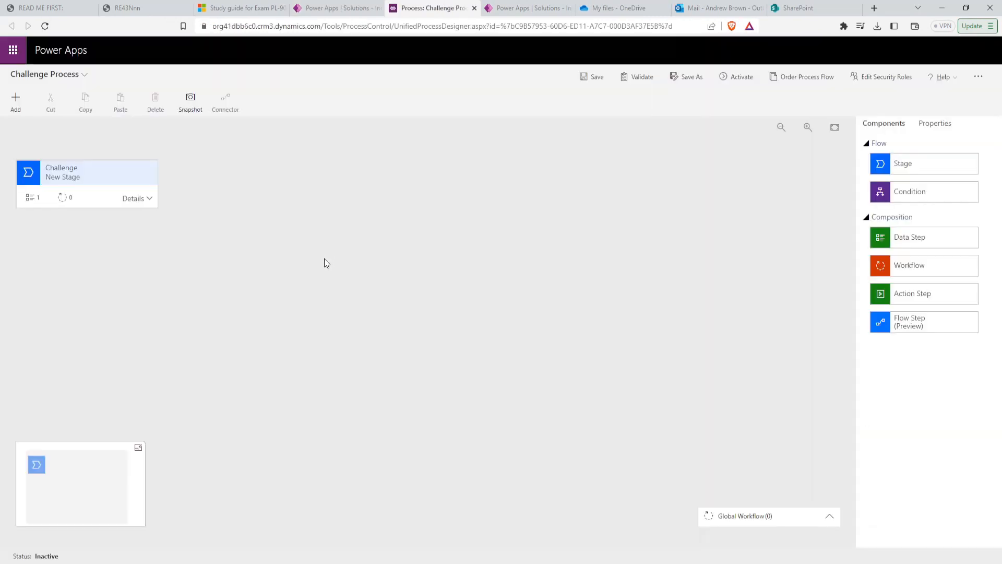
Step: Add three more stages in sequence after the initial stage of the Challenge Process flow
{"action": "left_click", "coordinate": [110, 177]}
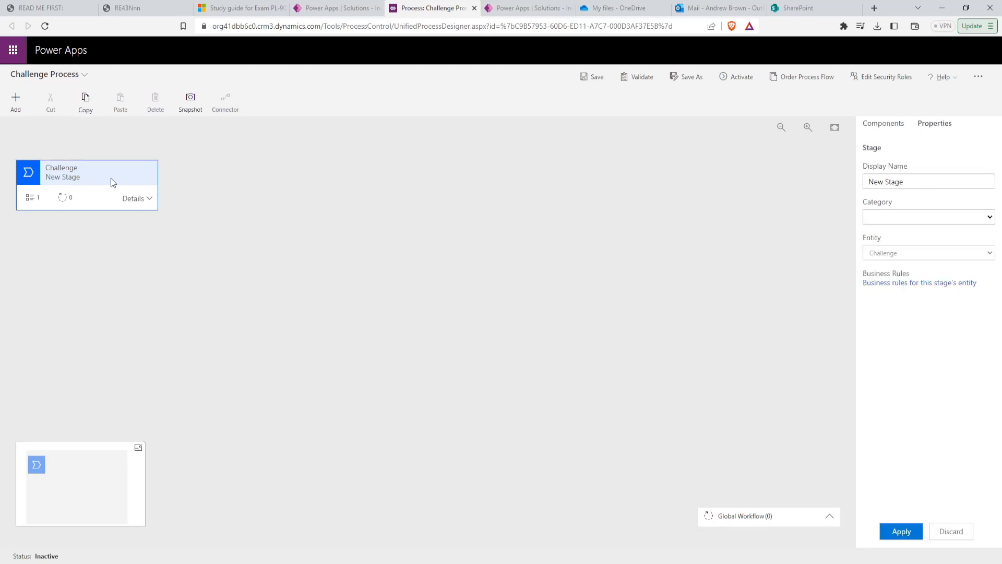
{"action": "left_click", "coordinate": [15, 102]}
{"action": "left_click", "coordinate": [28, 142]}
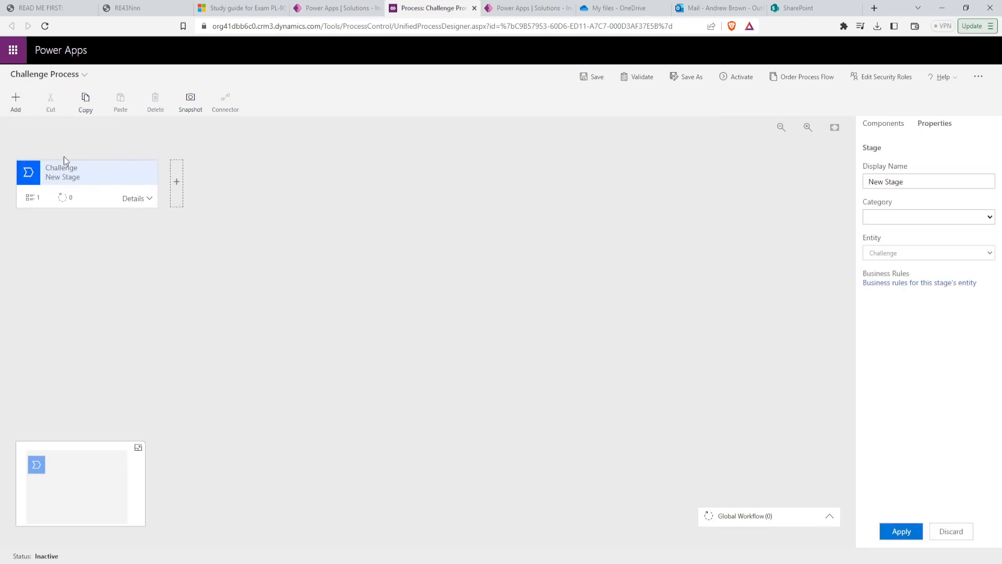
{"action": "left_click", "coordinate": [181, 192]}
{"action": "left_click", "coordinate": [15, 107]}
{"action": "left_click", "coordinate": [37, 141]}
{"action": "left_click", "coordinate": [350, 183]}
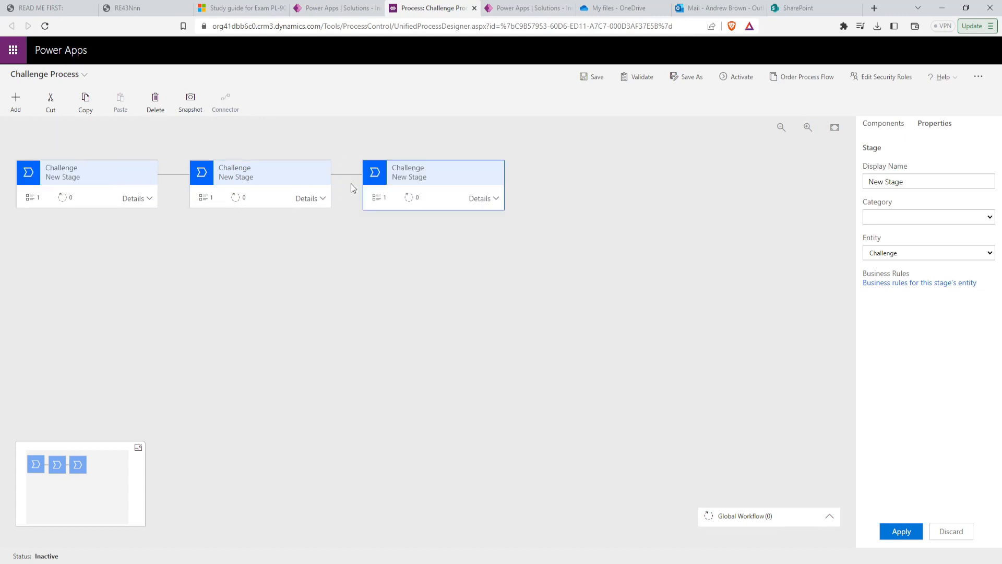
{"action": "left_click", "coordinate": [16, 107]}
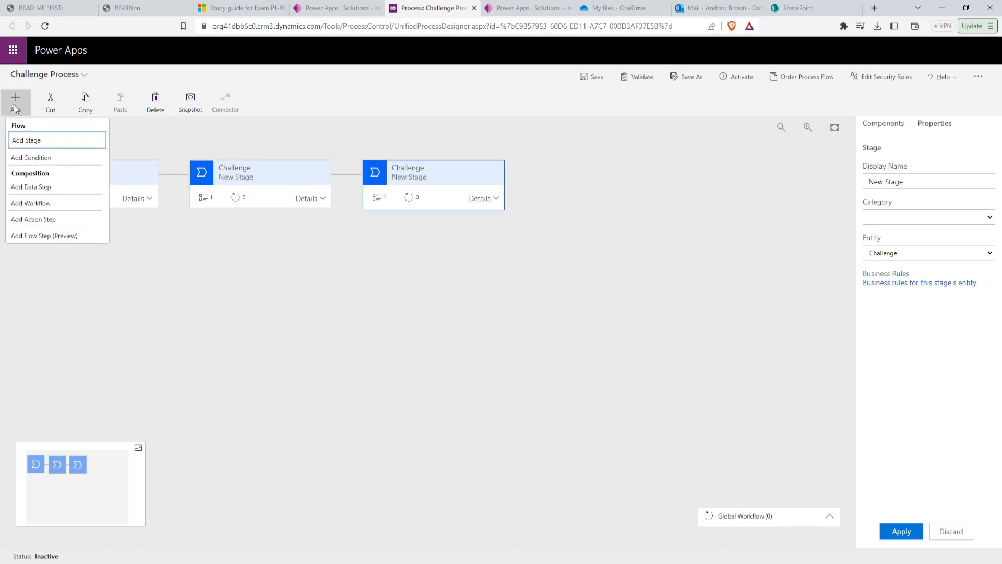
{"action": "left_click", "coordinate": [28, 142]}
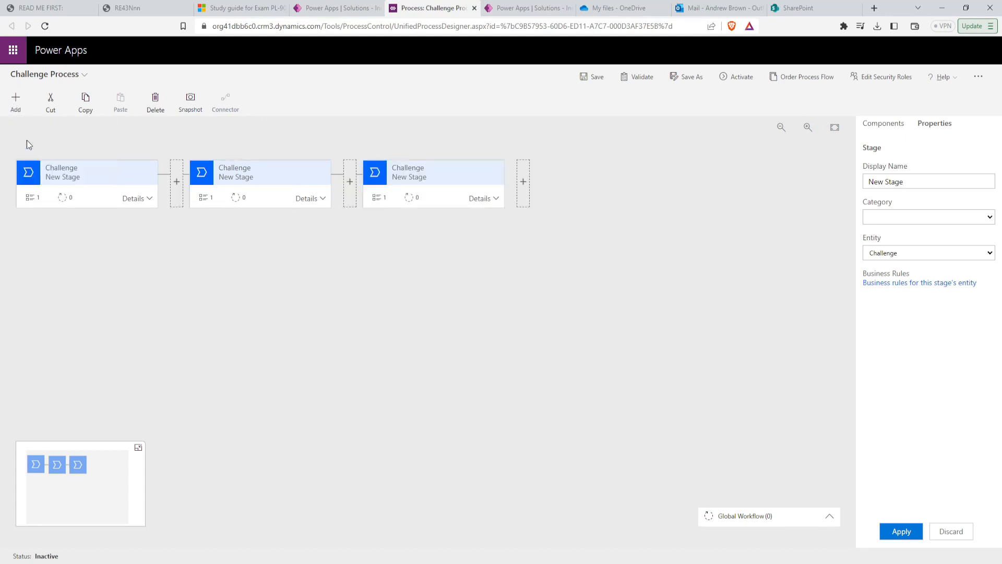
{"action": "left_click", "coordinate": [523, 184]}
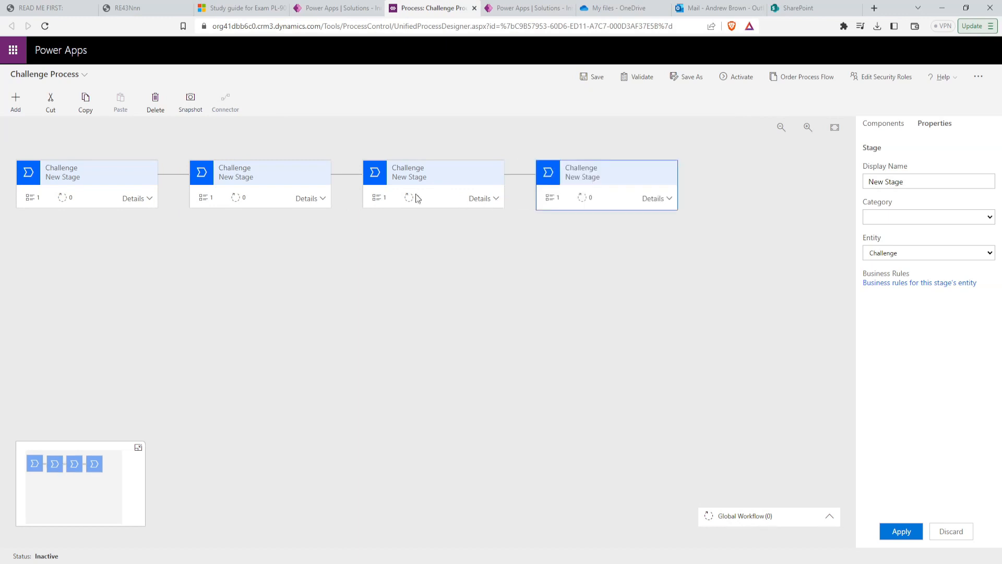
Step: Rename the flow's first stage to Setup and its second stage to Track
{"action": "left_click", "coordinate": [104, 189]}
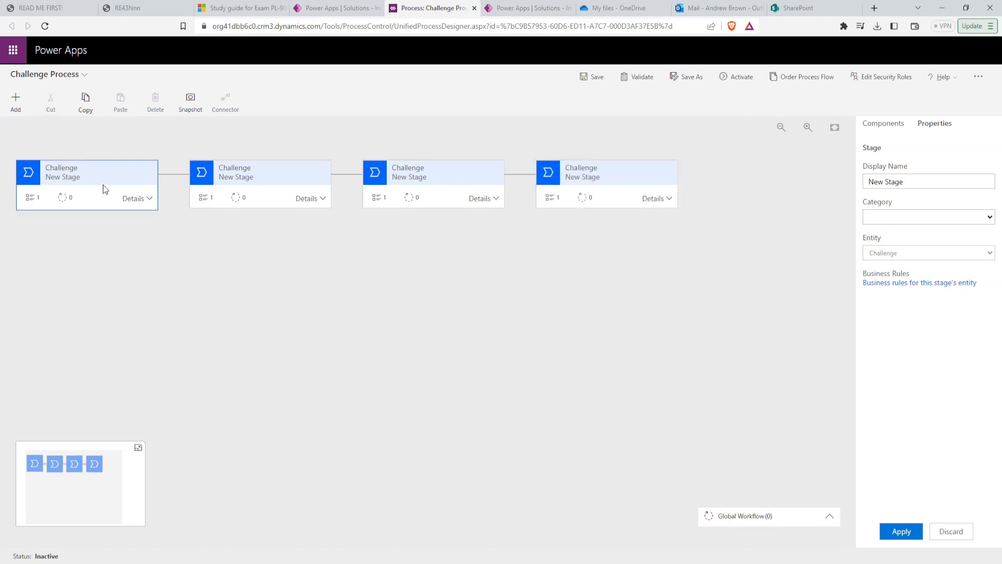
{"action": "triple_click", "coordinate": [912, 182]}
{"action": "type", "text": "Setup"}
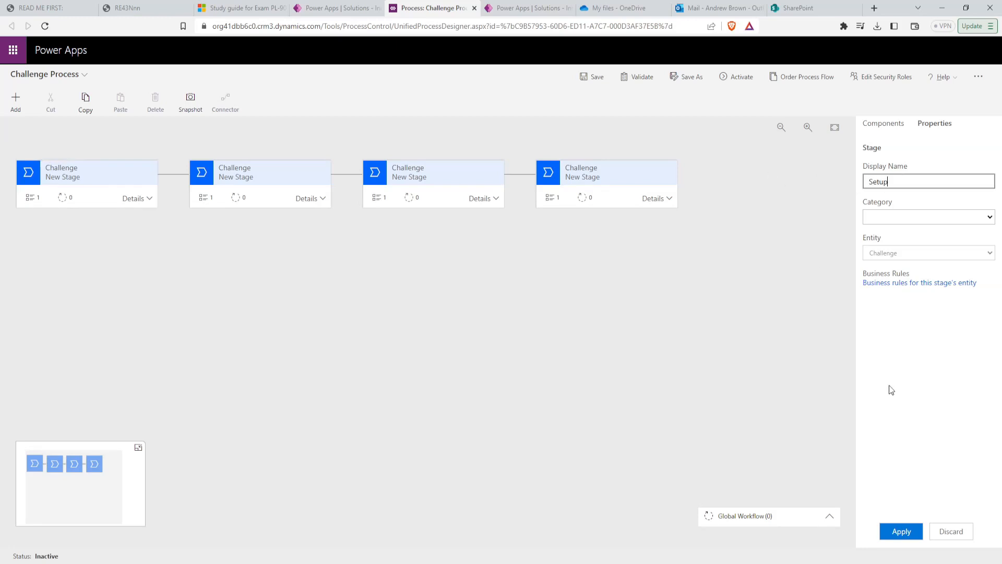
{"action": "left_click", "coordinate": [902, 531]}
{"action": "left_click", "coordinate": [269, 180]}
{"action": "triple_click", "coordinate": [928, 177]}
{"action": "type", "text": "Track"}
{"action": "left_click", "coordinate": [902, 531]}
Step: Rename the flow's third stage to Select and Execute and its fourth stage to Close and Award
{"action": "left_click", "coordinate": [448, 187]}
{"action": "triple_click", "coordinate": [922, 182]}
{"action": "type", "text": "Select a"}
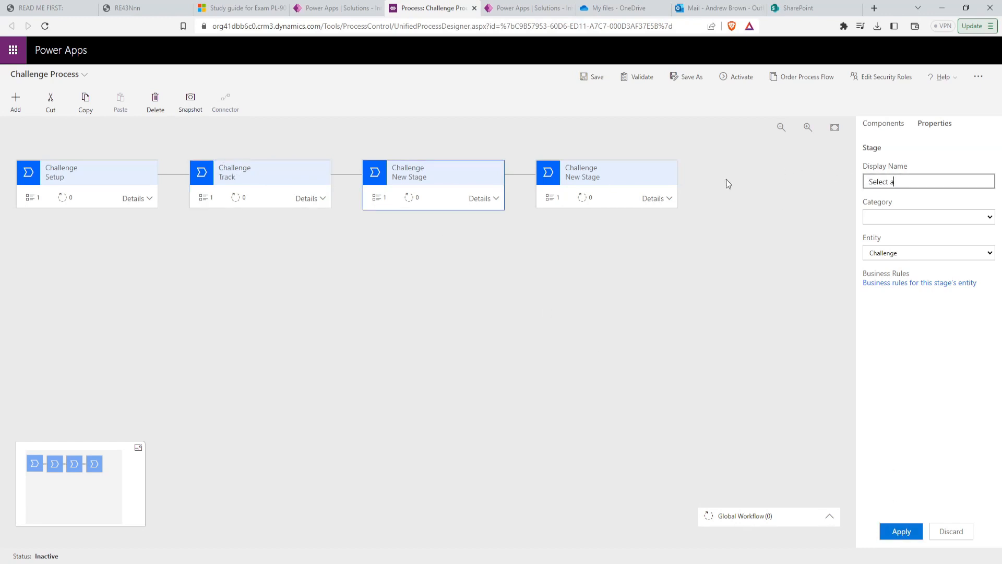
{"action": "type", "text": "nd Execute"}
{"action": "left_click", "coordinate": [901, 531]}
{"action": "left_click", "coordinate": [618, 185]}
{"action": "triple_click", "coordinate": [922, 182]}
{"action": "type", "text": "Close an"}
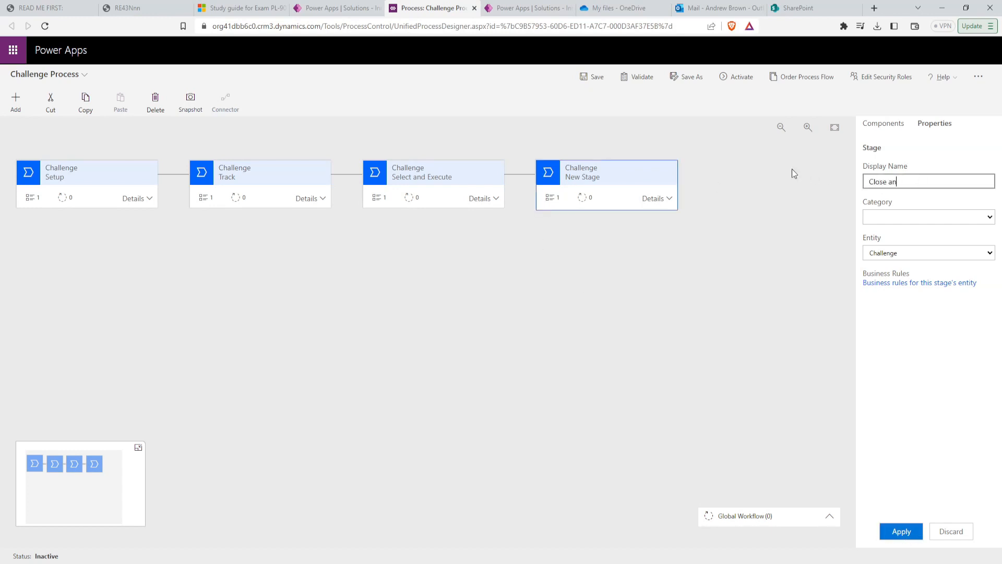
{"action": "type", "text": "d Award"}
{"action": "left_click", "coordinate": [896, 531]}
Step: Set the data step of the Setup stage to the Duration (weeks) field
{"action": "left_click", "coordinate": [118, 186]}
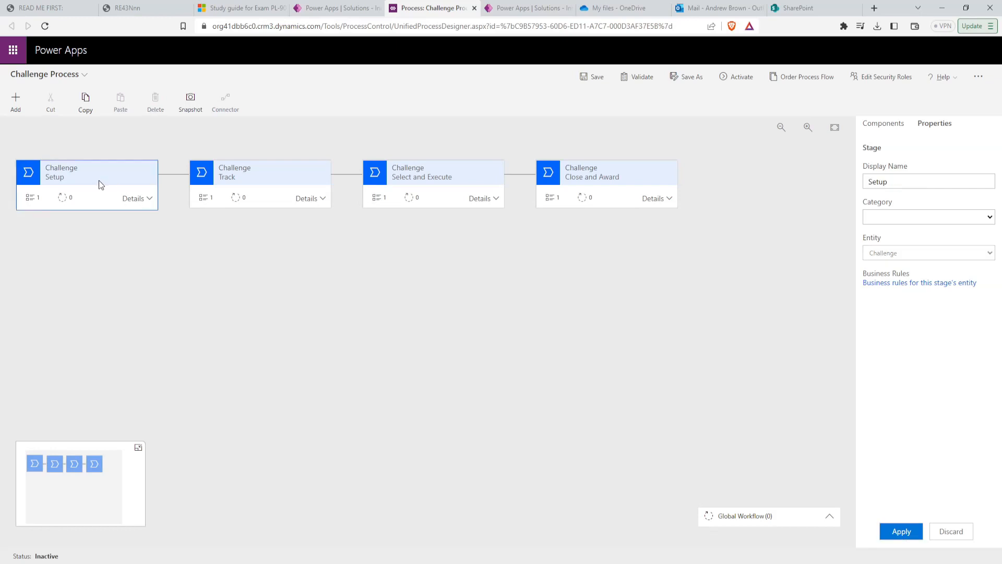
{"action": "left_click", "coordinate": [133, 198]}
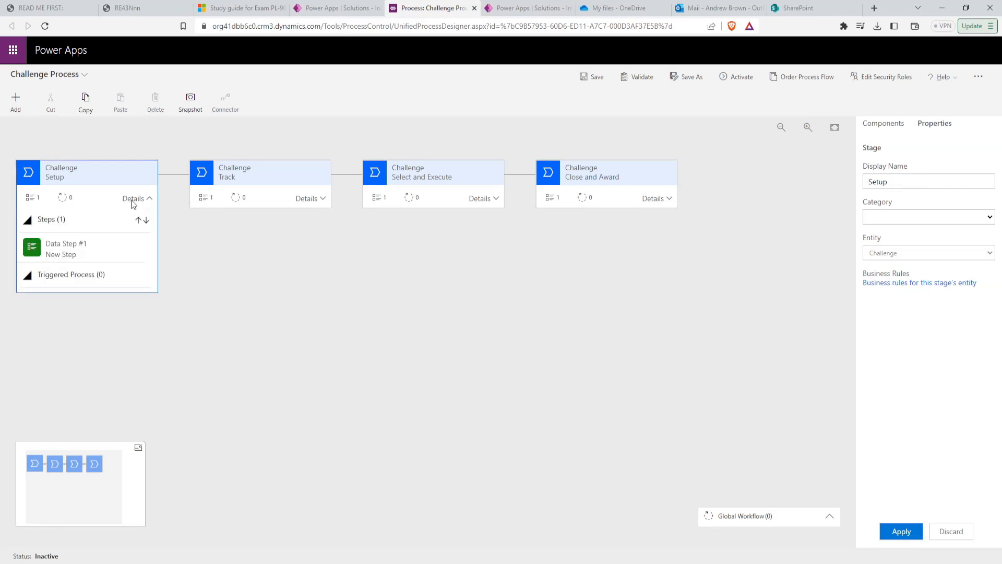
{"action": "left_click", "coordinate": [82, 248]}
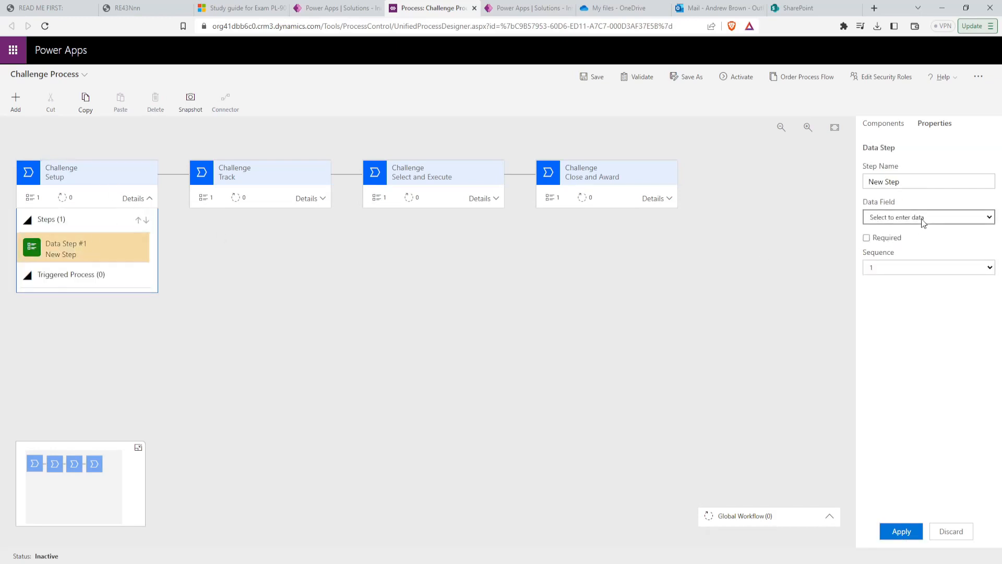
{"action": "left_click", "coordinate": [902, 291]}
{"action": "left_click", "coordinate": [898, 531]}
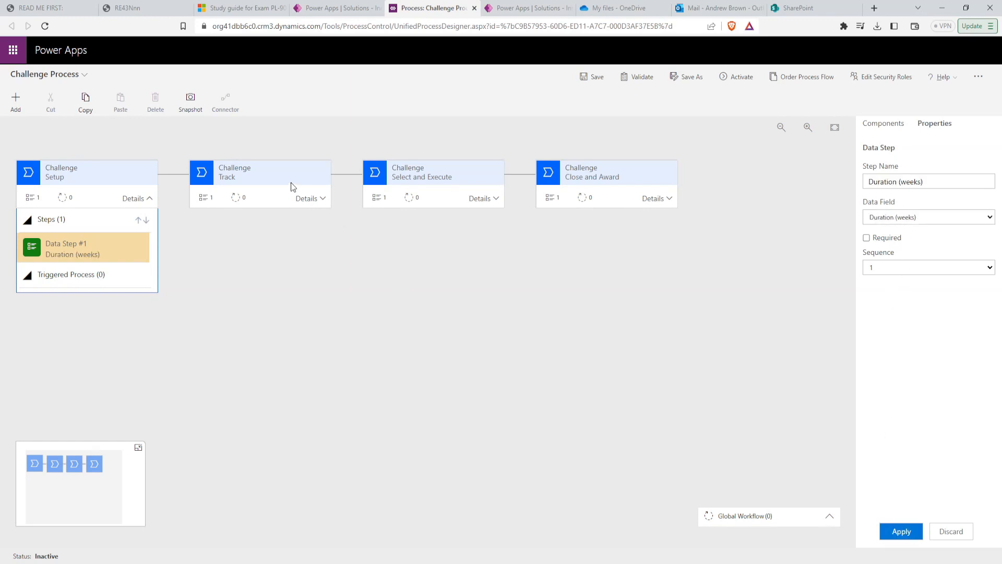
Step: Set the data steps of the Track and the Select and Execute stages to the Duration (weeks) field
{"action": "left_click", "coordinate": [312, 200]}
{"action": "left_click", "coordinate": [260, 248]}
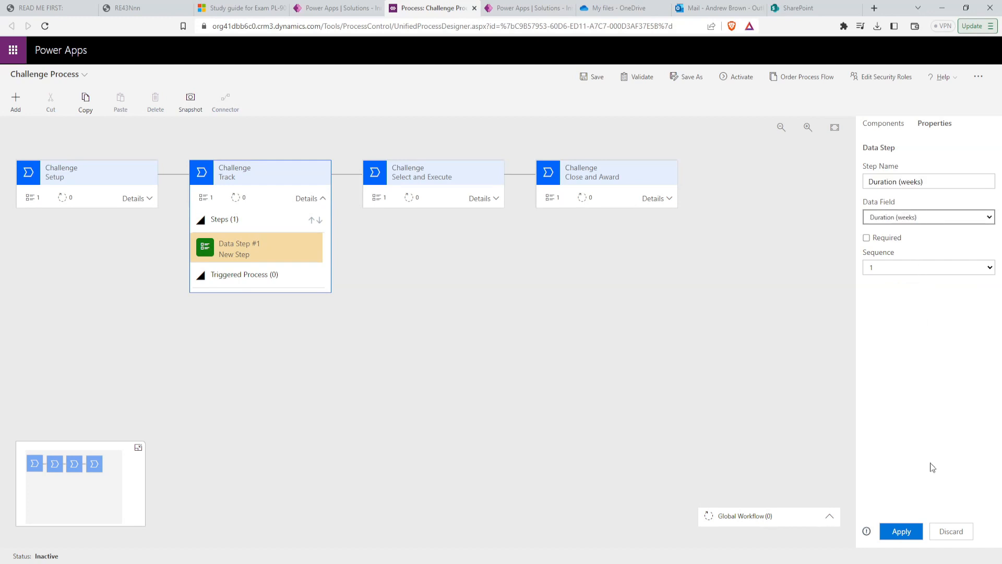
{"action": "left_click", "coordinate": [899, 531]}
{"action": "left_click", "coordinate": [478, 200]}
{"action": "left_click", "coordinate": [459, 249]}
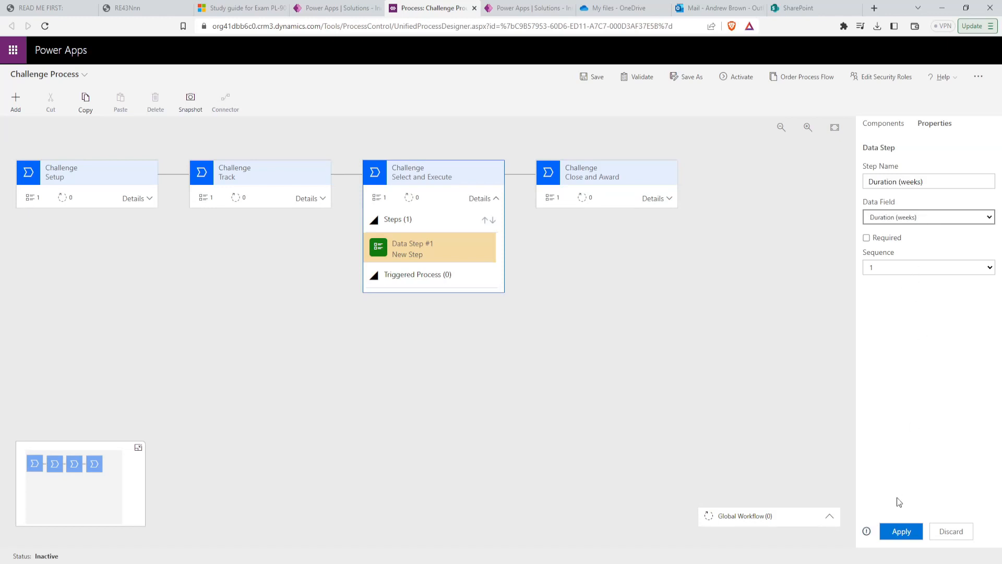
{"action": "left_click", "coordinate": [899, 531]}
Step: Set the data step of the Close and Award stage to the Duration (weeks) field
{"action": "left_click", "coordinate": [652, 198]}
{"action": "left_click", "coordinate": [620, 254]}
{"action": "left_click", "coordinate": [947, 220]}
{"action": "left_click", "coordinate": [923, 289]}
{"action": "left_click", "coordinate": [902, 531]}
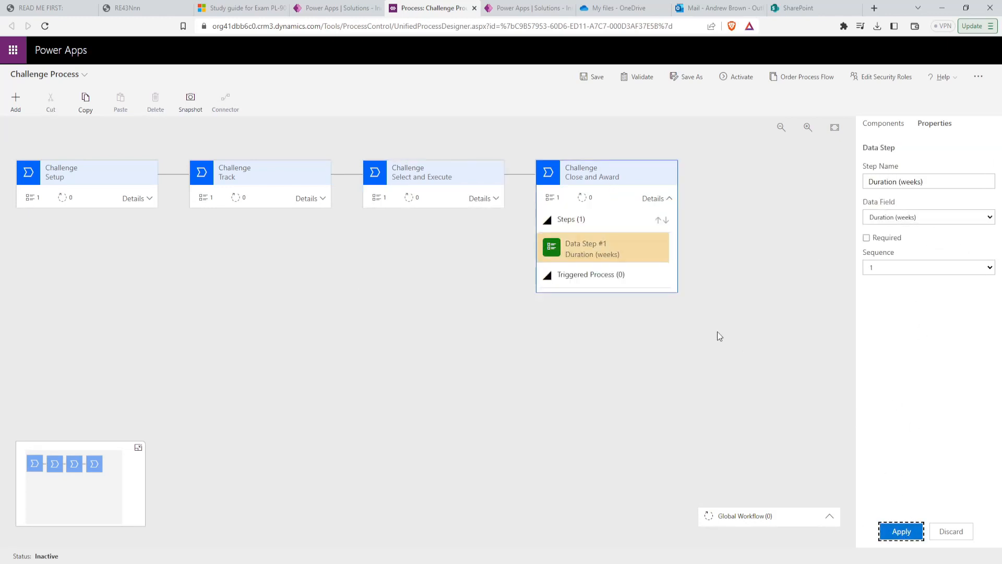
Step: Save and activate the Challenge Process business process flow
{"action": "left_click", "coordinate": [614, 313]}
{"action": "left_click", "coordinate": [594, 78]}
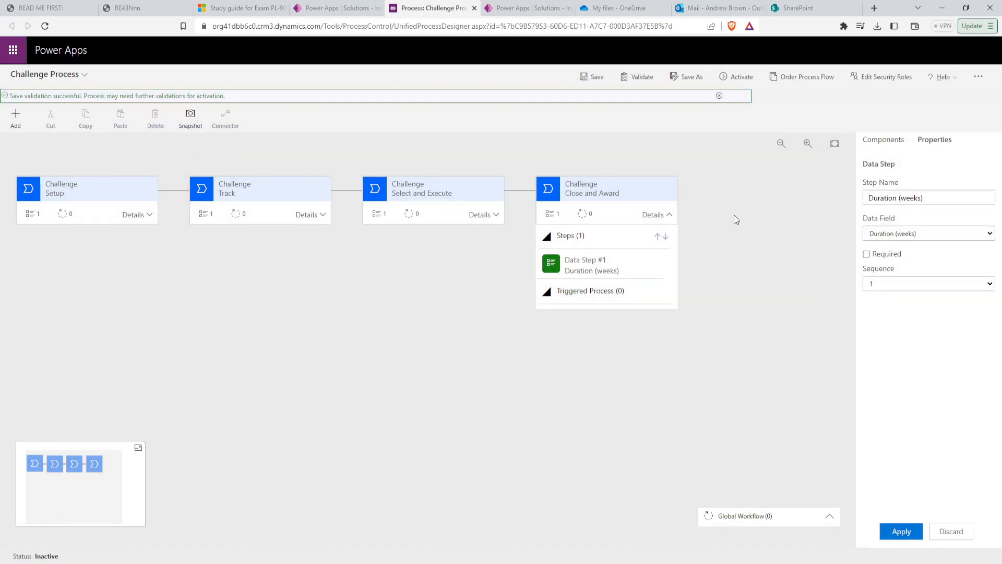
{"action": "left_click", "coordinate": [740, 77]}
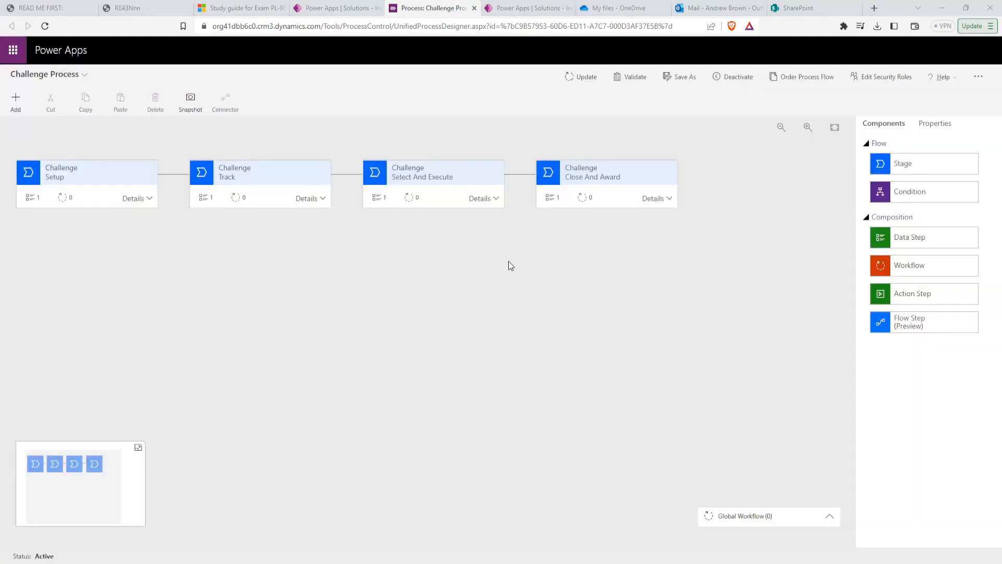
Step: Create a model-driven app named Innovation Challenge App in the Innovation Challenge solution
{"action": "left_click", "coordinate": [345, 9]}
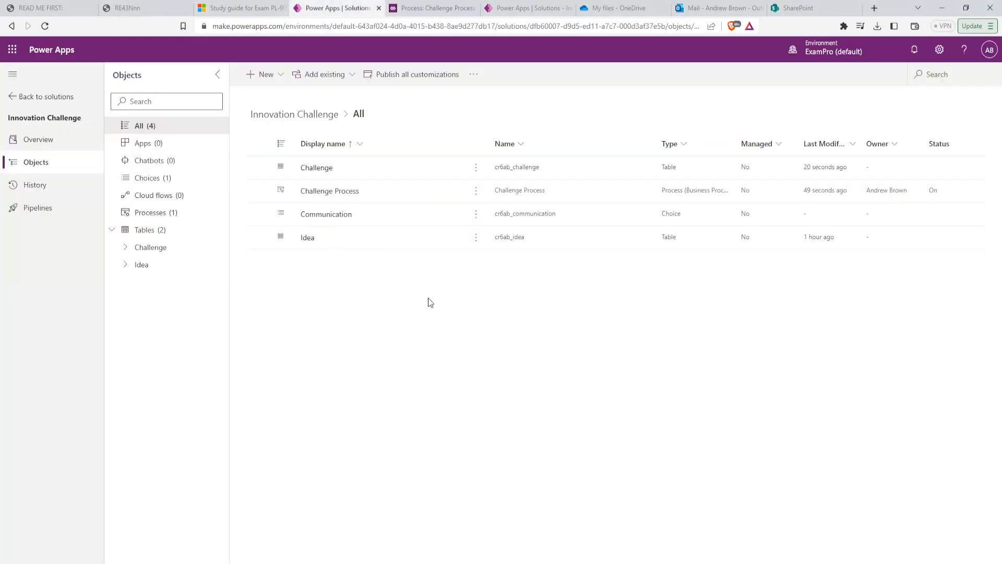
{"action": "left_click", "coordinate": [277, 79]}
{"action": "mouse_move", "coordinate": [276, 96]}
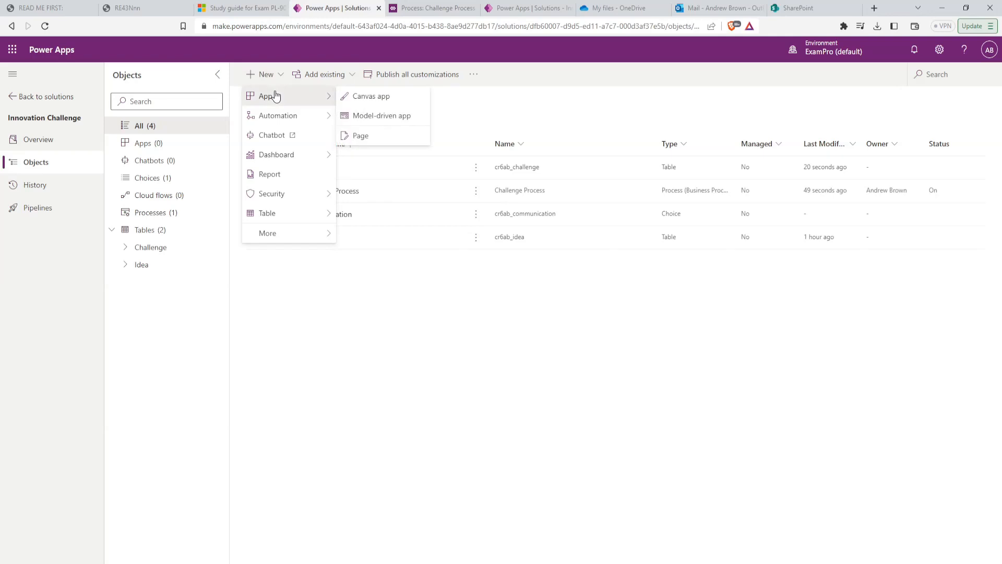
{"action": "left_click", "coordinate": [394, 117]}
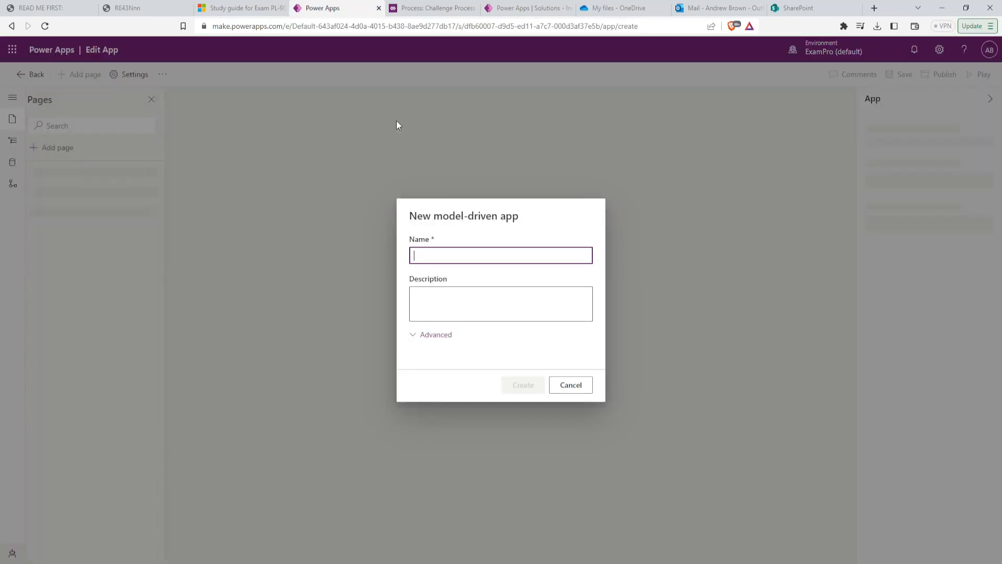
{"action": "type", "text": "Innoca"}
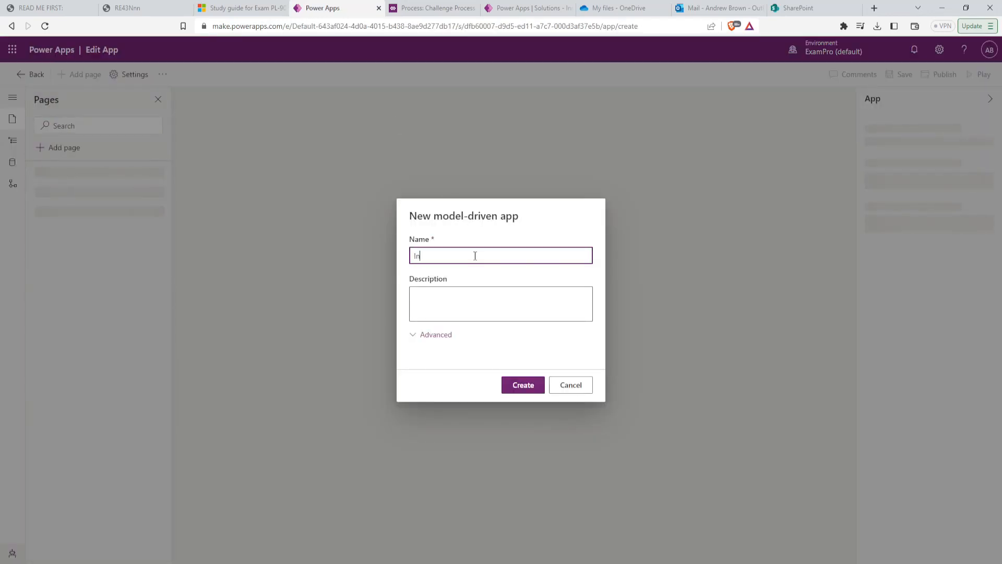
{"action": "type", "text": "tion Challenge App"}
{"action": "left_click", "coordinate": [523, 386]}
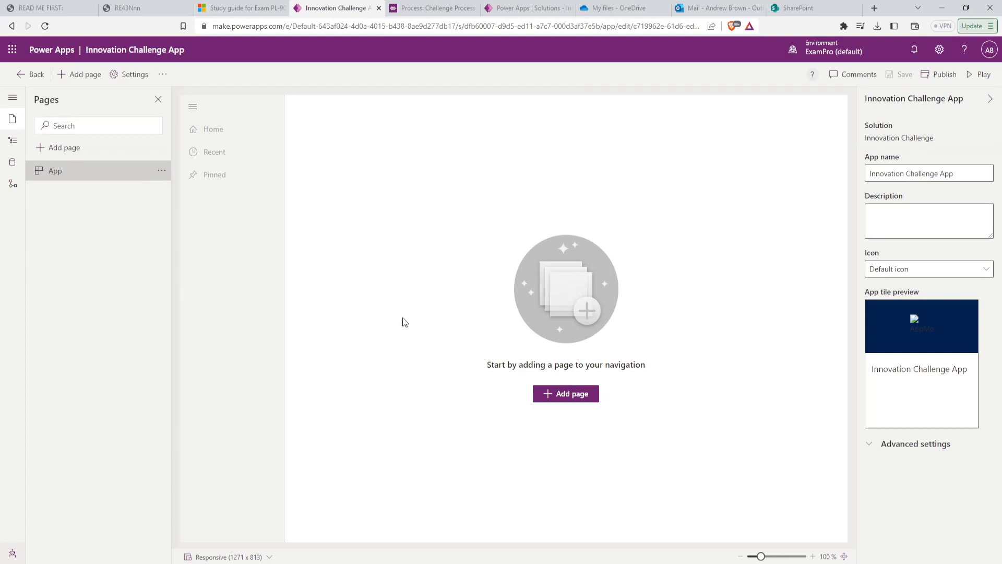
Step: Add a Dataverse table page for the existing Challenge table to the app, shown in navigation
{"action": "left_click", "coordinate": [555, 396]}
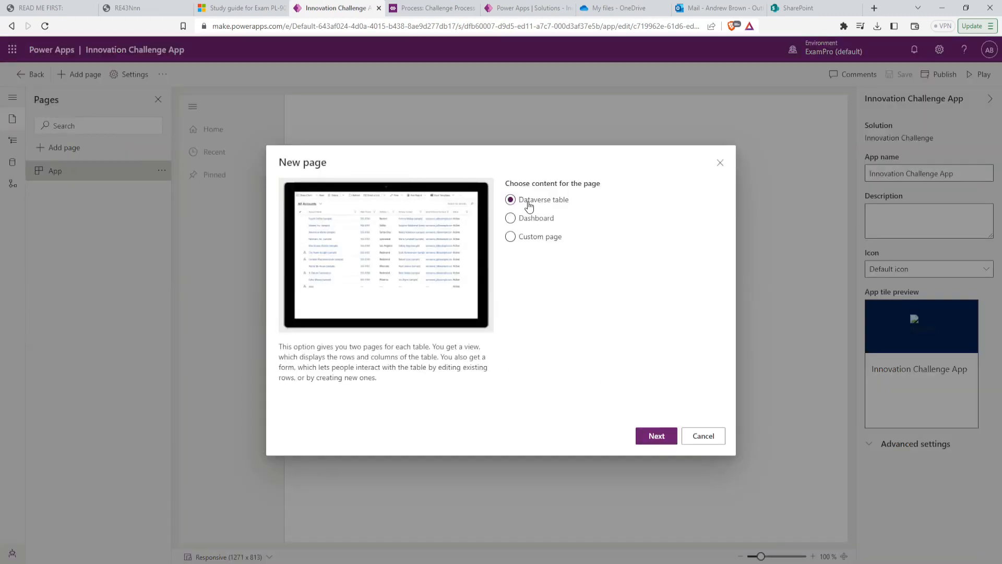
{"action": "left_click", "coordinate": [656, 436]}
{"action": "left_click", "coordinate": [553, 265]}
{"action": "type", "text": "challe"}
{"action": "left_click", "coordinate": [539, 292]}
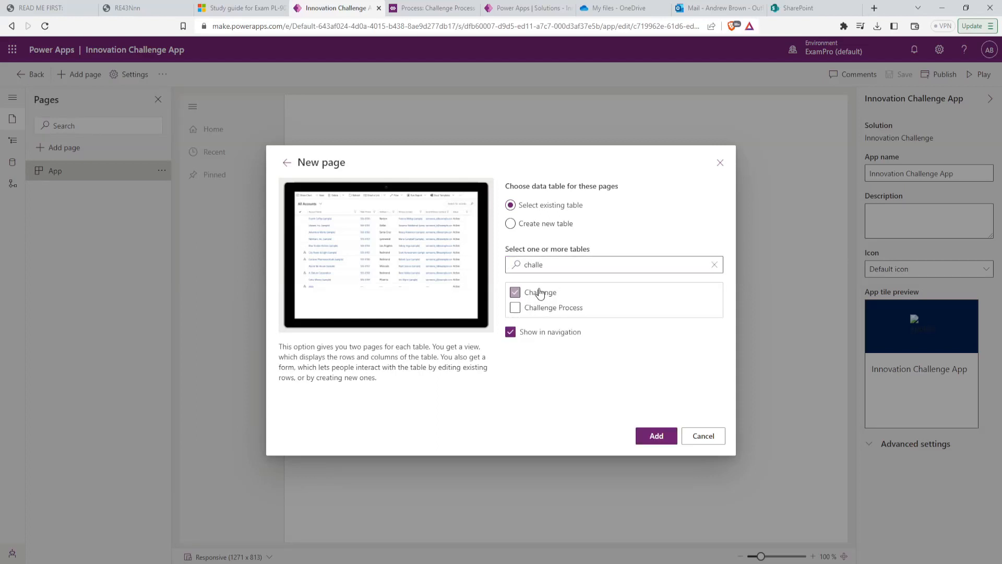
{"action": "left_click", "coordinate": [659, 436]}
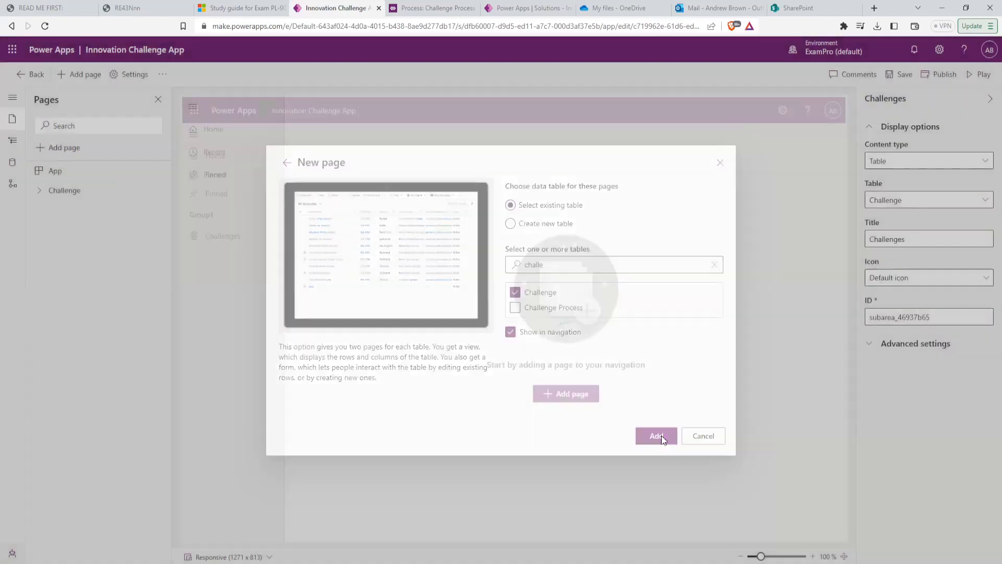
Step: Add a Dataverse table page for the existing Idea table to the app, shown in navigation
{"action": "left_click", "coordinate": [83, 75]}
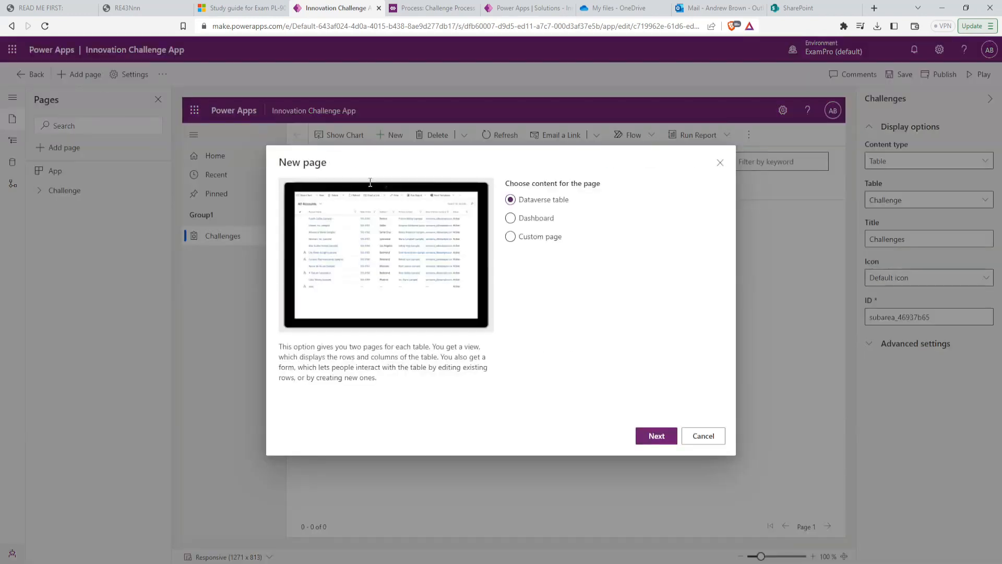
{"action": "left_click", "coordinate": [655, 435]}
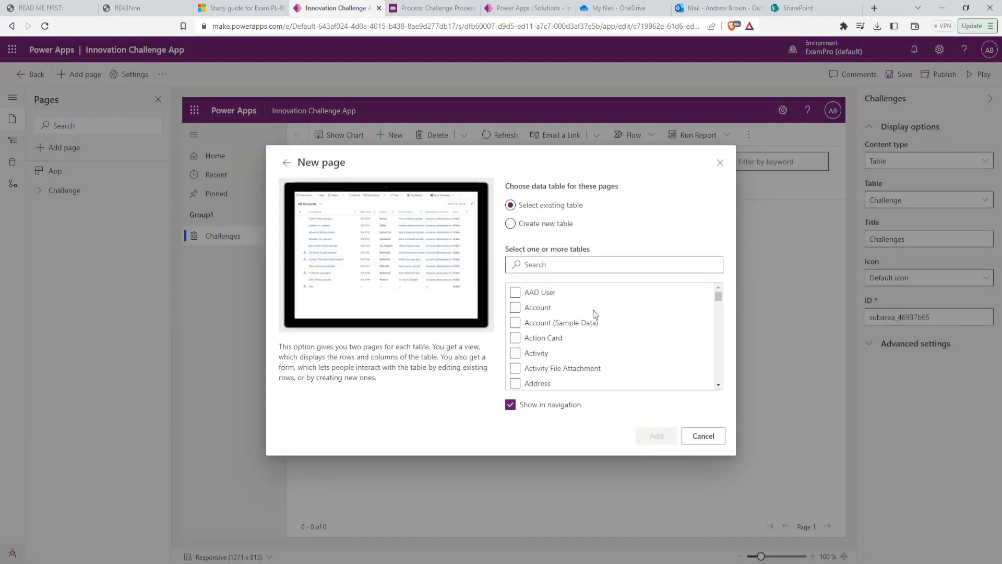
{"action": "left_click", "coordinate": [575, 265]}
{"action": "type", "text": "idea"}
{"action": "left_click", "coordinate": [561, 293]}
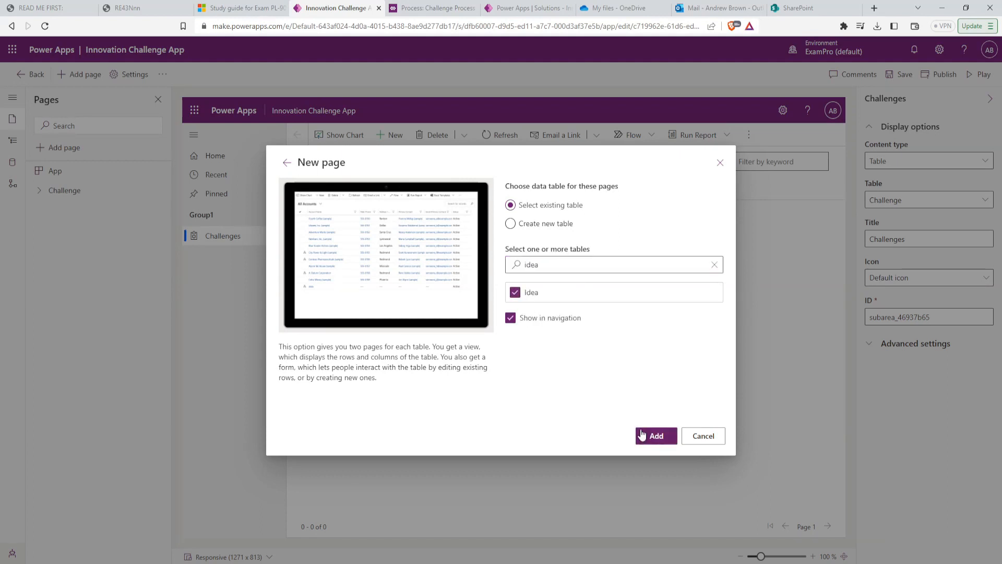
{"action": "left_click", "coordinate": [650, 435]}
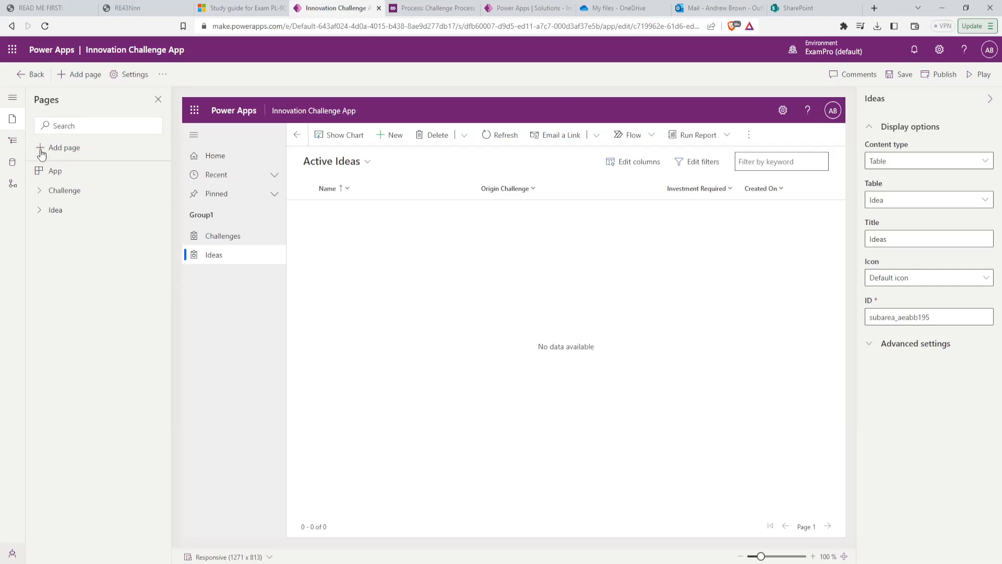
Step: Rename the app's navigation group Group1 to Innovation
{"action": "left_click", "coordinate": [12, 140]}
{"action": "left_click", "coordinate": [65, 192]}
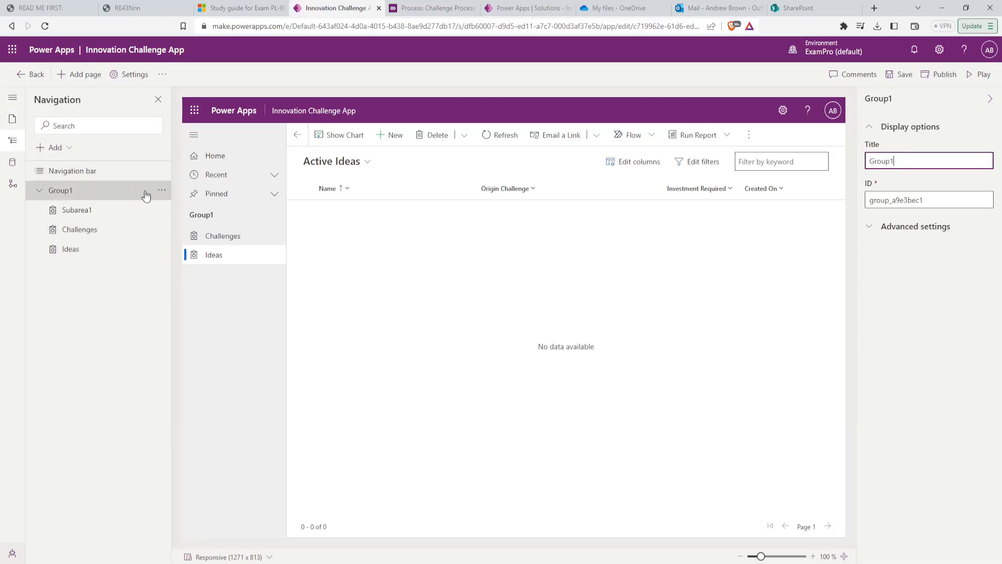
{"action": "left_click", "coordinate": [162, 190]}
{"action": "left_click", "coordinate": [111, 196]}
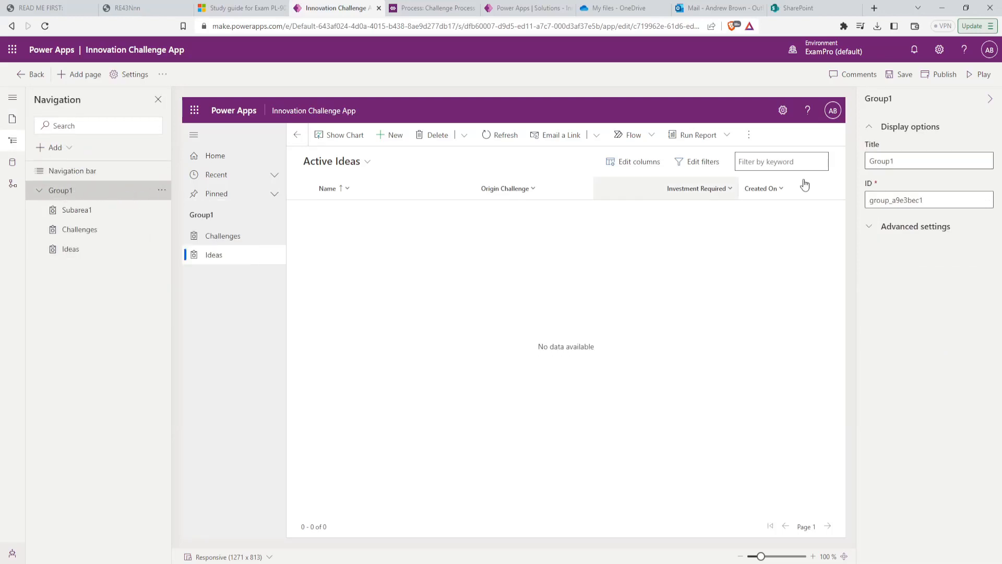
{"action": "left_click_drag", "start_coordinate": [916, 162], "coordinate": [738, 152]}
{"action": "type", "text": "Innovation"}
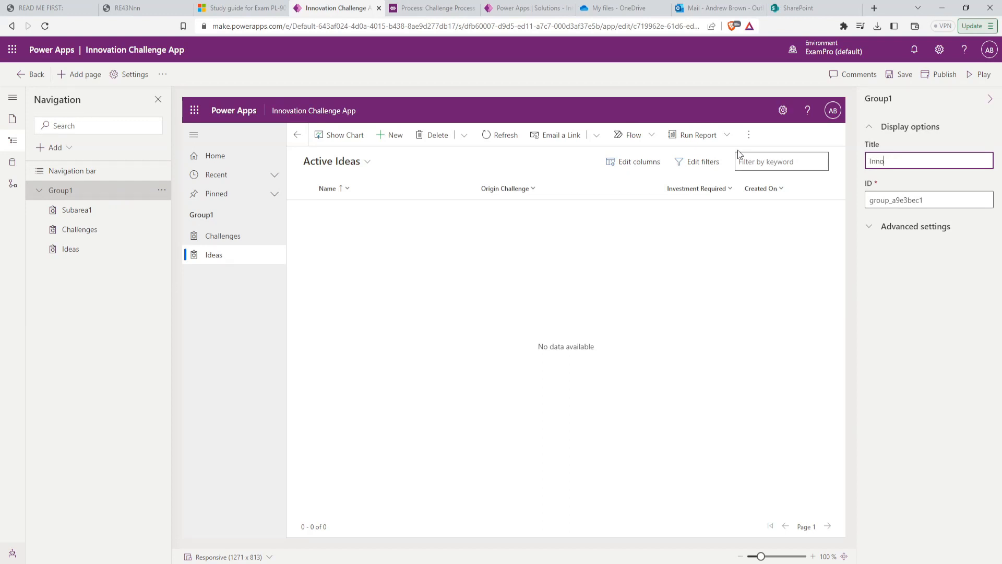
Step: Preview the app's Challenges and Ideas pages and its Challenge Process business process flow
{"action": "left_click", "coordinate": [234, 237]}
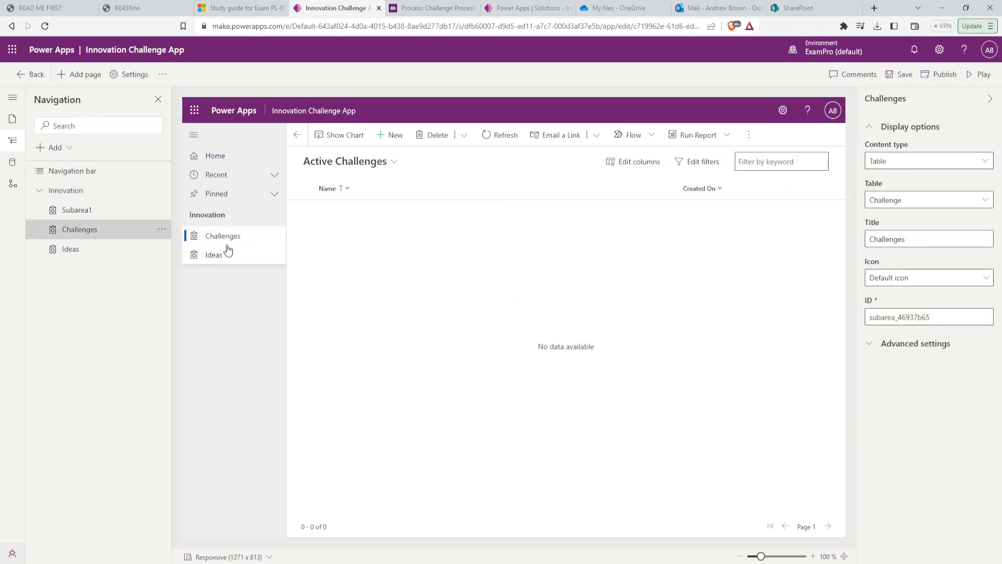
{"action": "left_click", "coordinate": [368, 283]}
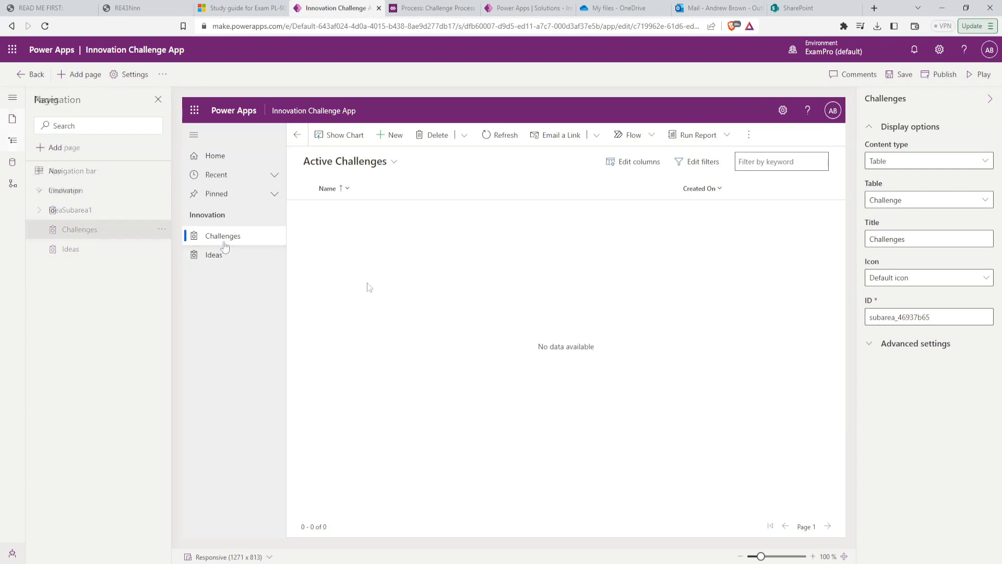
{"action": "left_click", "coordinate": [13, 186]}
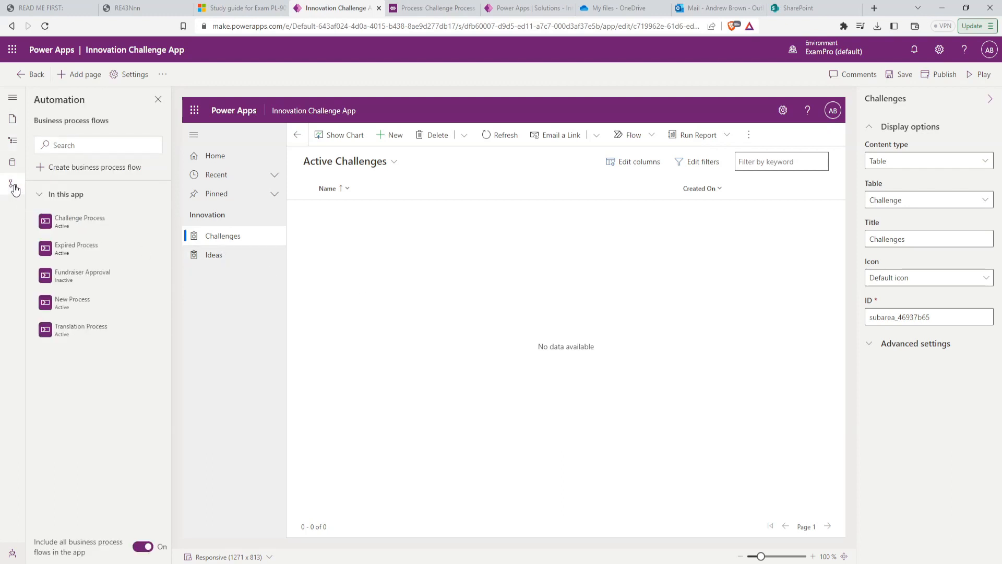
{"action": "left_click", "coordinate": [199, 255]}
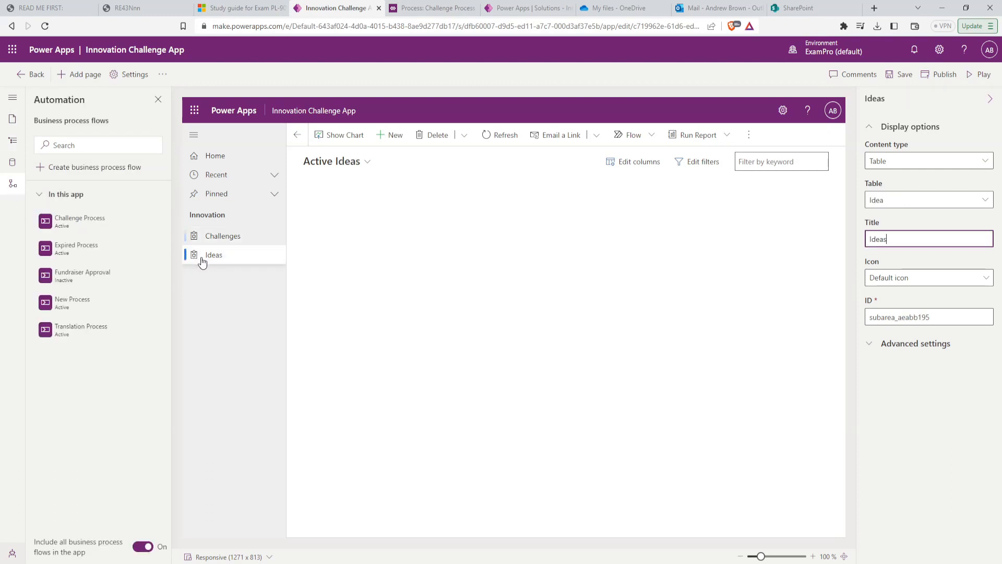
{"action": "left_click", "coordinate": [81, 223]}
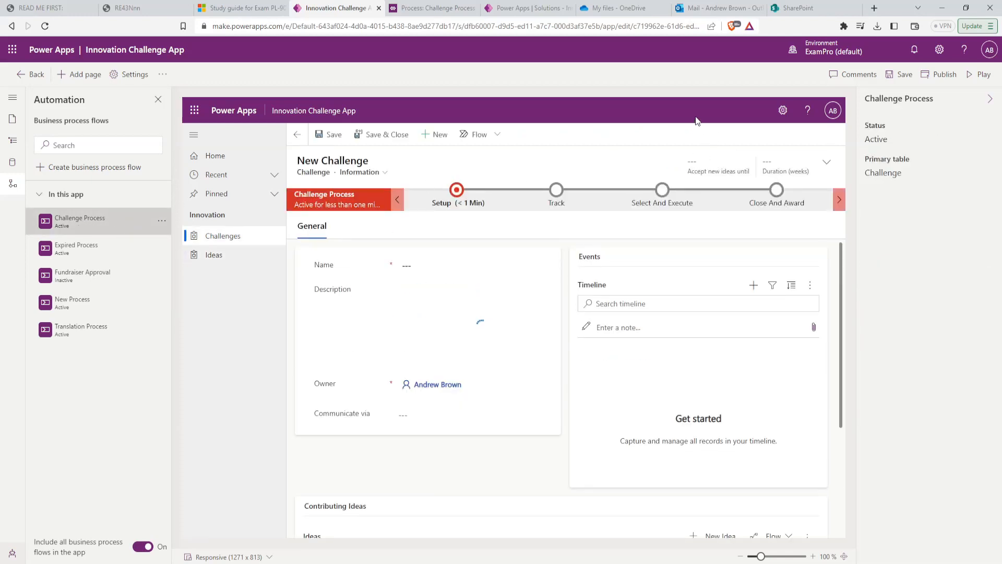
Step: Save and publish the app, and publish all customizations of the Innovation Challenge solution
{"action": "left_click", "coordinate": [902, 76]}
{"action": "left_click", "coordinate": [942, 75]}
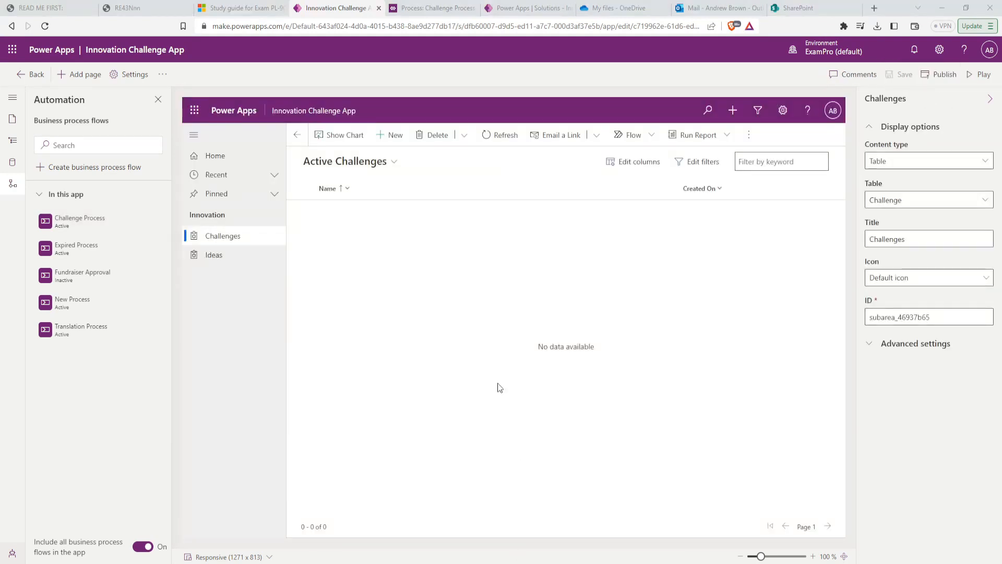
{"action": "left_click", "coordinate": [34, 76]}
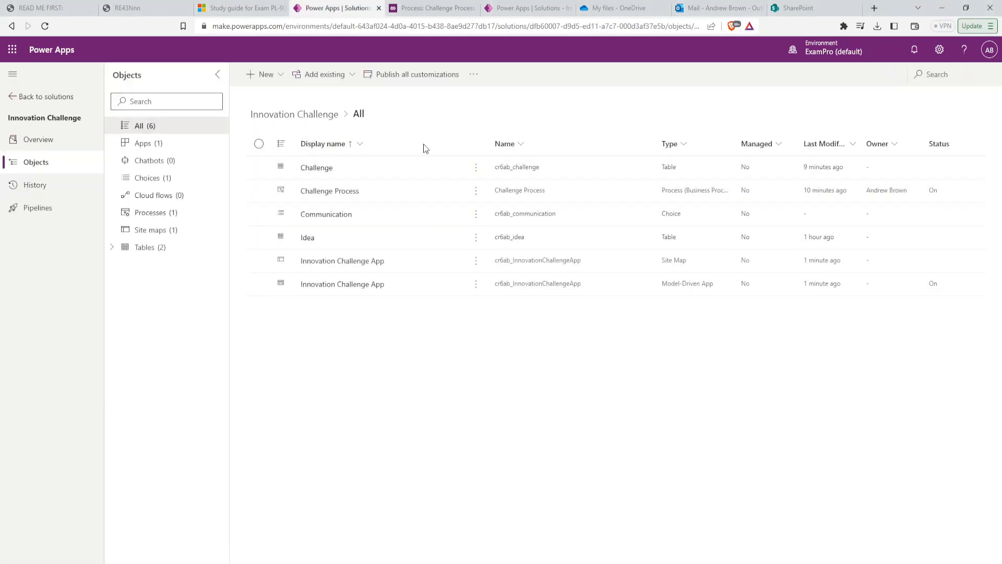
{"action": "left_click", "coordinate": [424, 79]}
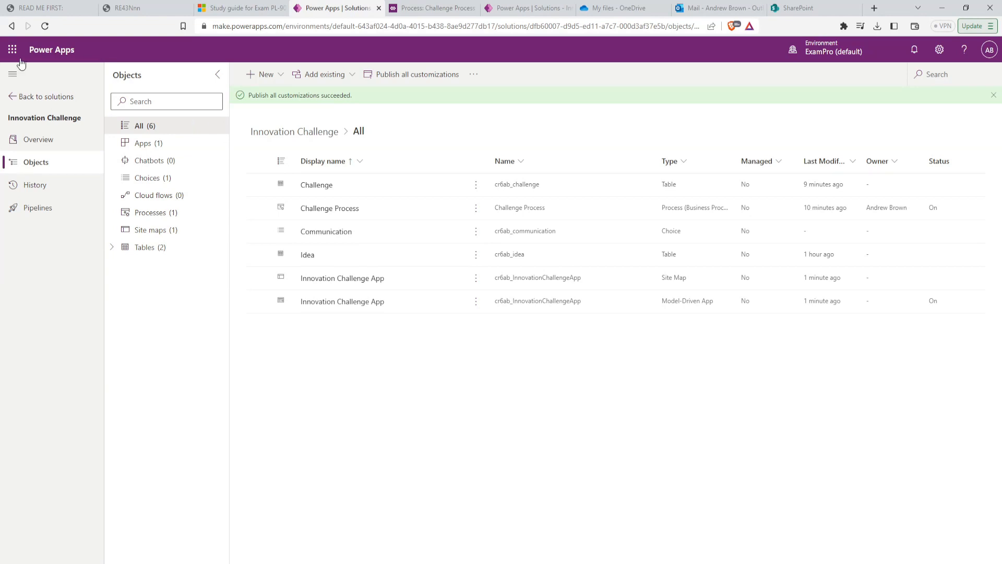
Step: Launch Innovation Challenge App from the environment's list of apps
{"action": "left_click", "coordinate": [15, 97]}
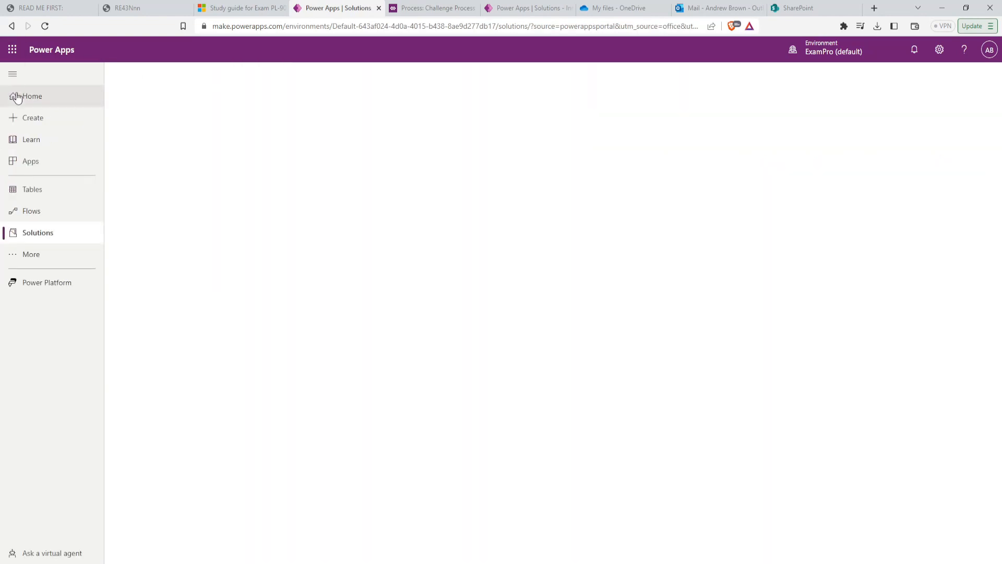
{"action": "left_click", "coordinate": [33, 162]}
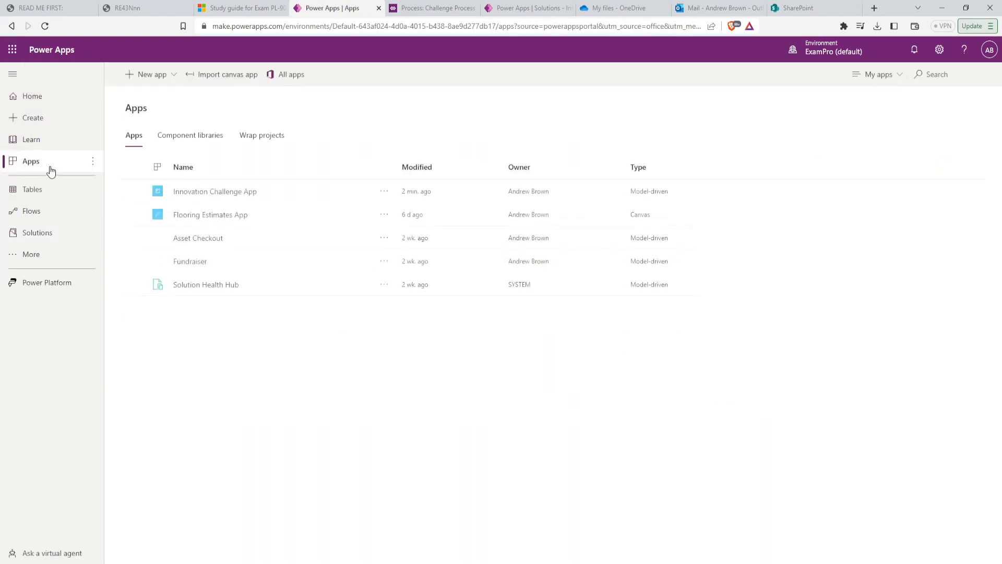
{"action": "left_click", "coordinate": [245, 192]}
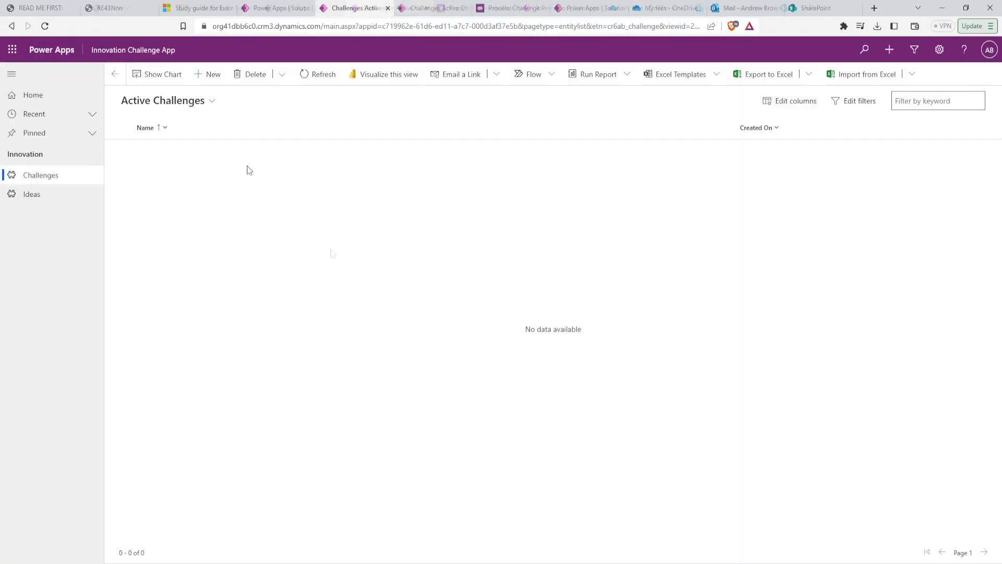
Step: Start a new challenge named Connected Operations with a description explaining Industry 4.0 as a collection of technologies and processes
{"action": "left_click", "coordinate": [222, 76]}
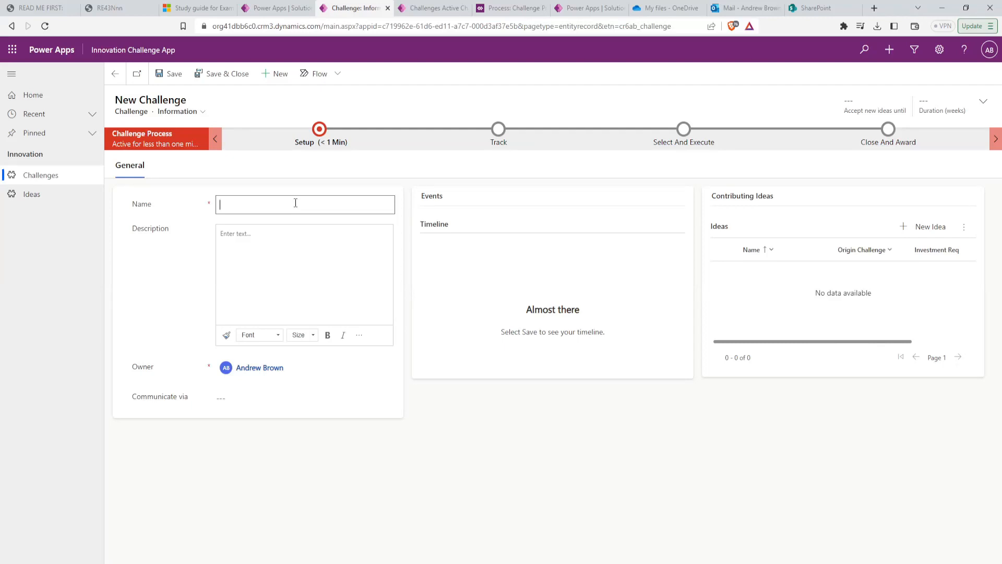
{"action": "type", "text": "Operations"}
{"action": "left_click", "coordinate": [297, 264]}
{"action": "type", "text": "Industry 4.0 is at term used to describe a collection of technologies and processes, including intelligent machines, connected systems, and the Internet of Things (IoT) to help drive improved factory environments where machines, systems, and humans work together cohesively in real-time"}
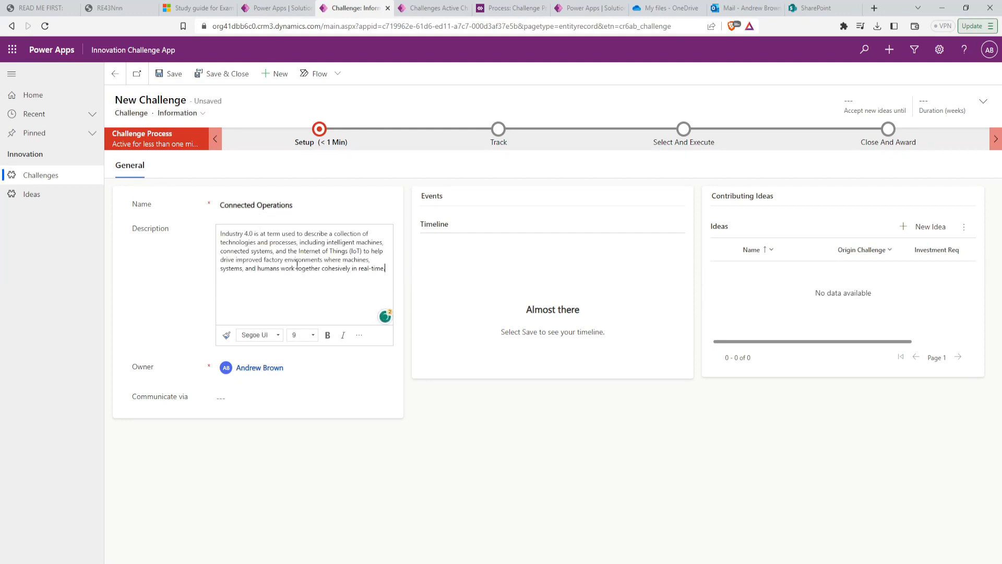
Step: Set the challenge's Communicate via field to Email, Teams and Phone, and save the record
{"action": "left_click", "coordinate": [365, 397]}
{"action": "left_click", "coordinate": [245, 447]}
{"action": "left_click", "coordinate": [246, 483]}
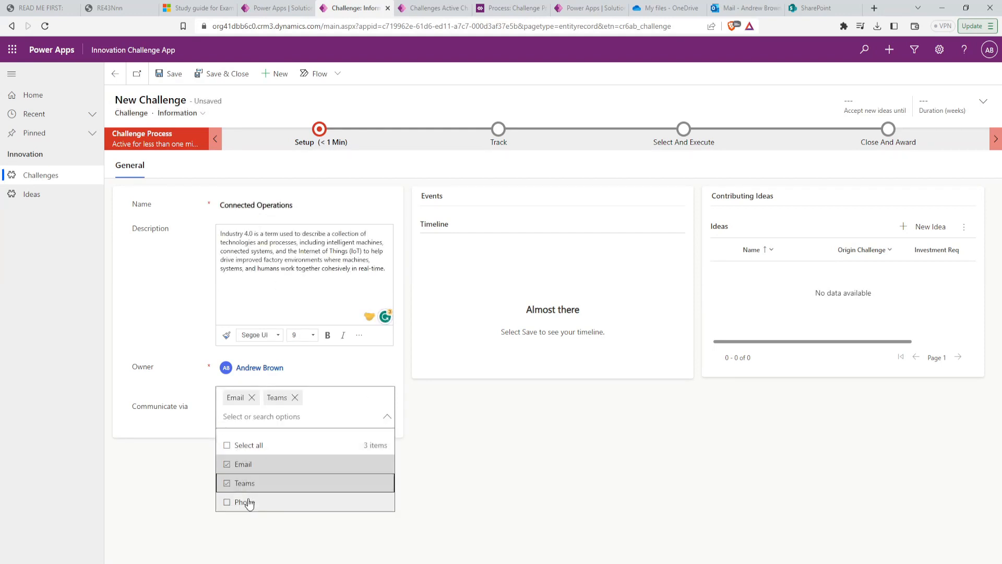
{"action": "left_click", "coordinate": [245, 502]}
{"action": "left_click", "coordinate": [589, 268]}
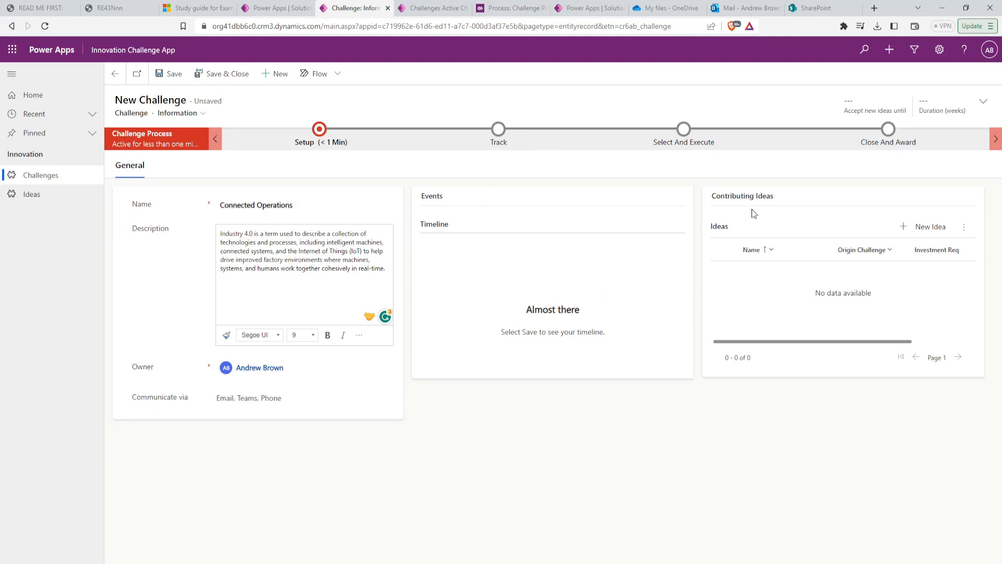
{"action": "left_click", "coordinate": [169, 73]}
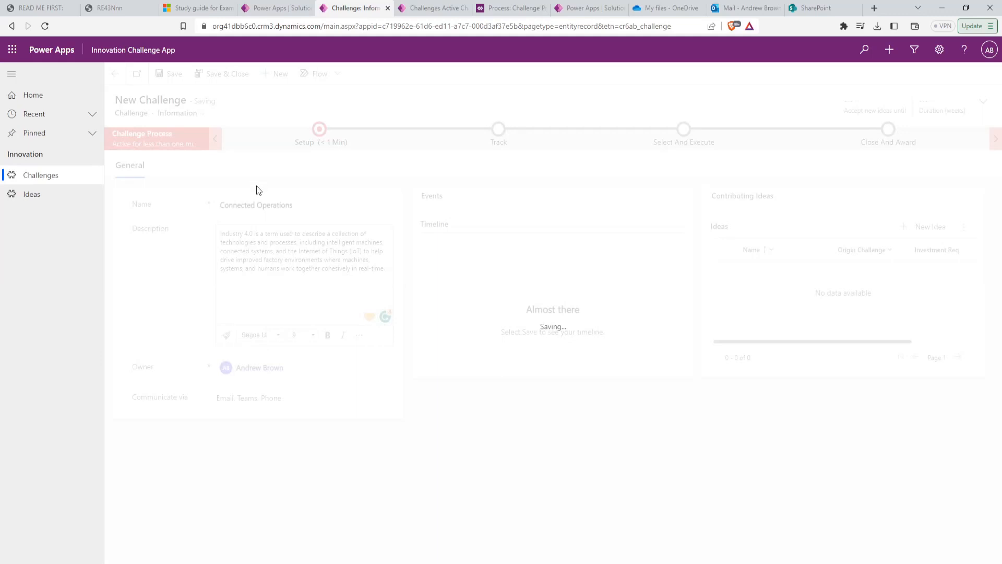
Step: Create another challenge named Fleet Automation with the Industry 4.0 text as its description
{"action": "left_click", "coordinate": [71, 176]}
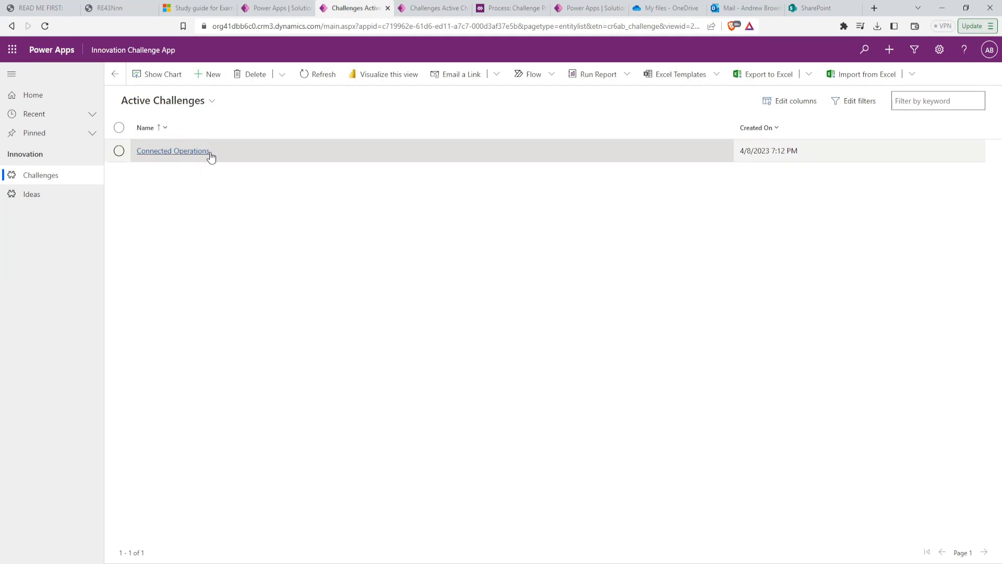
{"action": "left_click", "coordinate": [214, 75]}
{"action": "type", "text": "Fleet Automation"}
{"action": "left_click", "coordinate": [316, 238]}
{"action": "type", "text": "Industry 4.0 is a term used to describe a collection of technologies and processes, including intelligent machines, connected systems, and the Internet of Things (IoT) to help drive improved factory environments where machines, systems, and humans work together cohesively in real-time."}
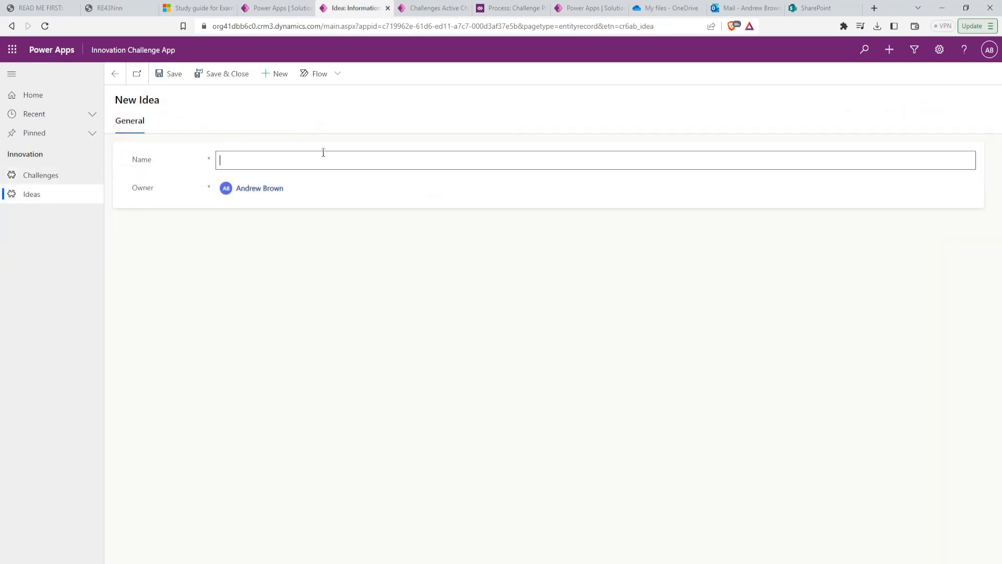
Step: Name the new idea Fleet Automation and save it
{"action": "left_click", "coordinate": [323, 152]}
{"action": "type", "text": "Fleet Automation"}
{"action": "left_click", "coordinate": [168, 74]}
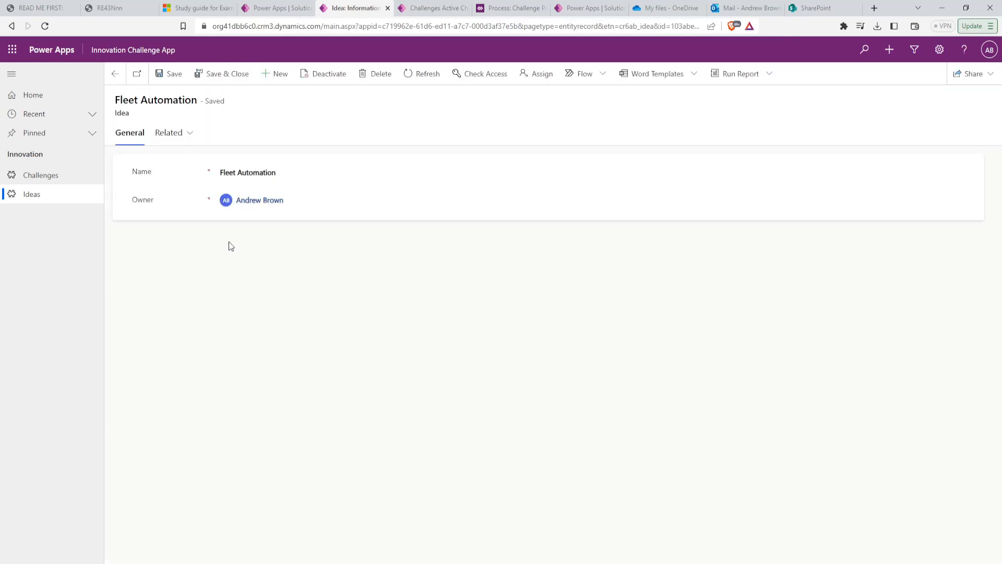
Step: Add a new idea named Connected quality control from the Connected Operations challenge's contributing ideas and save it
{"action": "left_click", "coordinate": [39, 175]}
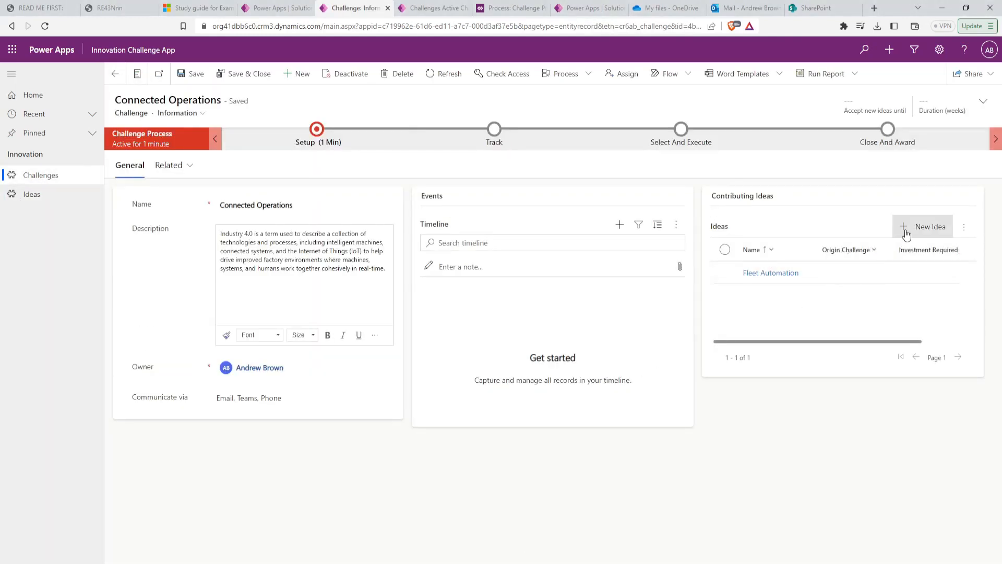
{"action": "left_click", "coordinate": [908, 232]}
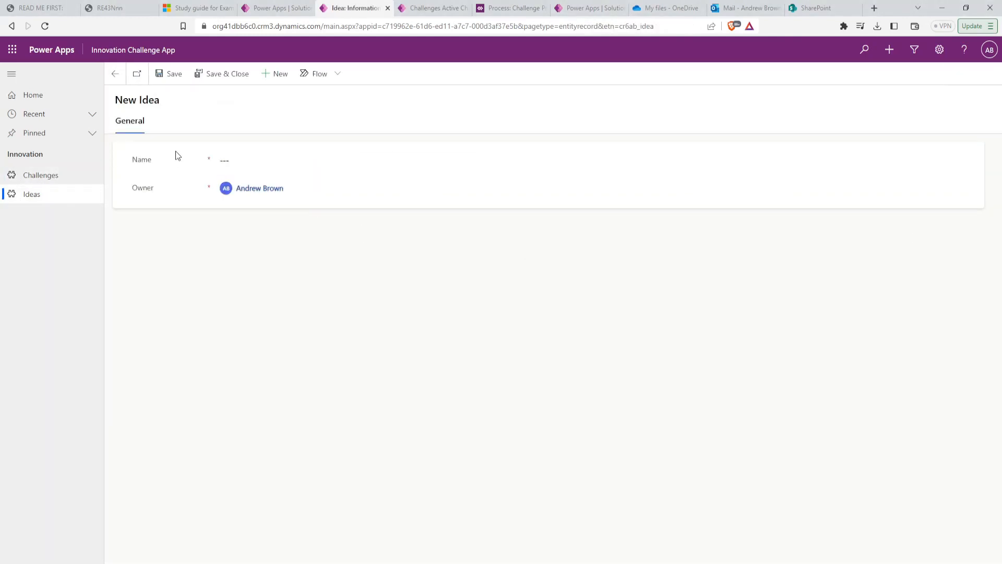
{"action": "left_click", "coordinate": [273, 160]}
{"action": "type", "text": "Connected quality control"}
{"action": "left_click", "coordinate": [168, 73]}
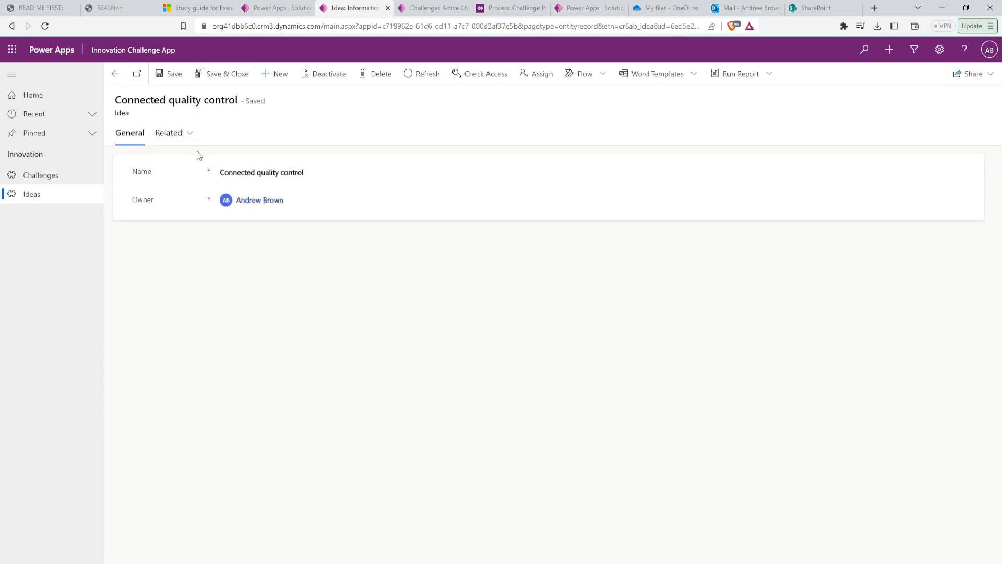
Step: Review the Challenges and Ideas lists and open the Connected Operations challenge
{"action": "left_click", "coordinate": [50, 182]}
{"action": "left_click", "coordinate": [48, 199]}
{"action": "left_click", "coordinate": [56, 180]}
{"action": "left_click", "coordinate": [190, 152]}
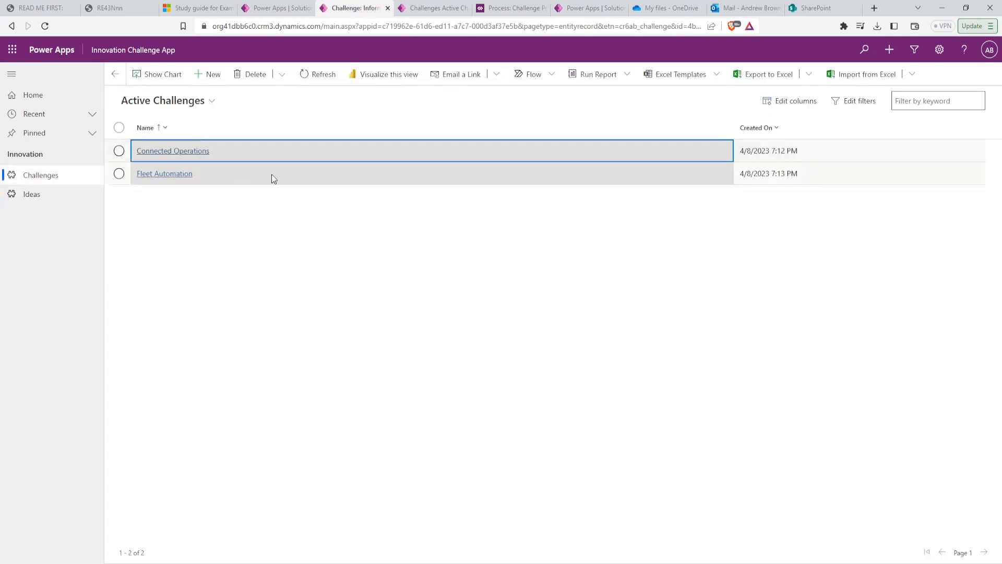